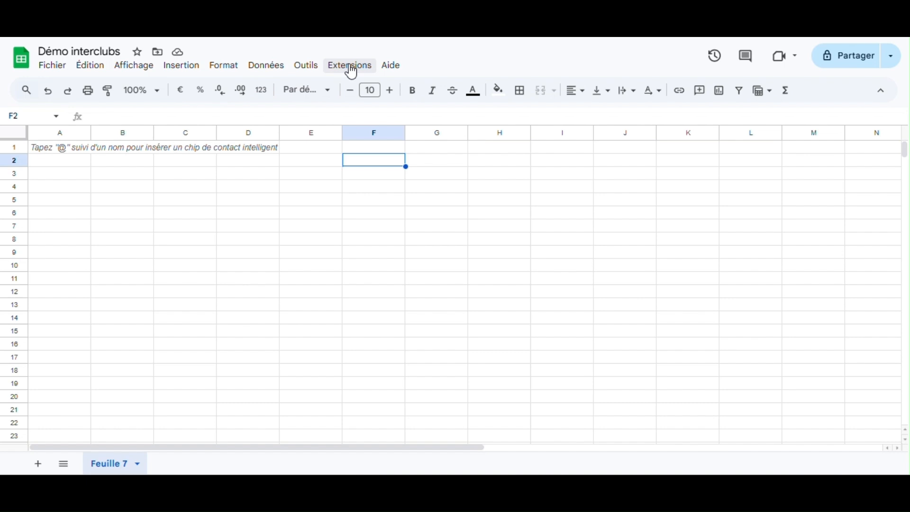
- Search the Google Workspace Marketplace for "sprint" and open the "Sprint - L'Optimiseur des Interclubs" add-on page
{"action": "left_click", "coordinate": [351, 66]}
{"action": "mouse_move", "coordinate": [416, 95]}
{"action": "left_click", "coordinate": [584, 99]}
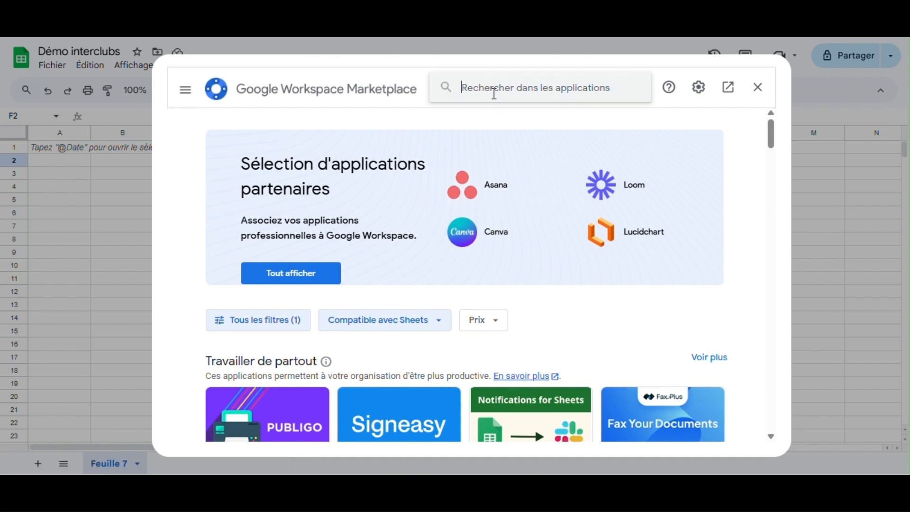
{"action": "left_click", "coordinate": [500, 96]}
{"action": "type", "text": "sprint"}
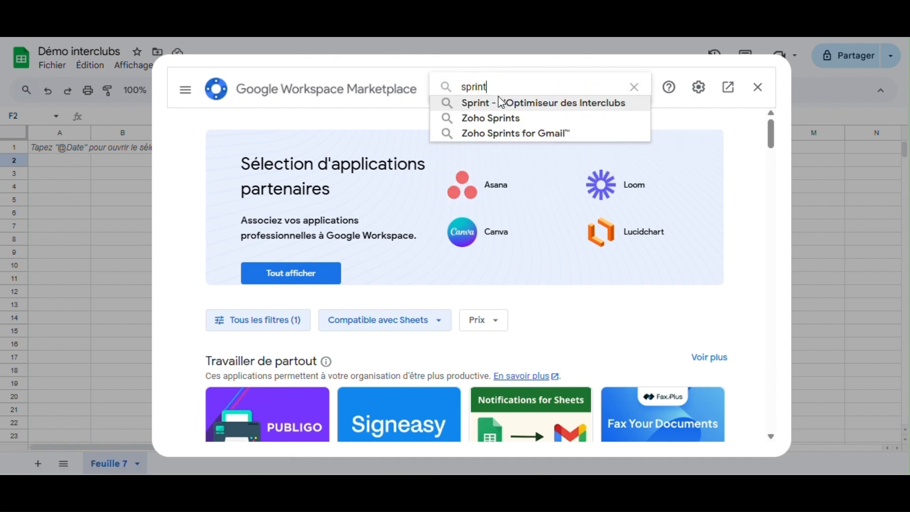
{"action": "left_click", "coordinate": [504, 104]}
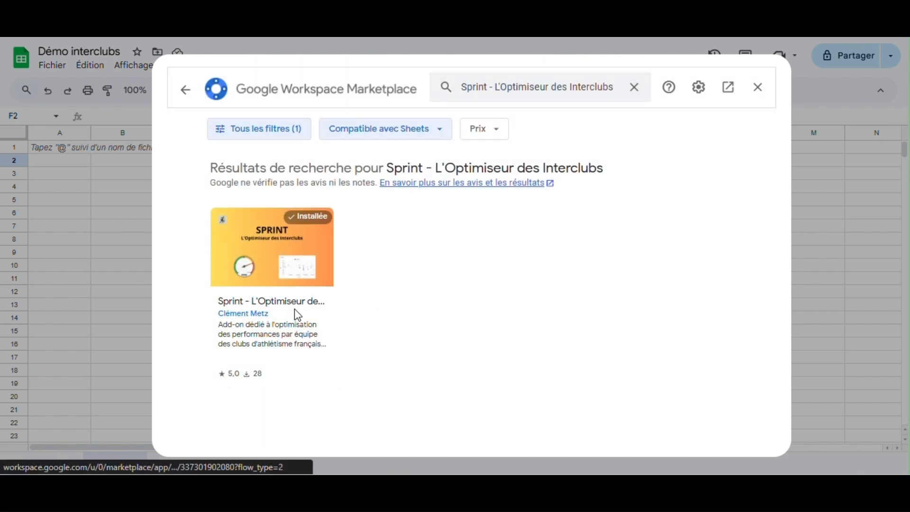
{"action": "left_click", "coordinate": [295, 310]}
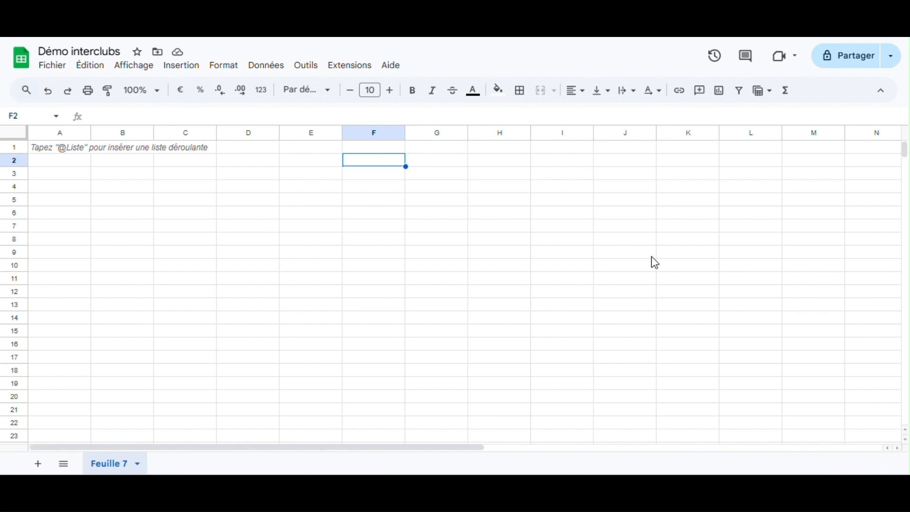
- Initialise the spreadsheet's tabs with the "Sprint - L'Optimiseur des Interclubs" add-on
{"action": "left_click", "coordinate": [367, 201]}
{"action": "left_click", "coordinate": [352, 66]}
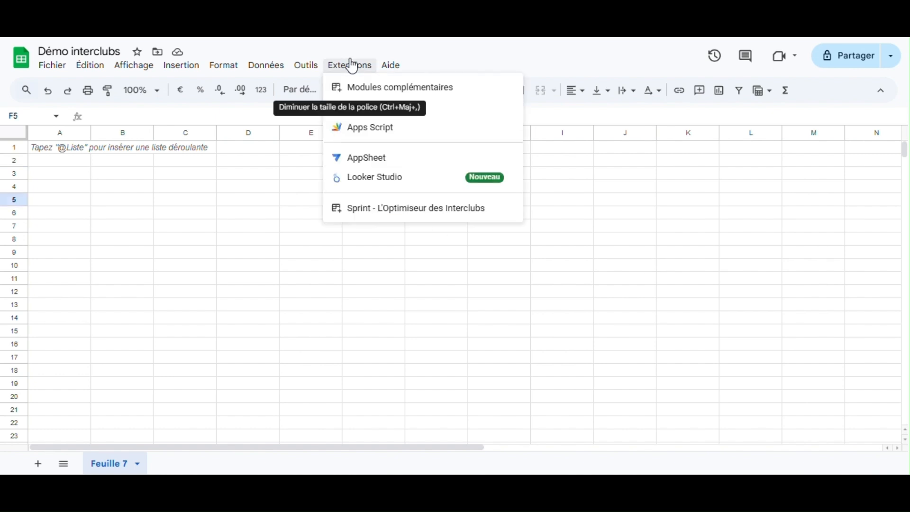
{"action": "mouse_move", "coordinate": [411, 215]}
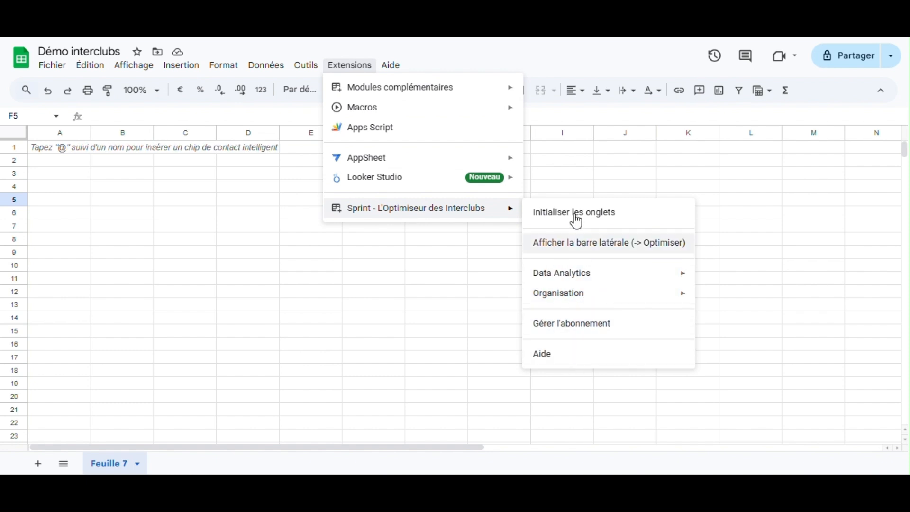
{"action": "left_click", "coordinate": [422, 266]}
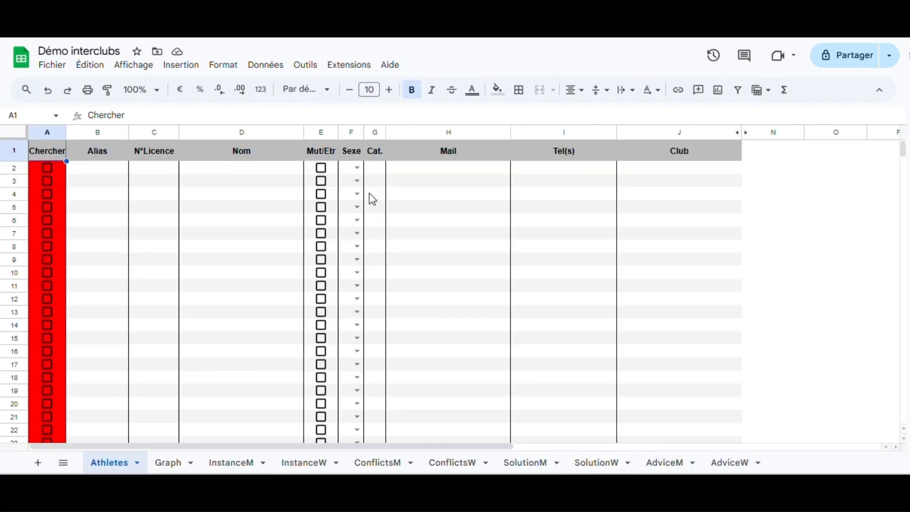
{"action": "left_click", "coordinate": [347, 66]}
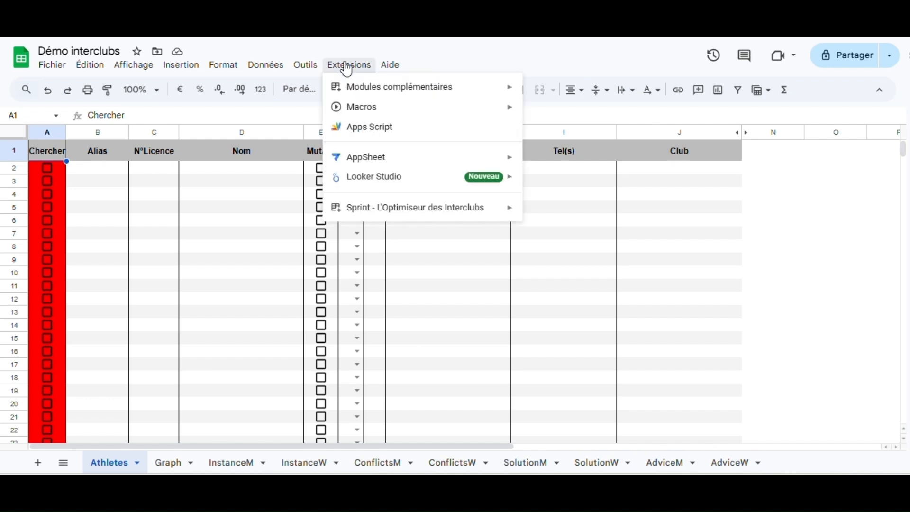
{"action": "mouse_move", "coordinate": [489, 220]}
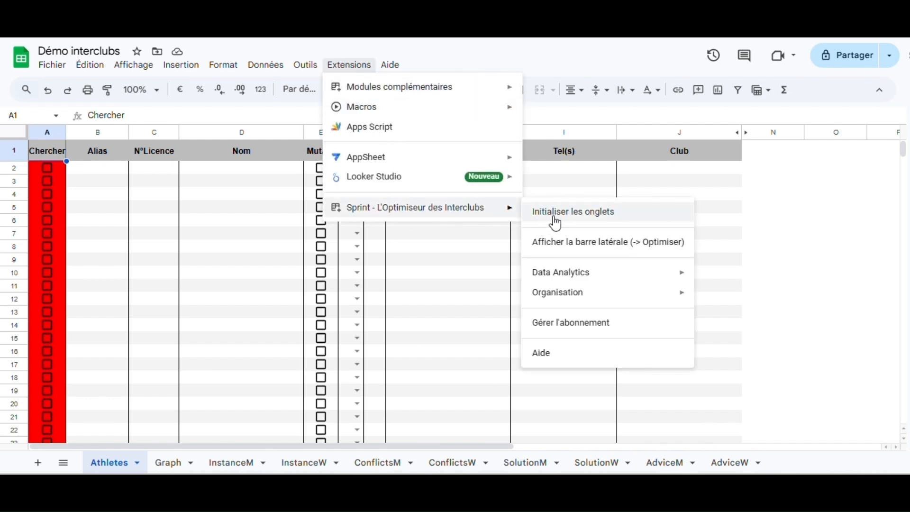
{"action": "left_click", "coordinate": [753, 243]}
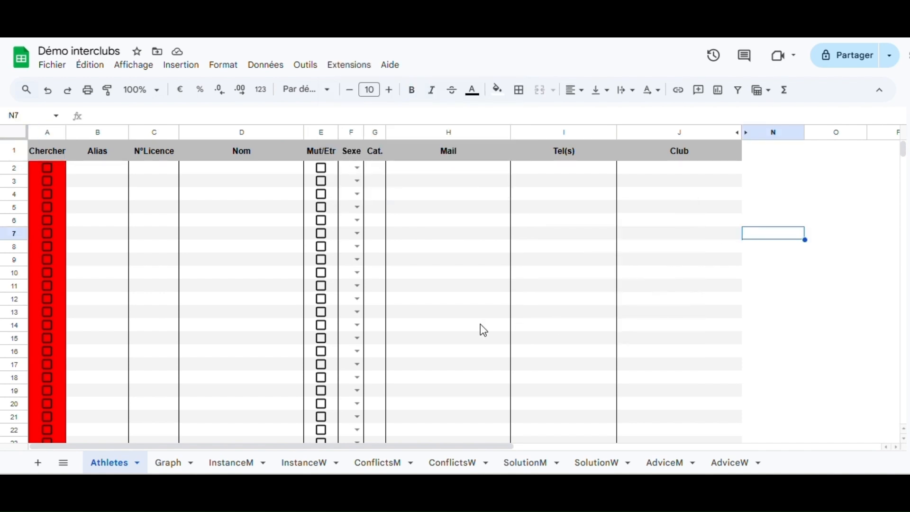
{"action": "left_click", "coordinate": [215, 263]}
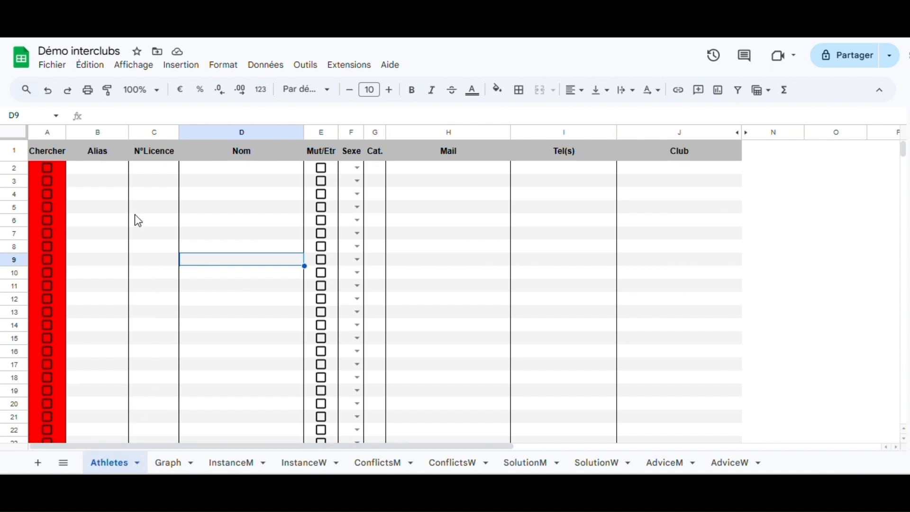
{"action": "left_click", "coordinate": [51, 152]}
{"action": "left_click", "coordinate": [173, 151]}
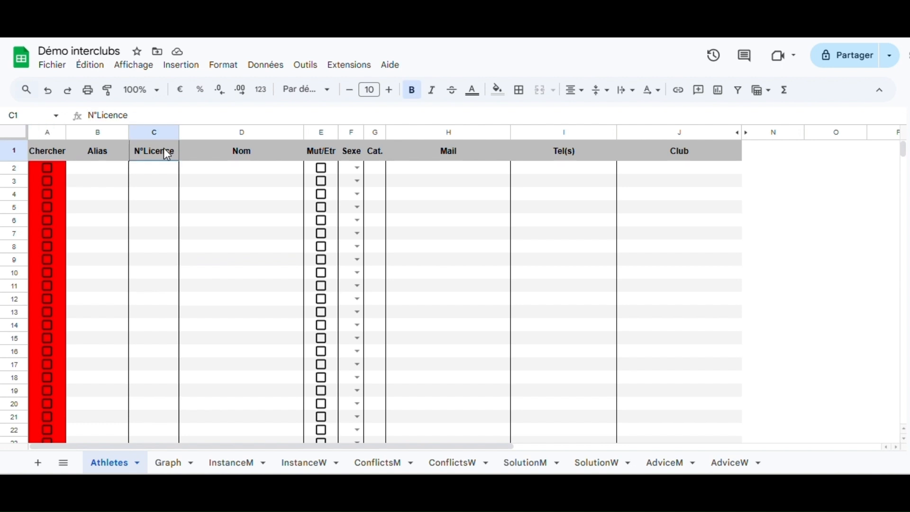
{"action": "left_click", "coordinate": [221, 158]}
{"action": "left_click", "coordinate": [274, 201]}
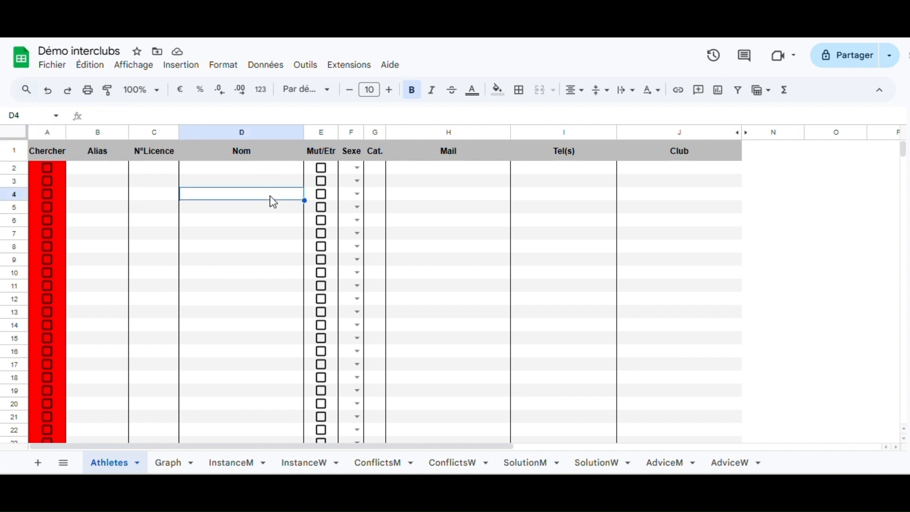
- Show the Sprint add-on's sidebar and switch it to its Data Analytics section
{"action": "left_click", "coordinate": [363, 69]}
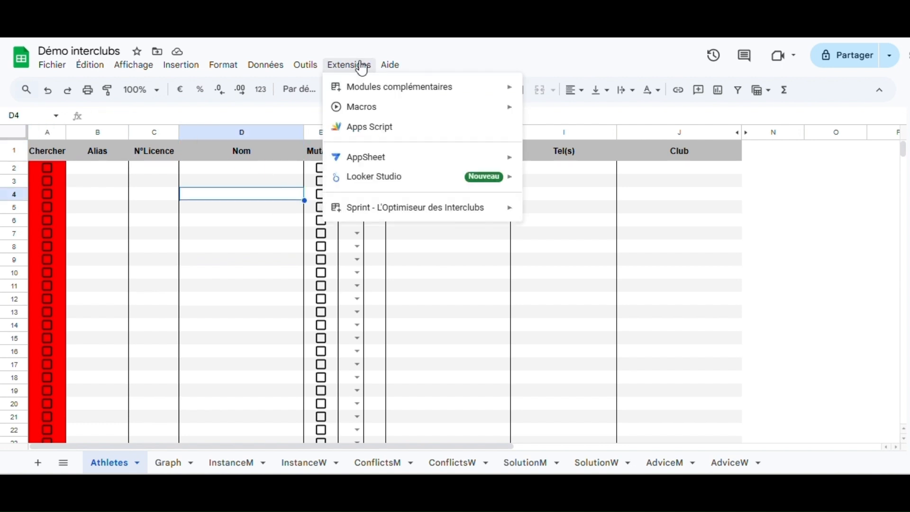
{"action": "mouse_move", "coordinate": [413, 212]}
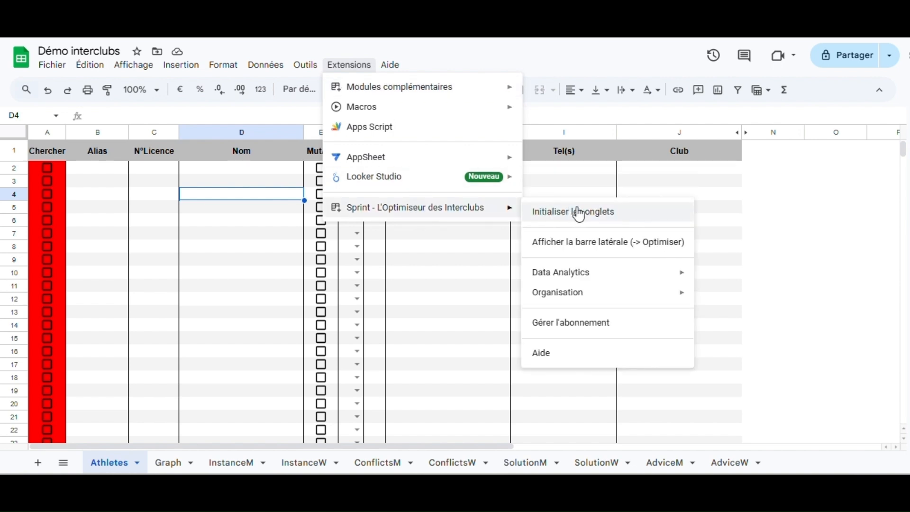
{"action": "left_click", "coordinate": [592, 247]}
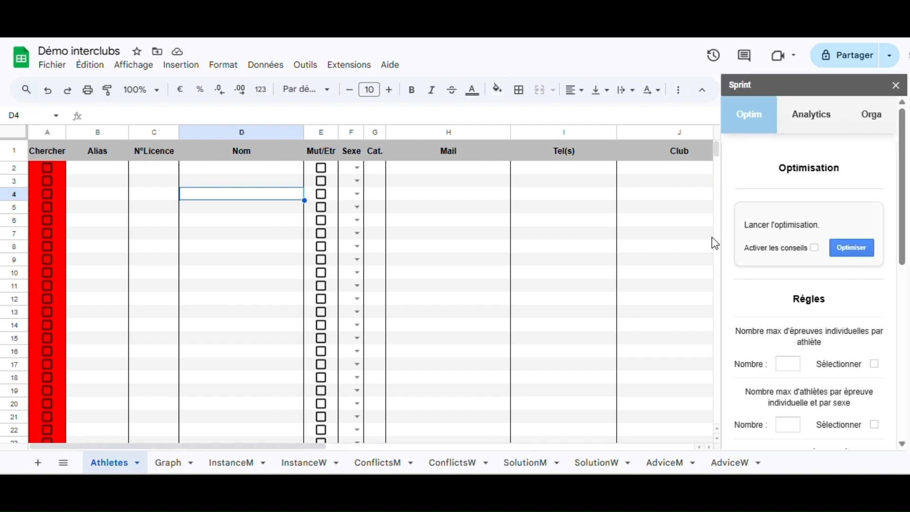
{"action": "left_click", "coordinate": [813, 119]}
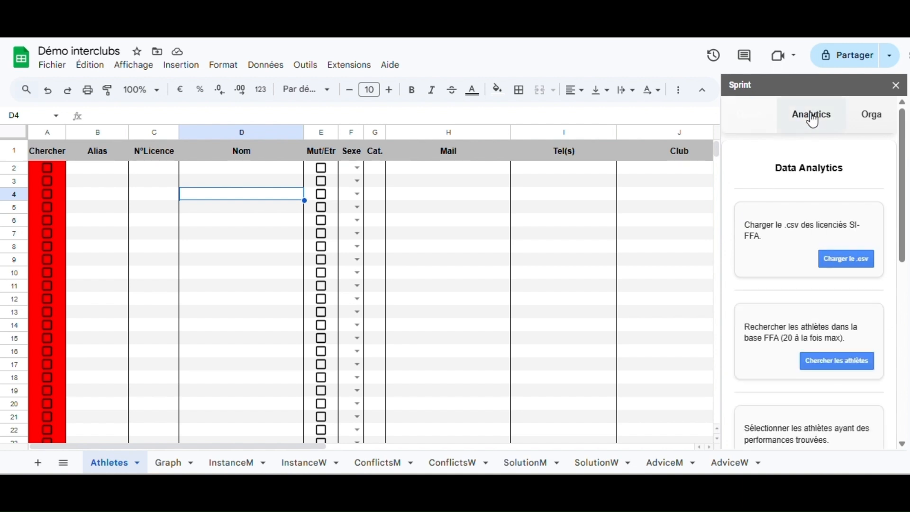
{"action": "left_click", "coordinate": [868, 118]}
{"action": "left_click", "coordinate": [827, 121]}
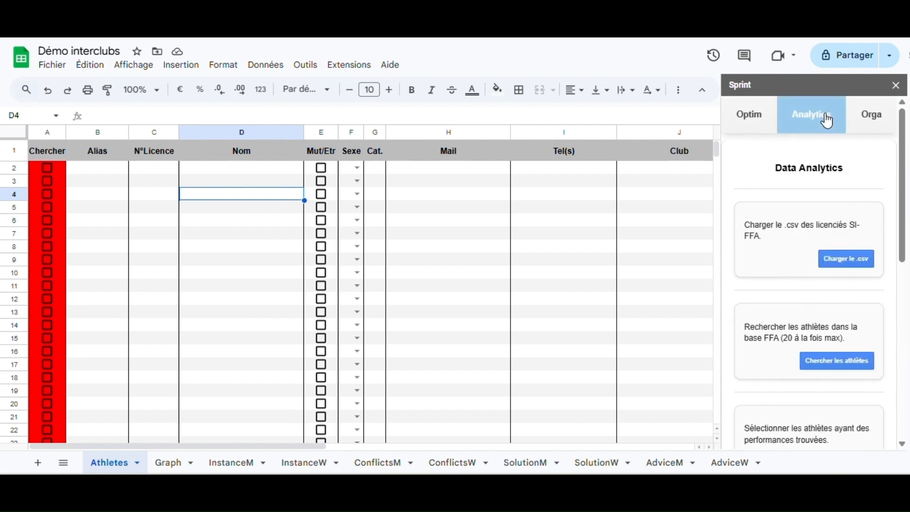
{"action": "left_click", "coordinate": [846, 264]}
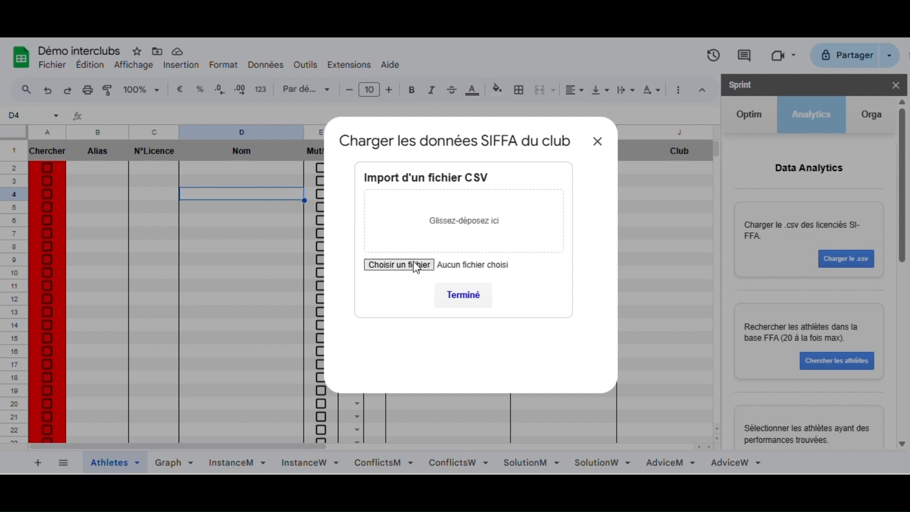
{"action": "left_click", "coordinate": [414, 264]}
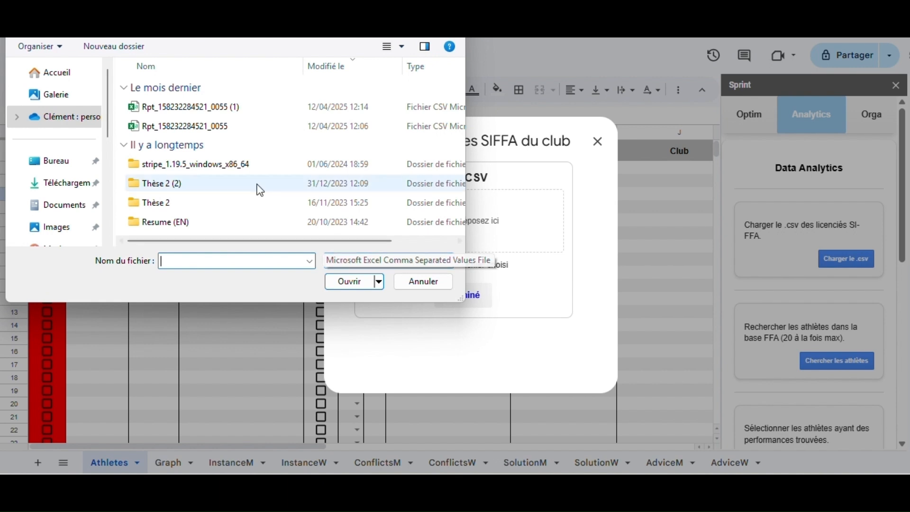
{"action": "double_click", "coordinate": [167, 109]}
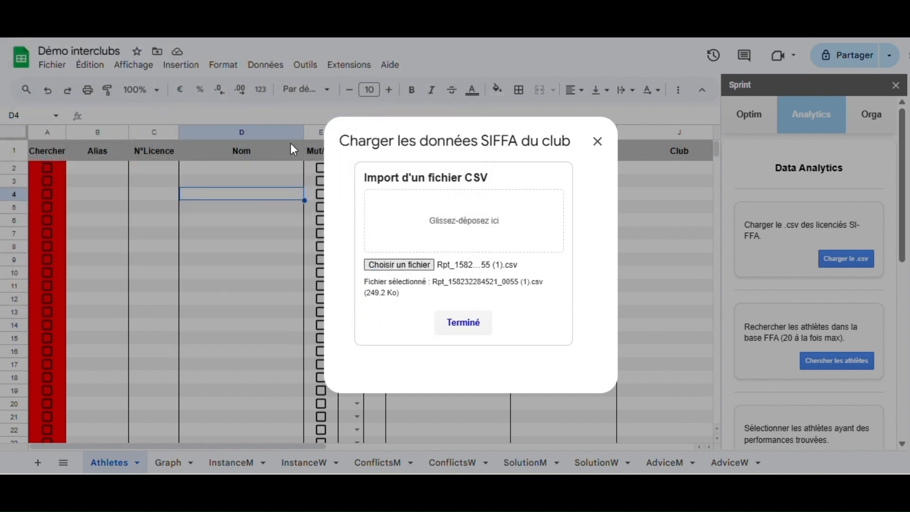
{"action": "left_click", "coordinate": [468, 324]}
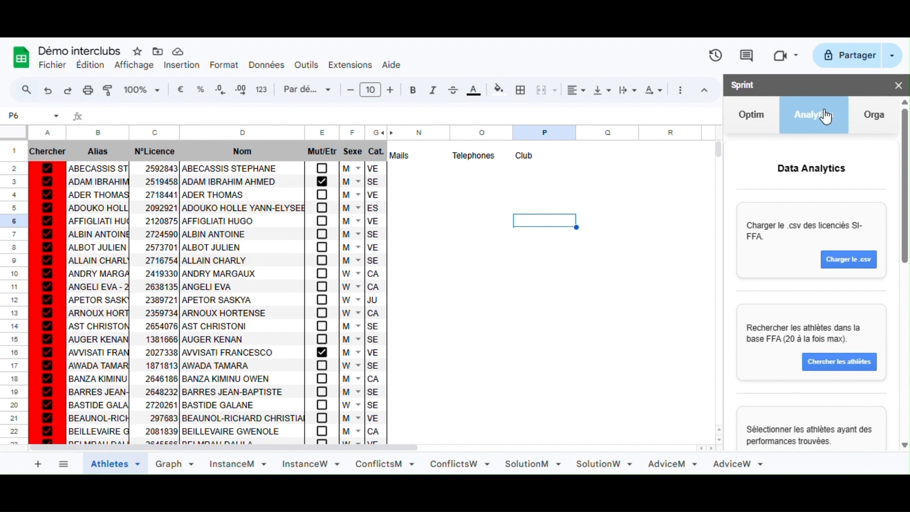
- Search the FFA database for the first batch of ticked athletes in the Athletes sheet
{"action": "left_click", "coordinate": [830, 368]}
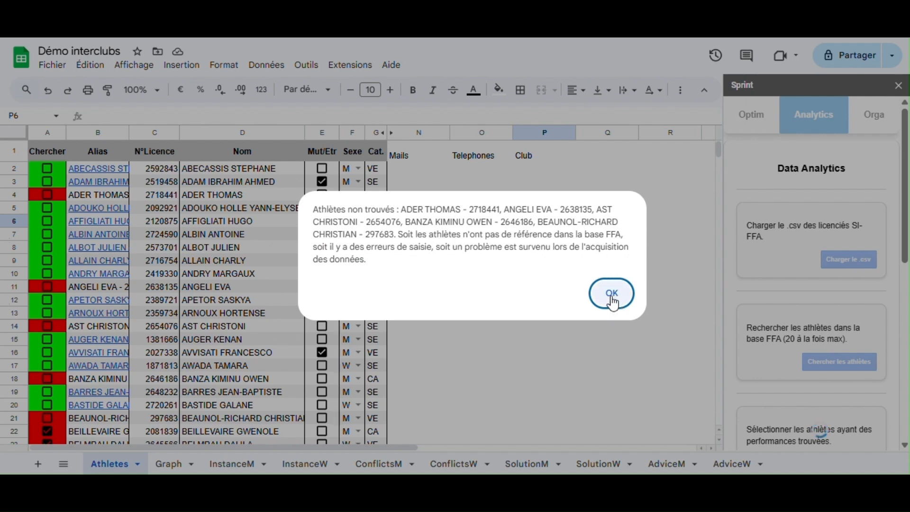
{"action": "key", "text": "Return"}
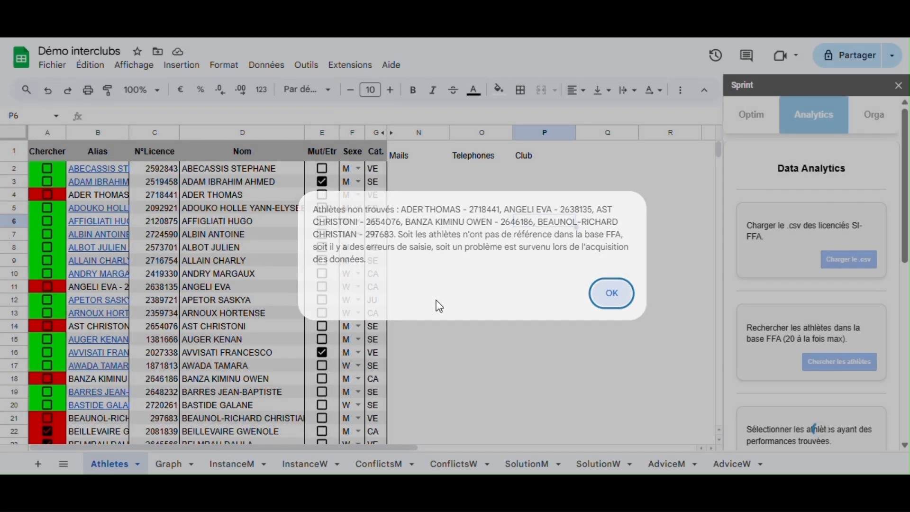
{"action": "scroll", "coordinate": [153, 386], "scroll_direction": "down", "scroll_amount": 2}
{"action": "scroll", "coordinate": [153, 386], "scroll_direction": "down", "scroll_amount": 4}
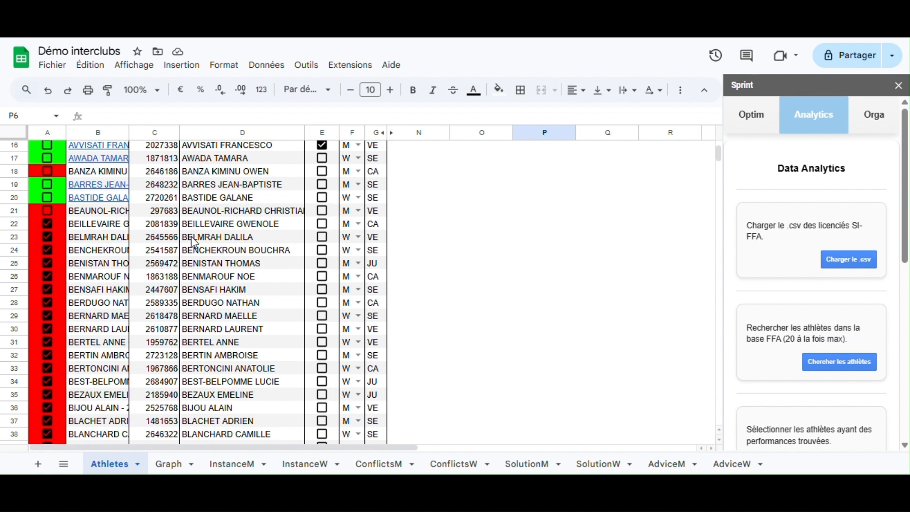
- Run the FFA database search again for the next batch of ticked athletes and check which rows remain
{"action": "left_click", "coordinate": [839, 364]}
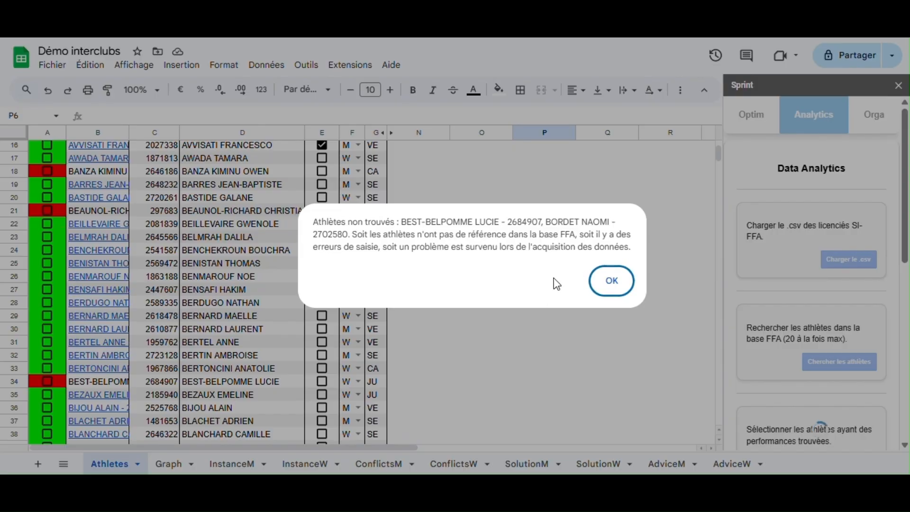
{"action": "left_click", "coordinate": [614, 280]}
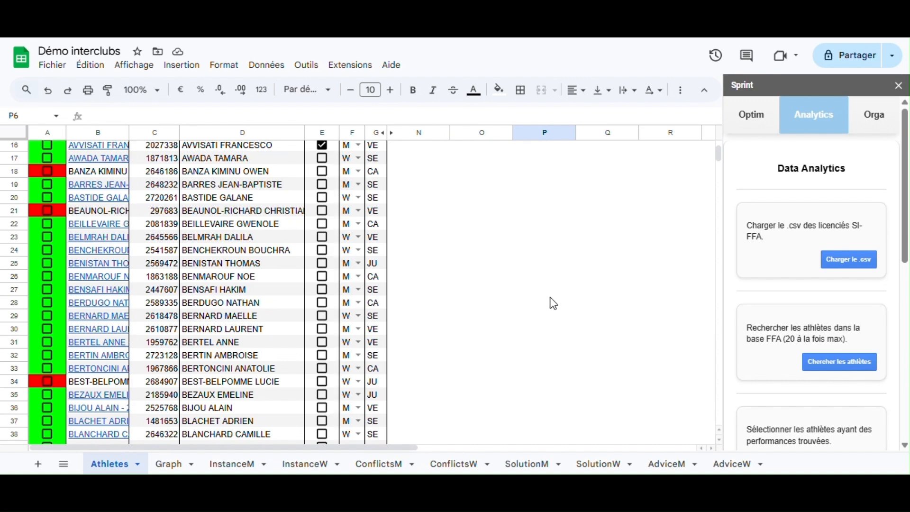
{"action": "scroll", "coordinate": [283, 308], "scroll_direction": "down", "scroll_amount": 8}
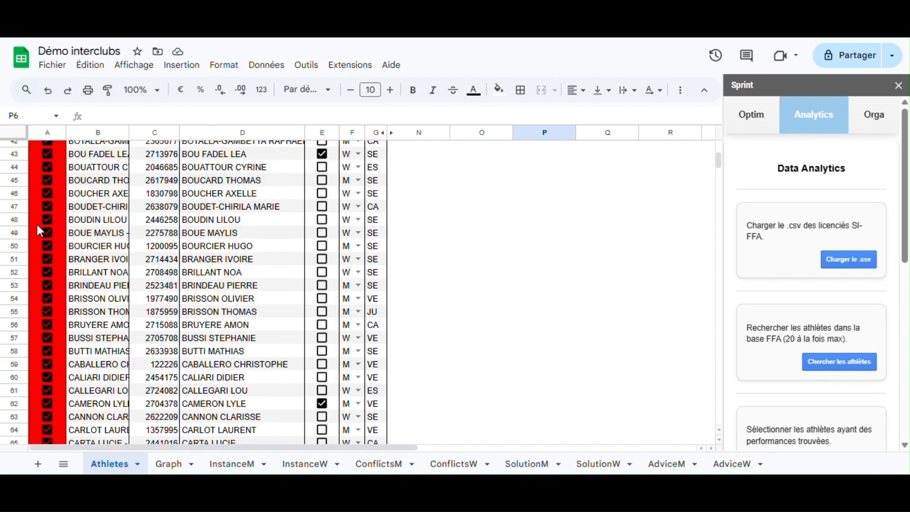
{"action": "scroll", "coordinate": [499, 338], "scroll_direction": "down", "scroll_amount": 20}
{"action": "scroll", "coordinate": [501, 342], "scroll_direction": "down", "scroll_amount": 20}
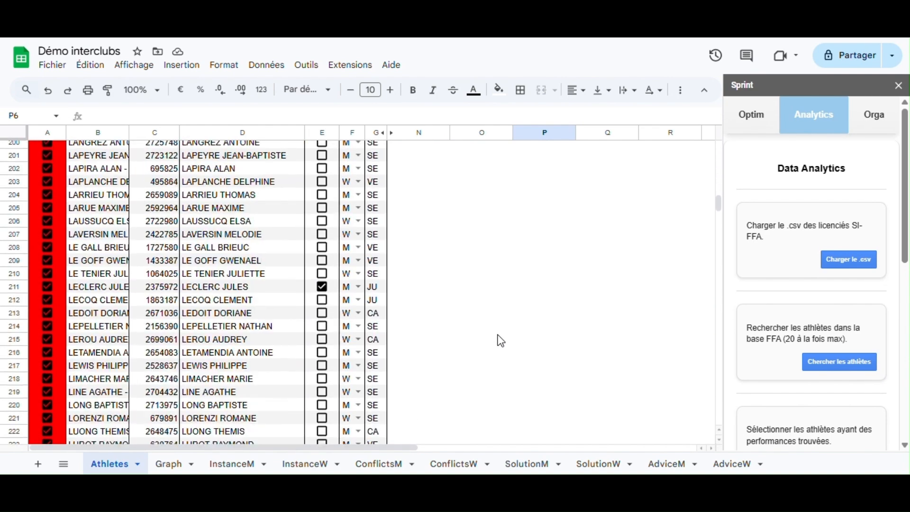
{"action": "scroll", "coordinate": [500, 336], "scroll_direction": "up", "scroll_amount": 20}
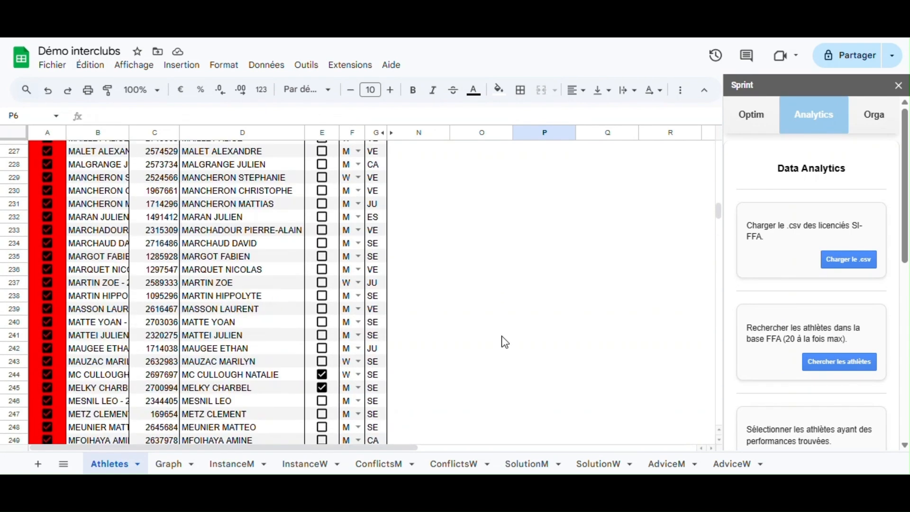
{"action": "scroll", "coordinate": [501, 339], "scroll_direction": "up", "scroll_amount": 20}
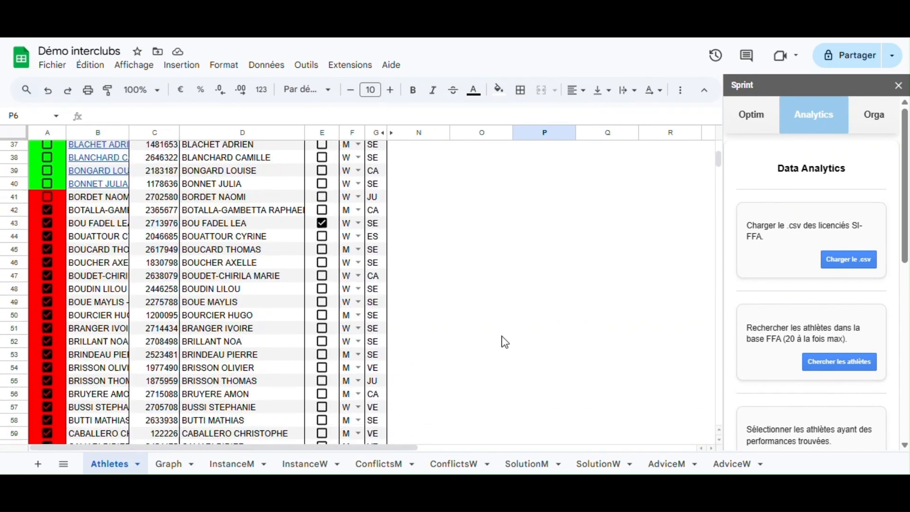
- Look through the athlete lists and their checkboxes on the Graph sheet
{"action": "left_click", "coordinate": [166, 464]}
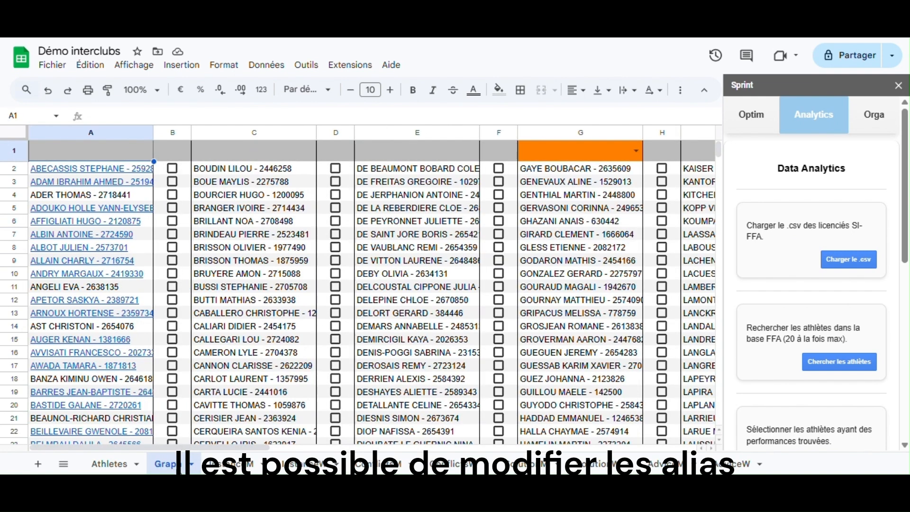
{"action": "left_click_drag", "start_coordinate": [237, 448], "coordinate": [268, 454]}
{"action": "scroll", "coordinate": [283, 387], "scroll_direction": "down", "scroll_amount": 10}
{"action": "scroll", "coordinate": [283, 387], "scroll_direction": "up", "scroll_amount": 9}
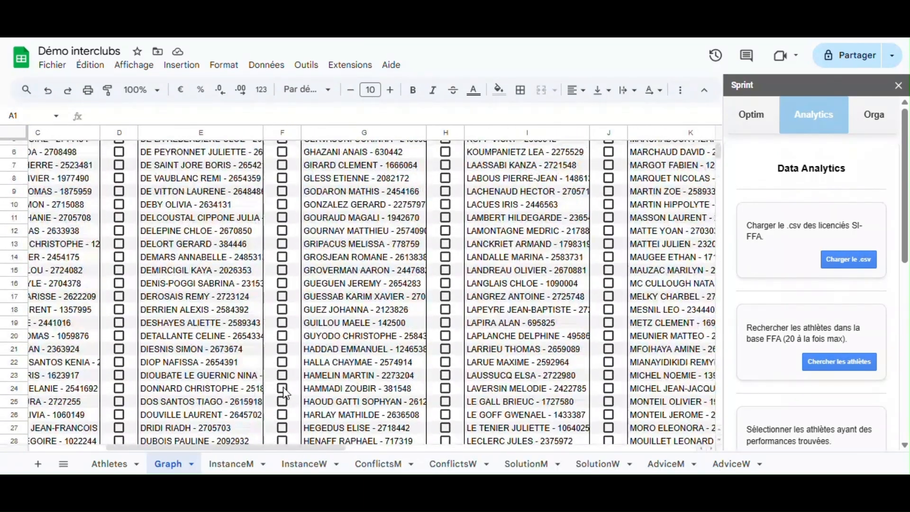
{"action": "scroll", "coordinate": [283, 387], "scroll_direction": "up", "scroll_amount": 2}
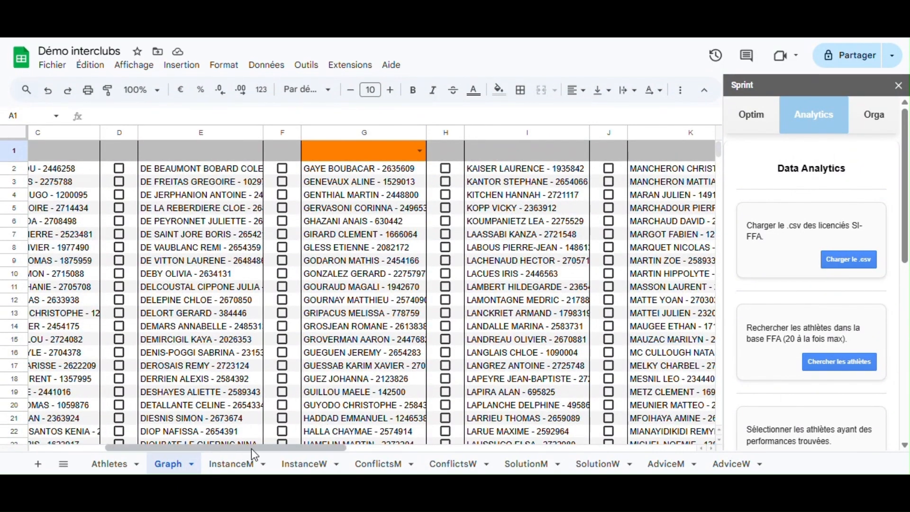
- Tick all the tracing checkboxes on the Graph sheet at once with Sprint's organisation tools, waiting for the page to respond
{"action": "left_click", "coordinate": [886, 121]}
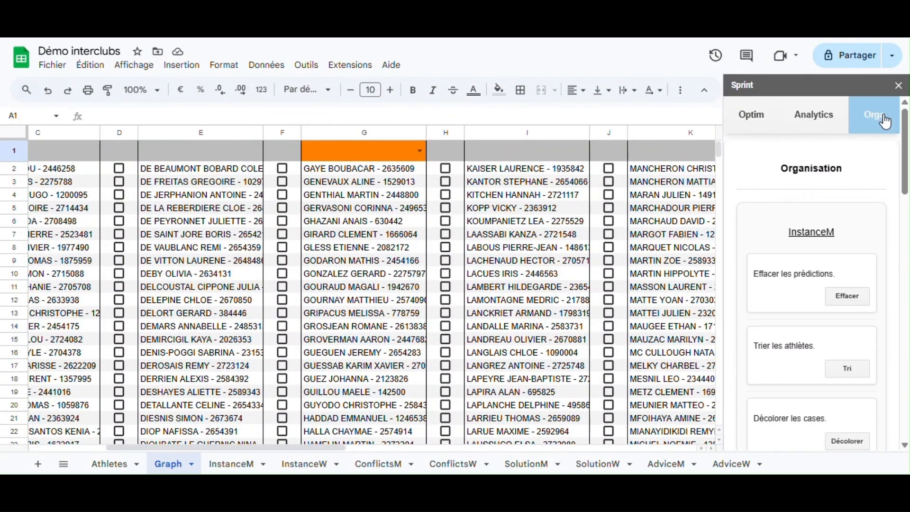
{"action": "scroll", "coordinate": [795, 327], "scroll_direction": "down", "scroll_amount": 10}
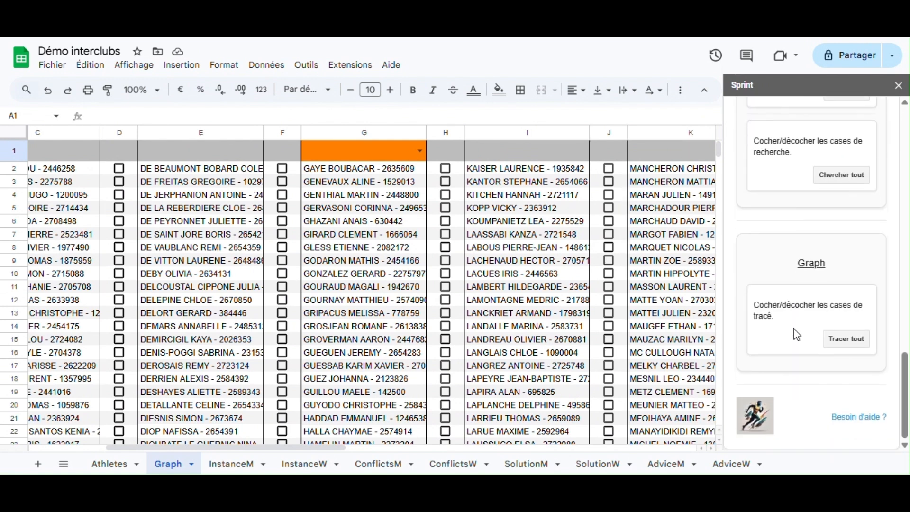
{"action": "left_click", "coordinate": [851, 340]}
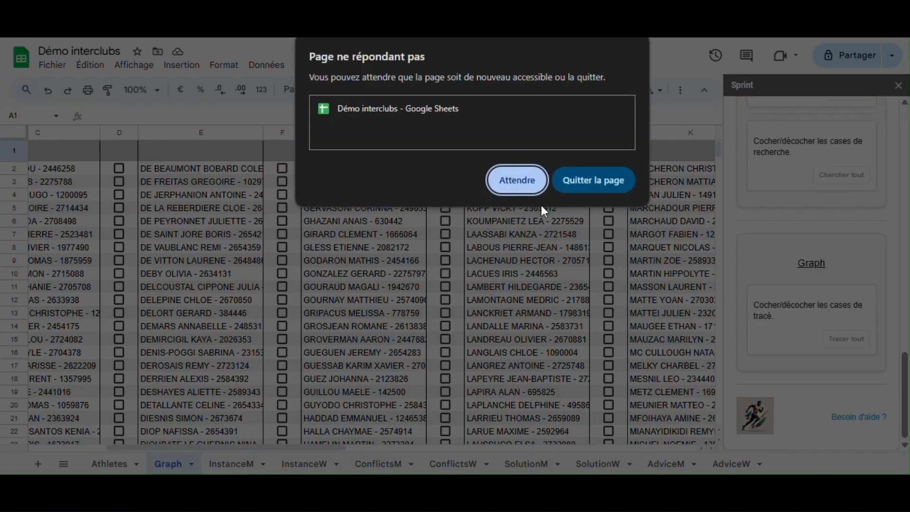
{"action": "left_click", "coordinate": [519, 183]}
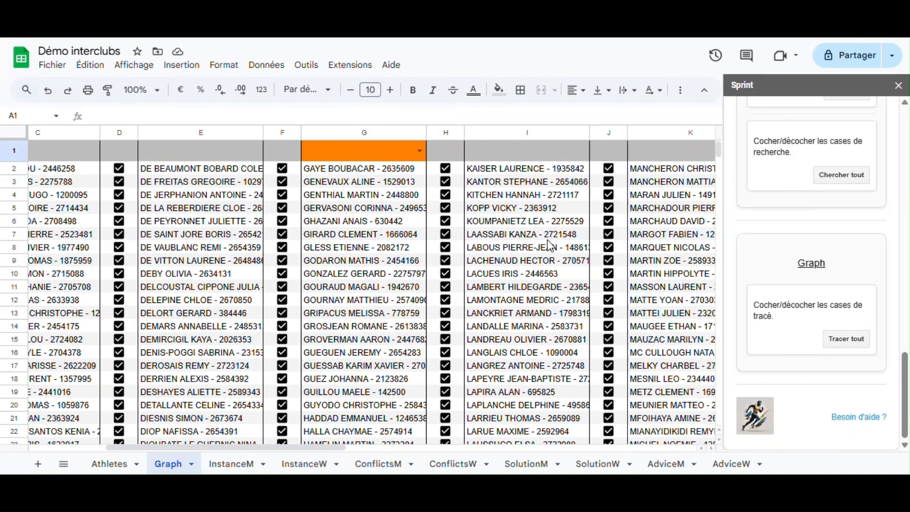
- Set the event in cell G1 of the Graph sheet to 100mM
{"action": "left_click", "coordinate": [352, 185]}
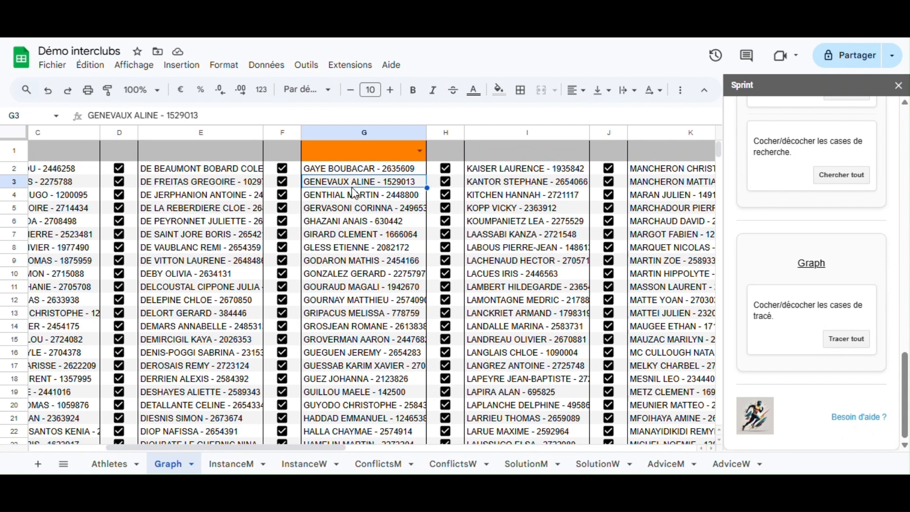
{"action": "left_click", "coordinate": [352, 207]}
{"action": "left_click", "coordinate": [420, 151]}
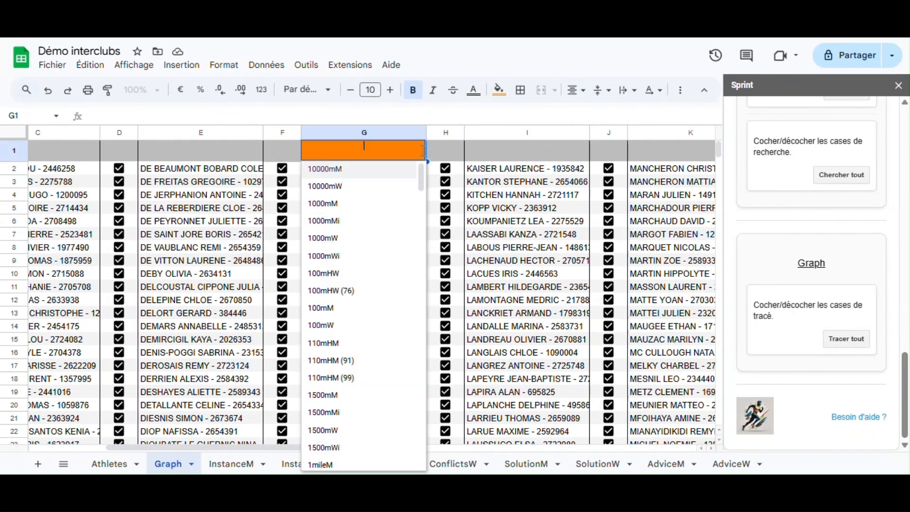
{"action": "type", "text": "100mM"}
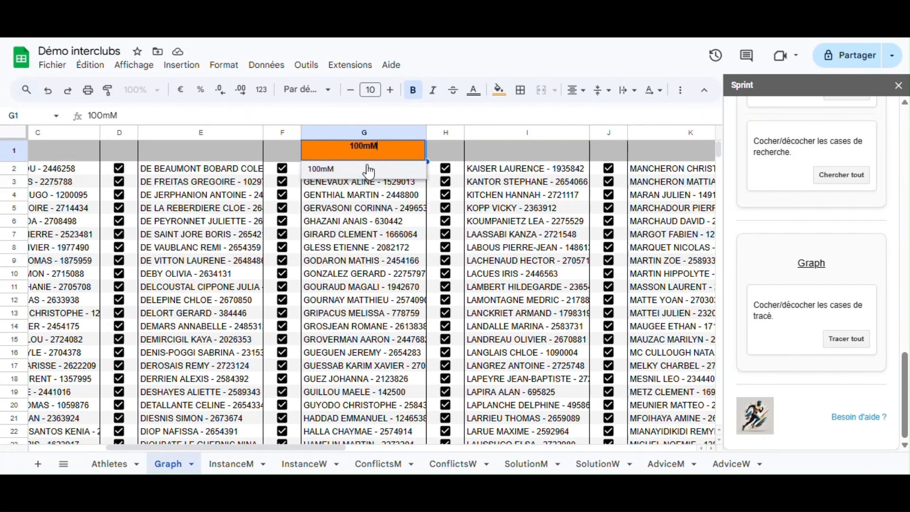
{"action": "left_click", "coordinate": [368, 169]}
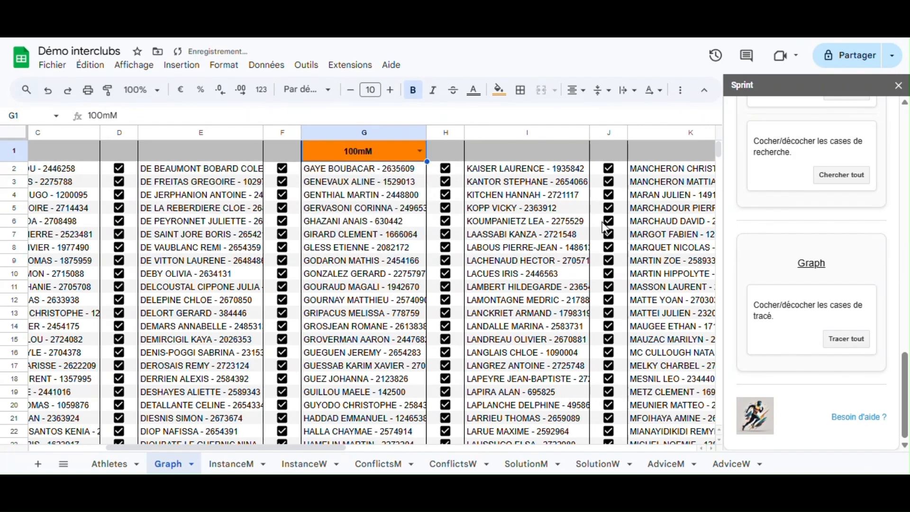
- Plot the ticked athletes' 100mM performances as a graph with Sprint's analytics tools
{"action": "scroll", "coordinate": [814, 270], "scroll_direction": "up", "scroll_amount": 10}
{"action": "scroll", "coordinate": [813, 272], "scroll_direction": "up", "scroll_amount": 5}
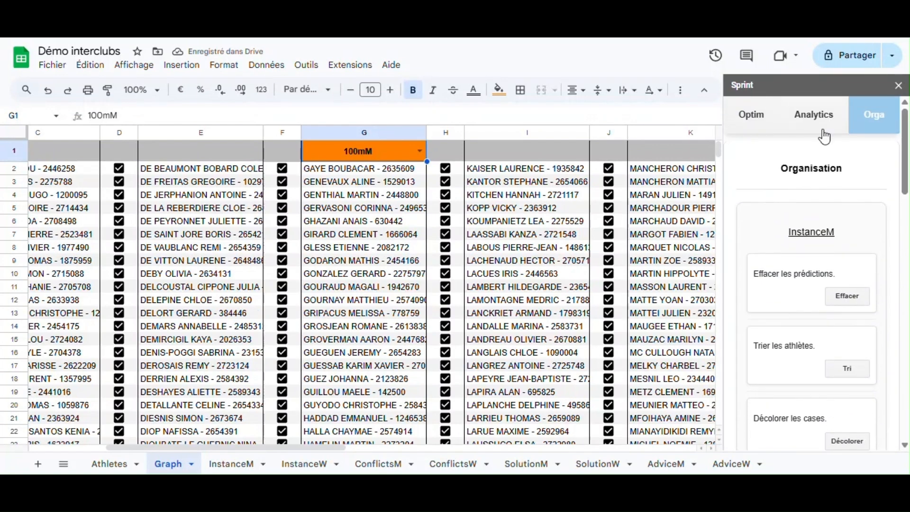
{"action": "left_click", "coordinate": [813, 115]}
{"action": "scroll", "coordinate": [780, 246], "scroll_direction": "down", "scroll_amount": 1}
{"action": "scroll", "coordinate": [779, 246], "scroll_direction": "down", "scroll_amount": 5}
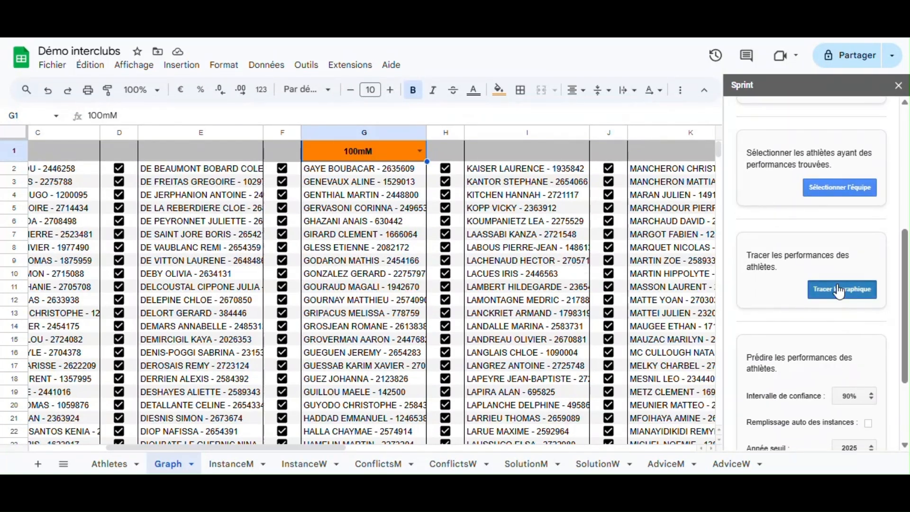
{"action": "left_click", "coordinate": [840, 291]}
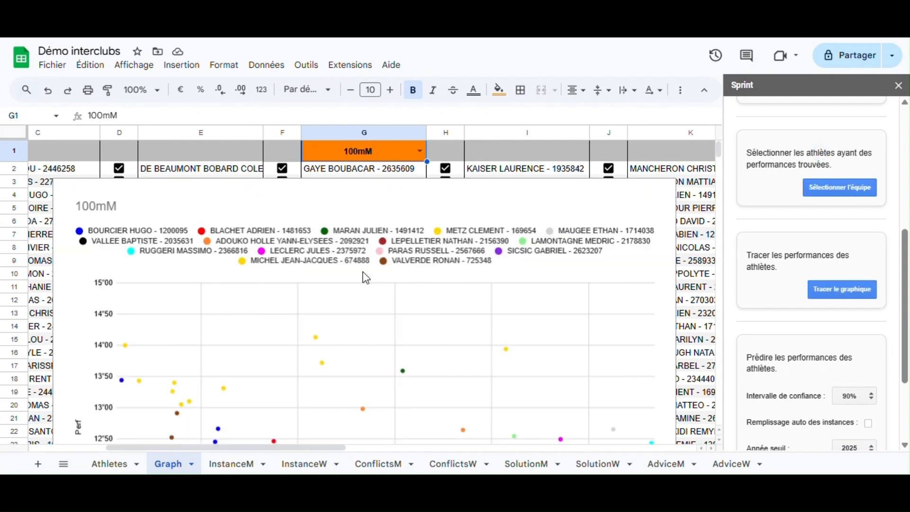
- Examine the athletes' points on the 100mM chart, and delete the chart from the Graph sheet
{"action": "scroll", "coordinate": [539, 293], "scroll_direction": "down", "scroll_amount": 2}
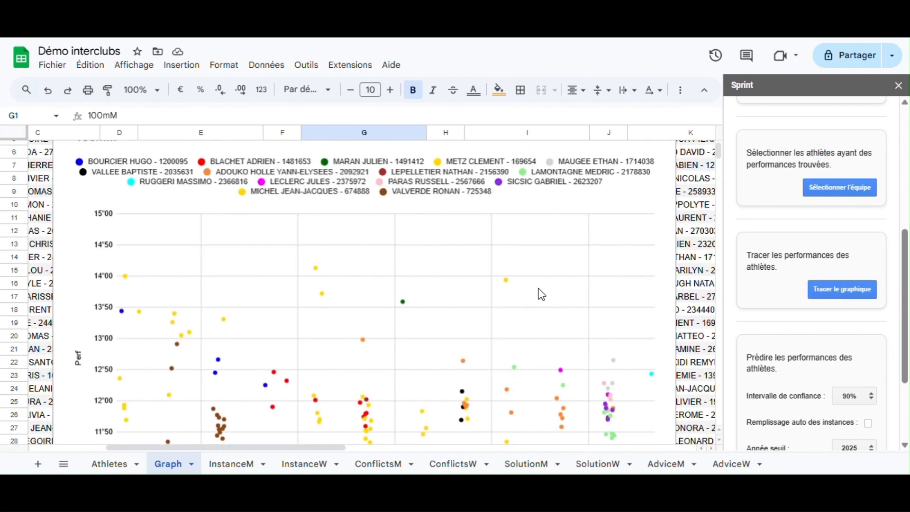
{"action": "scroll", "coordinate": [448, 291], "scroll_direction": "down", "scroll_amount": 2}
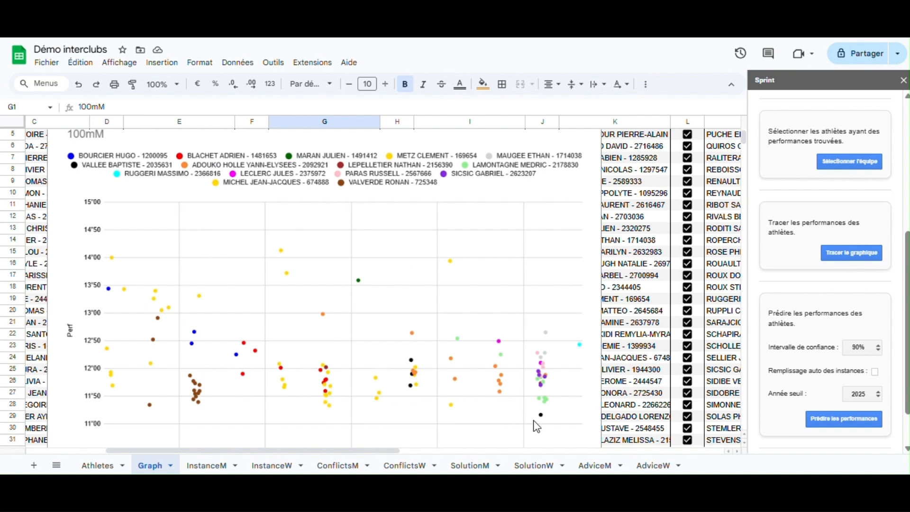
{"action": "left_click", "coordinate": [545, 393]}
{"action": "mouse_move", "coordinate": [539, 385]}
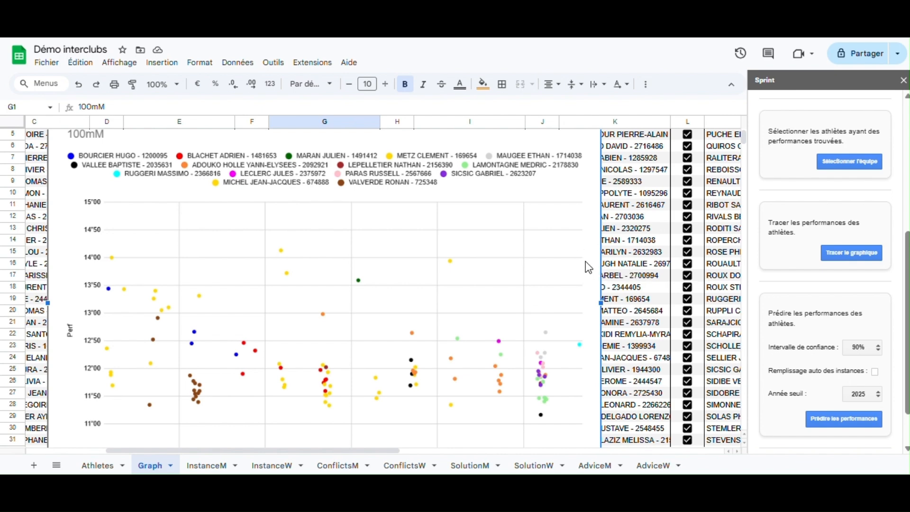
{"action": "key", "text": "Delete"}
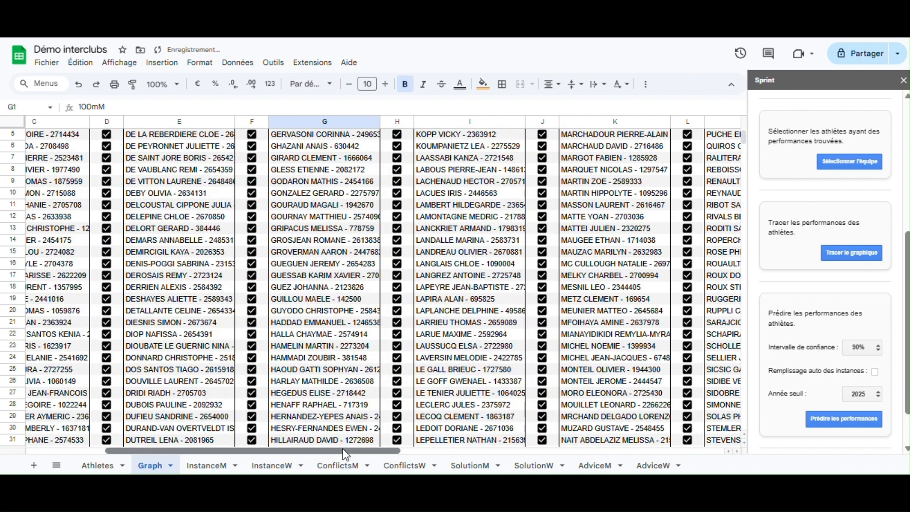
- Look through the event columns of the InstanceM and InstanceW sheets
{"action": "left_click_drag", "start_coordinate": [343, 448], "coordinate": [325, 448]}
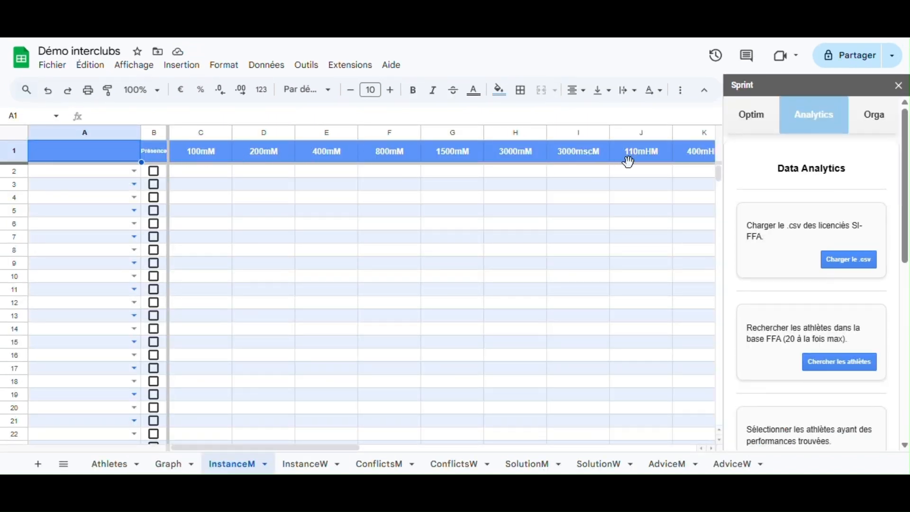
{"action": "left_click_drag", "start_coordinate": [255, 448], "coordinate": [469, 440]}
{"action": "left_click_drag", "start_coordinate": [224, 420], "coordinate": [175, 427]}
{"action": "left_click", "coordinate": [321, 468]}
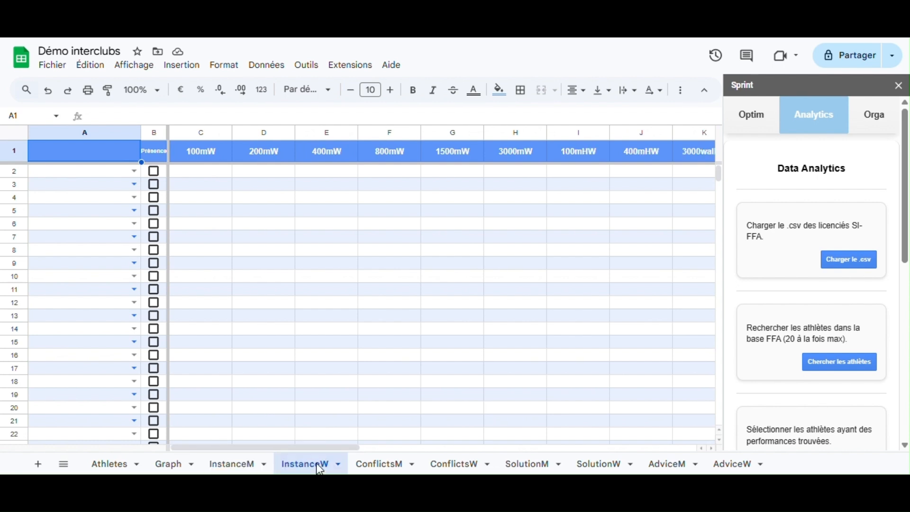
{"action": "left_click_drag", "start_coordinate": [278, 448], "coordinate": [147, 436]}
- Fill the Instance sheets with the athletes who have performances found, using Sprint's team selection from InstanceM
{"action": "left_click", "coordinate": [228, 467]}
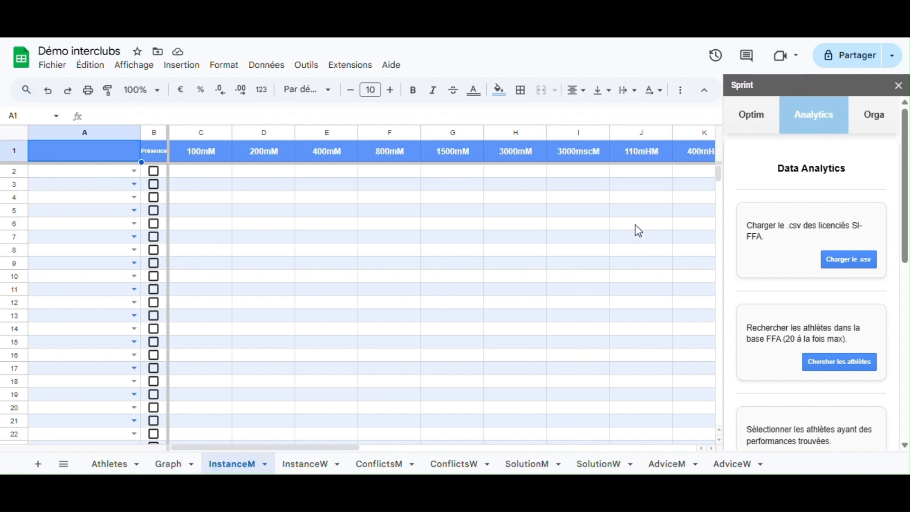
{"action": "scroll", "coordinate": [801, 284], "scroll_direction": "down", "scroll_amount": 3}
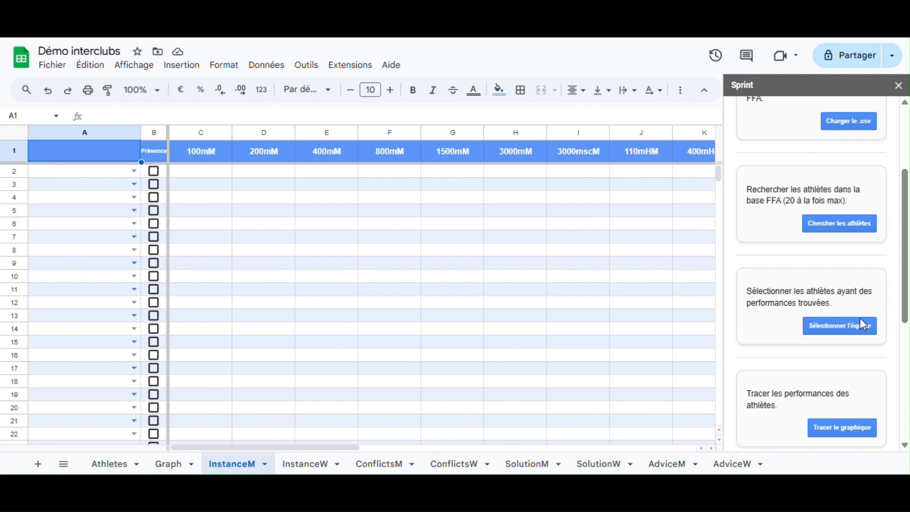
{"action": "left_click", "coordinate": [851, 336]}
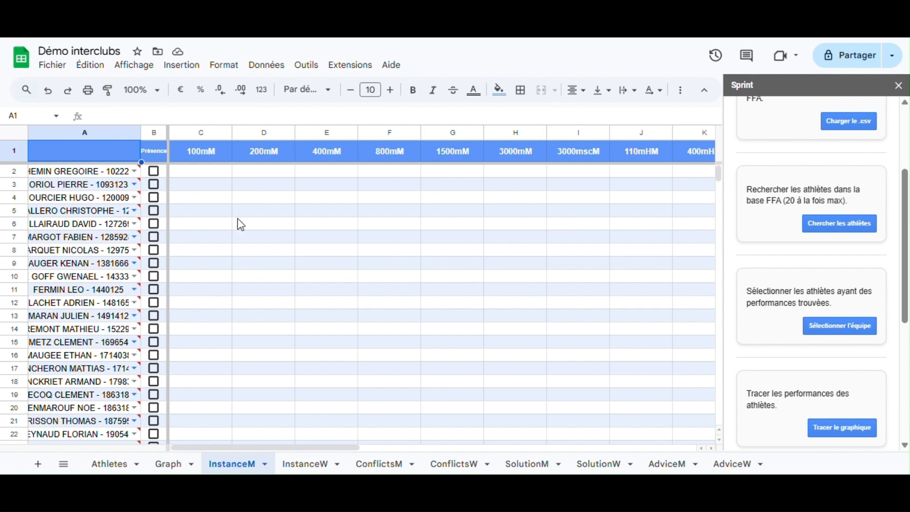
- Mark the first twelve athletes, rows 2 to 13, as present on the InstanceM sheet
{"action": "left_click", "coordinate": [155, 171]}
{"action": "left_click", "coordinate": [154, 184]}
{"action": "left_click", "coordinate": [154, 197]}
{"action": "left_click", "coordinate": [154, 211]}
{"action": "left_click", "coordinate": [154, 225]}
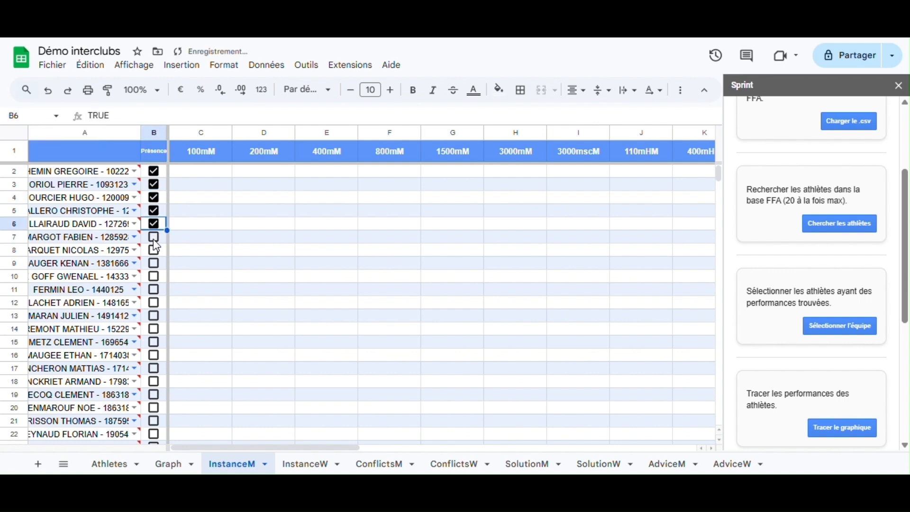
{"action": "left_click", "coordinate": [154, 237]}
{"action": "left_click", "coordinate": [154, 250]}
{"action": "left_click", "coordinate": [155, 269]}
{"action": "scroll", "coordinate": [234, 289], "scroll_direction": "down", "scroll_amount": 2}
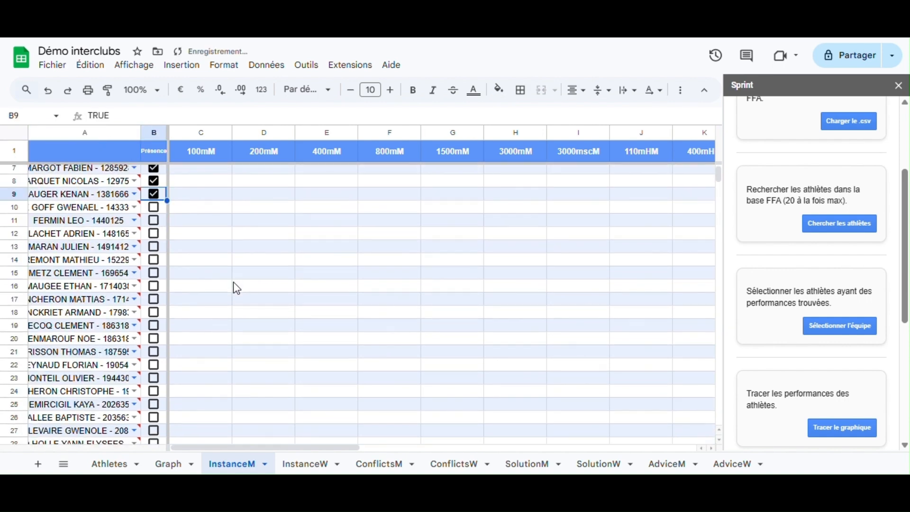
{"action": "scroll", "coordinate": [234, 284], "scroll_direction": "up", "scroll_amount": 2}
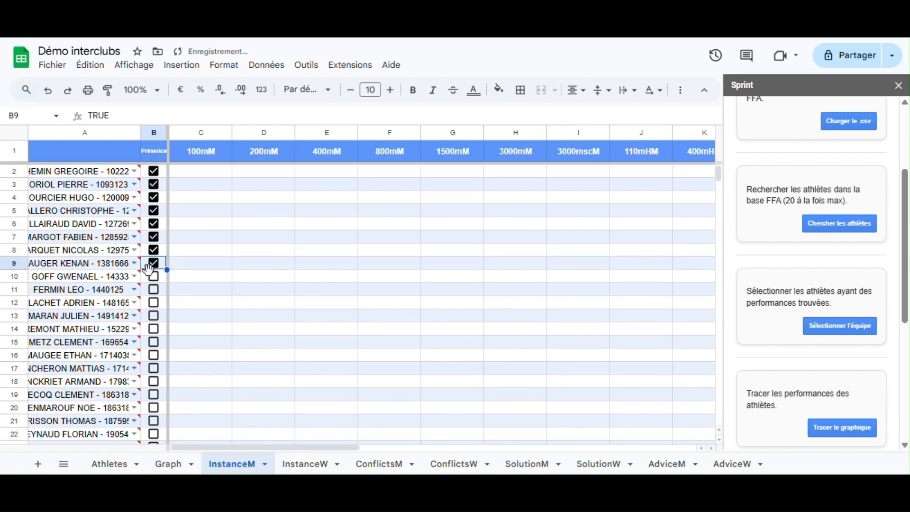
{"action": "left_click", "coordinate": [156, 279]}
{"action": "left_click", "coordinate": [155, 290]}
{"action": "left_click", "coordinate": [155, 302]}
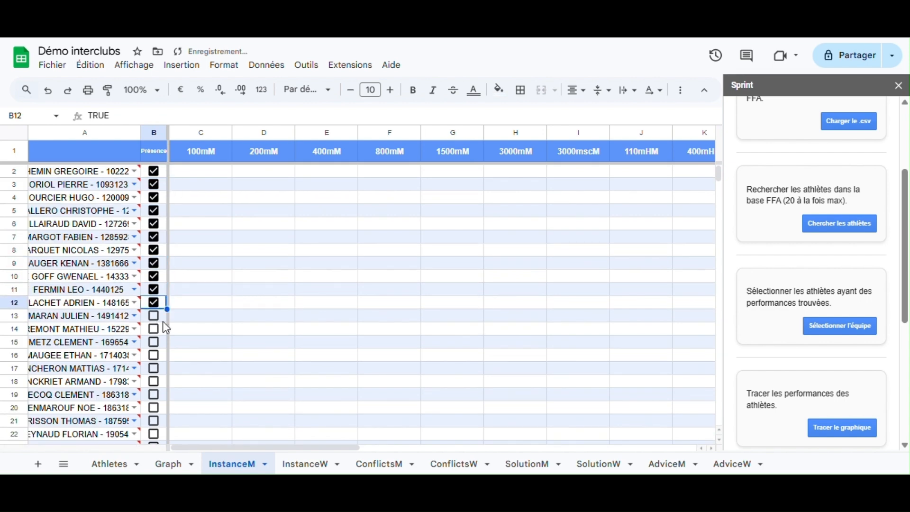
{"action": "scroll", "coordinate": [161, 247], "scroll_direction": "down", "scroll_amount": 2}
{"action": "left_click", "coordinate": [154, 247]}
{"action": "scroll", "coordinate": [319, 281], "scroll_direction": "up", "scroll_amount": 2}
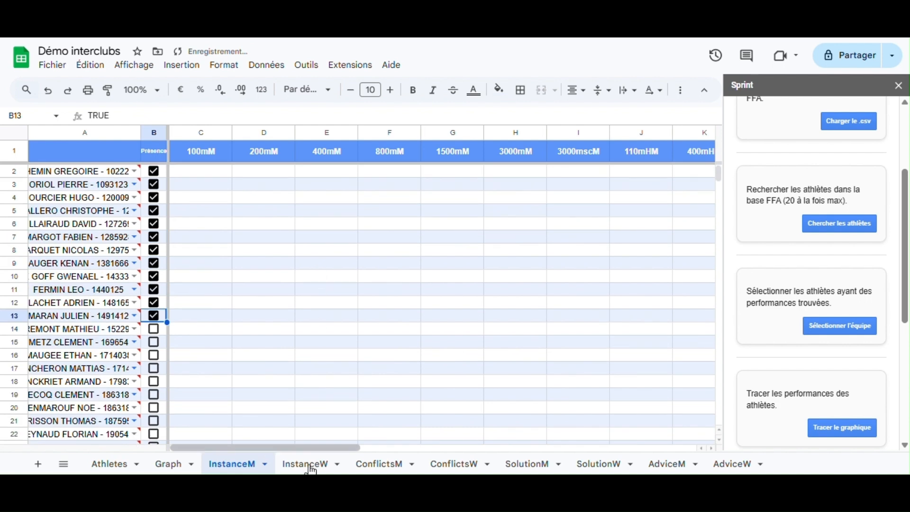
- Mark the first ten athletes, rows 2 to 11, as present on the InstanceW sheet
{"action": "key", "text": "ctrl+shift+Page_Down"}
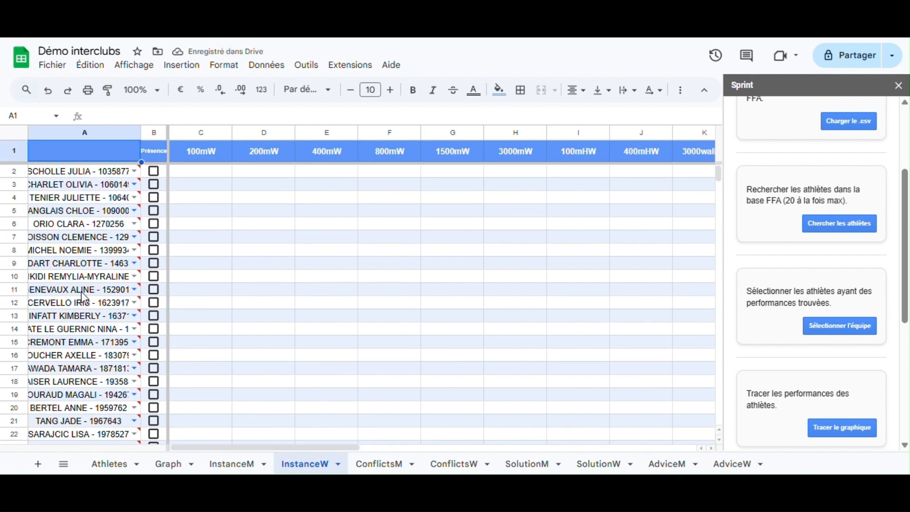
{"action": "left_click", "coordinate": [154, 171]}
{"action": "left_click", "coordinate": [154, 184]}
{"action": "left_click", "coordinate": [154, 198]}
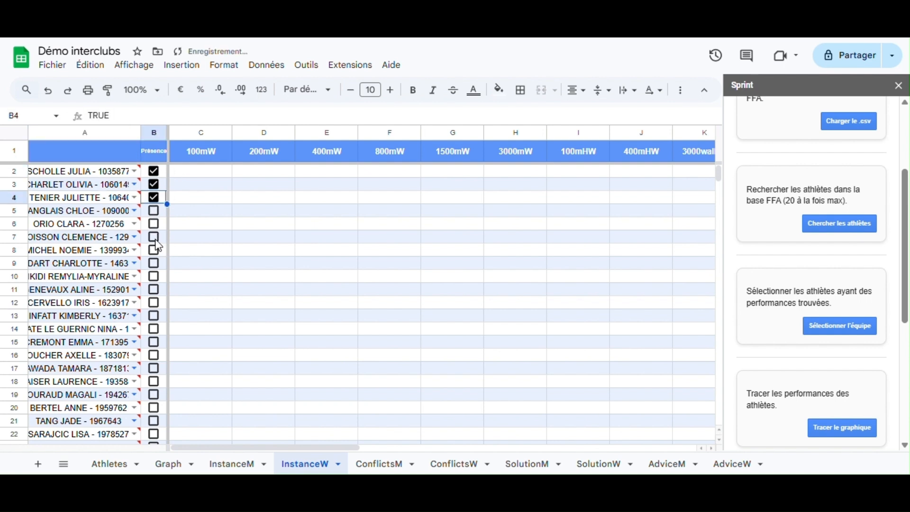
{"action": "left_click", "coordinate": [155, 211]}
{"action": "left_click", "coordinate": [155, 224]}
{"action": "left_click", "coordinate": [155, 237]}
{"action": "left_click", "coordinate": [155, 249]}
{"action": "left_click", "coordinate": [154, 263]}
{"action": "left_click", "coordinate": [155, 277]}
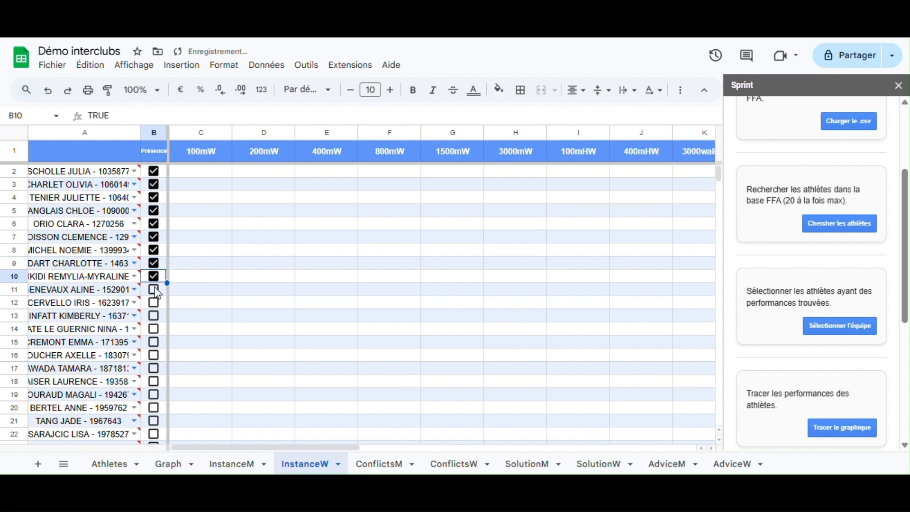
{"action": "left_click", "coordinate": [154, 288]}
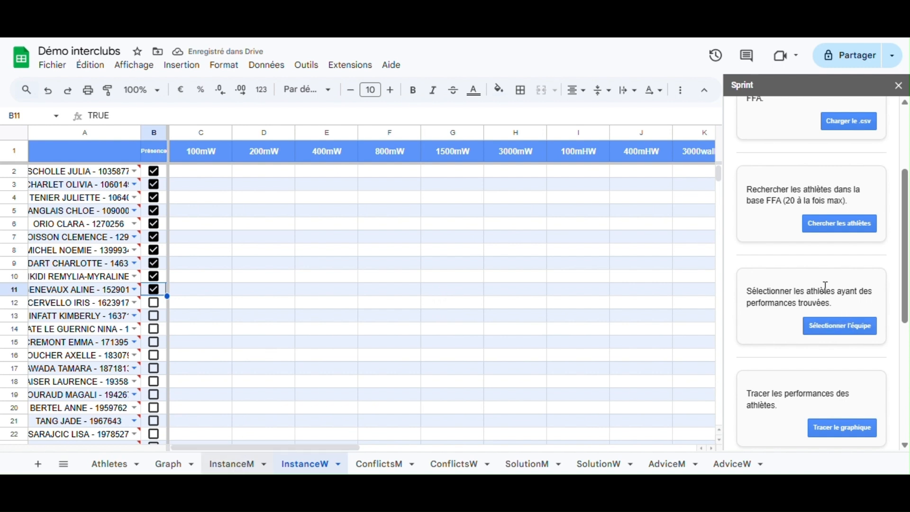
- Predict the athletes' performances with automatic filling of the instances enabled and the threshold year set to 2015, accepting the filling of empty cells
{"action": "key", "text": "ctrl+shift+Page_Up"}
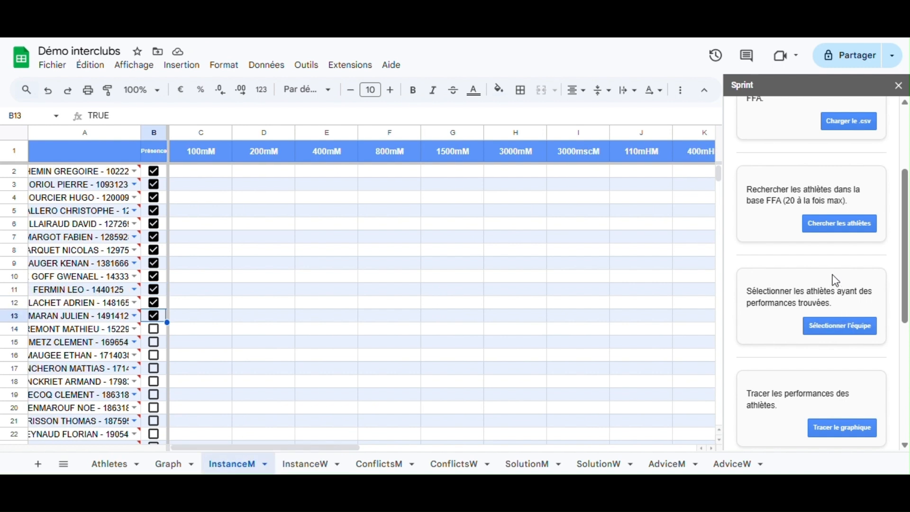
{"action": "scroll", "coordinate": [835, 280], "scroll_direction": "down", "scroll_amount": 1}
{"action": "scroll", "coordinate": [833, 275], "scroll_direction": "down", "scroll_amount": 4}
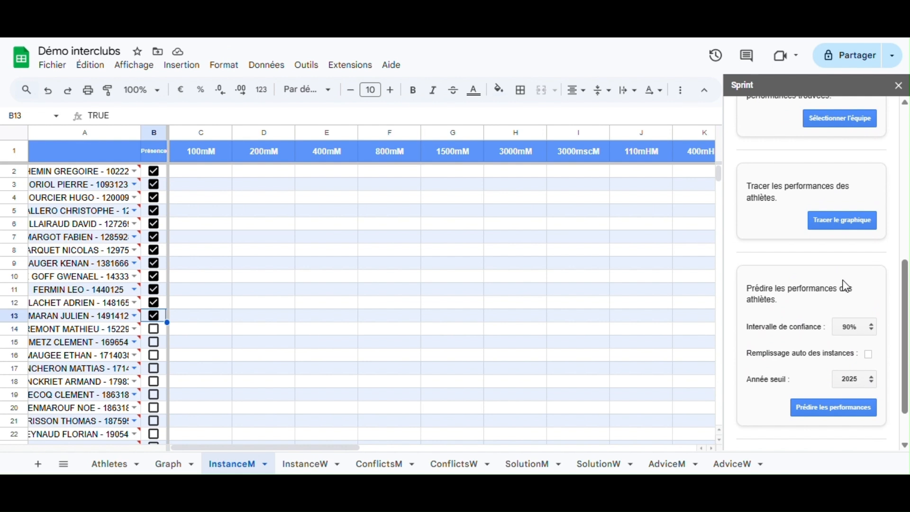
{"action": "left_click", "coordinate": [869, 355]}
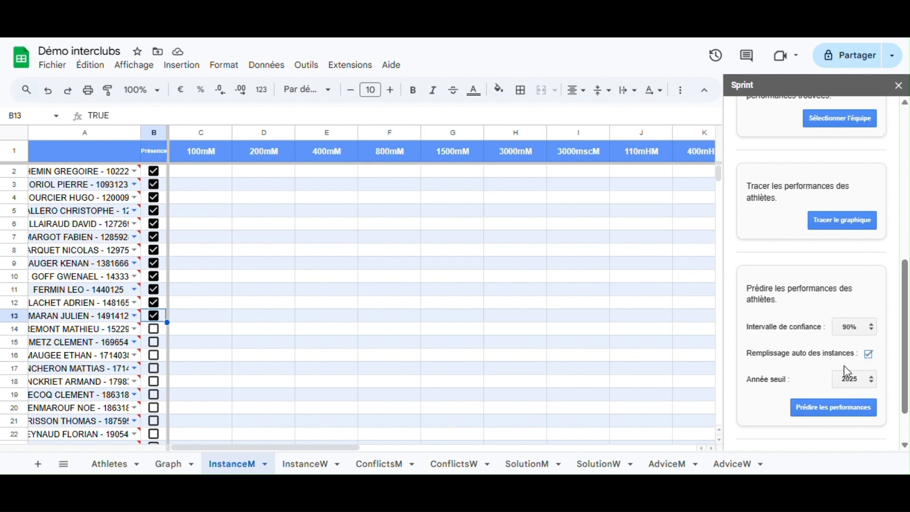
{"action": "left_click", "coordinate": [869, 383]}
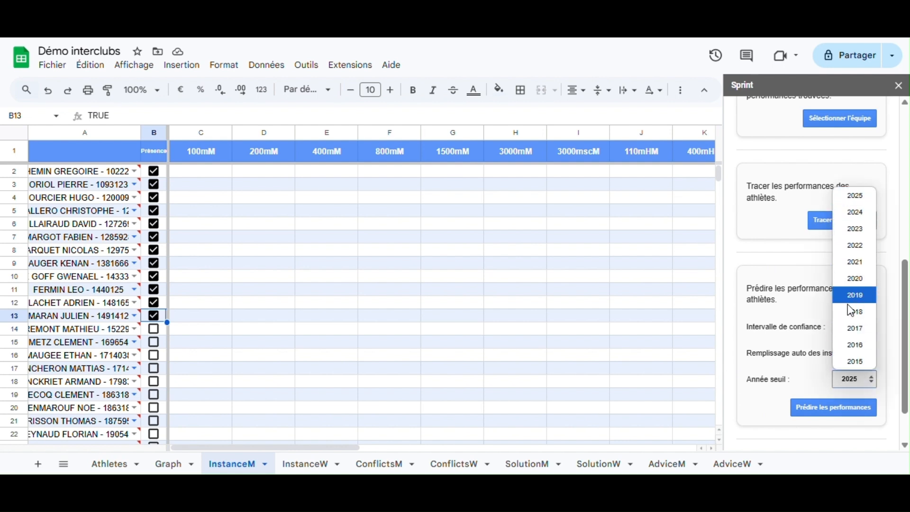
{"action": "left_click", "coordinate": [858, 363]}
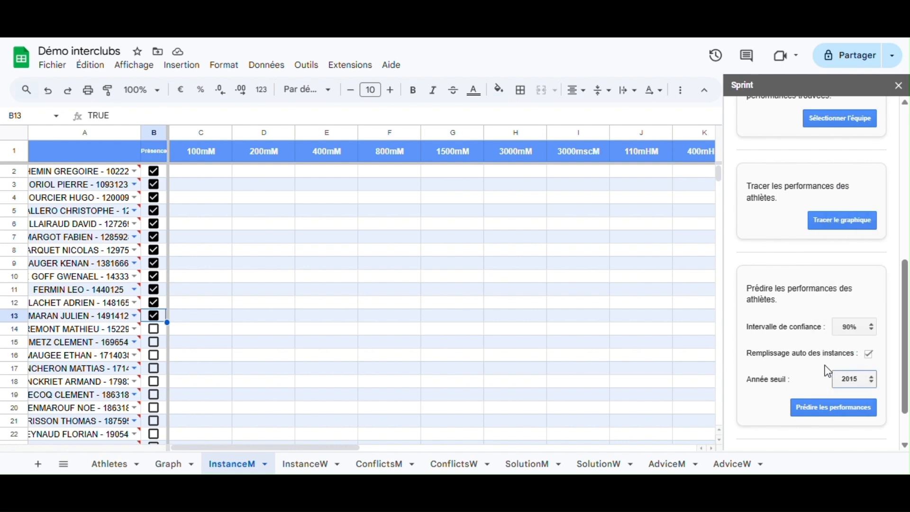
{"action": "left_click", "coordinate": [830, 415]}
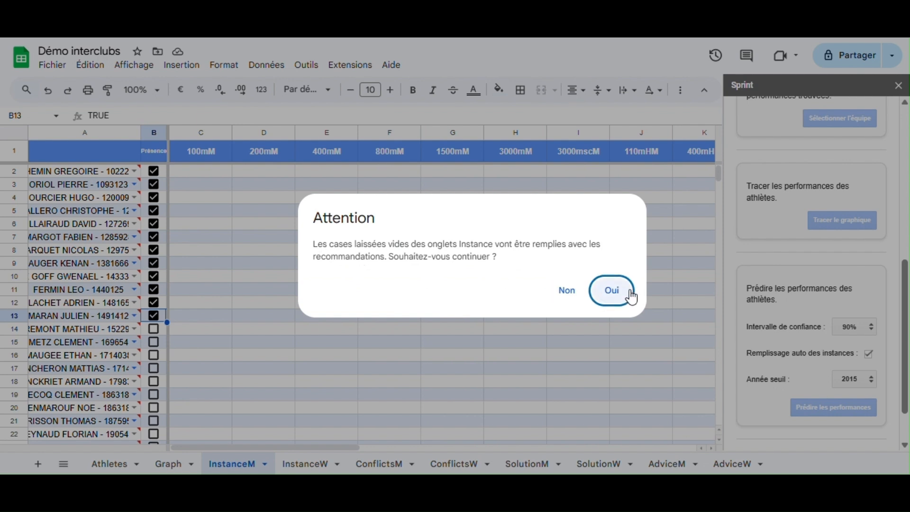
{"action": "left_click", "coordinate": [612, 291]}
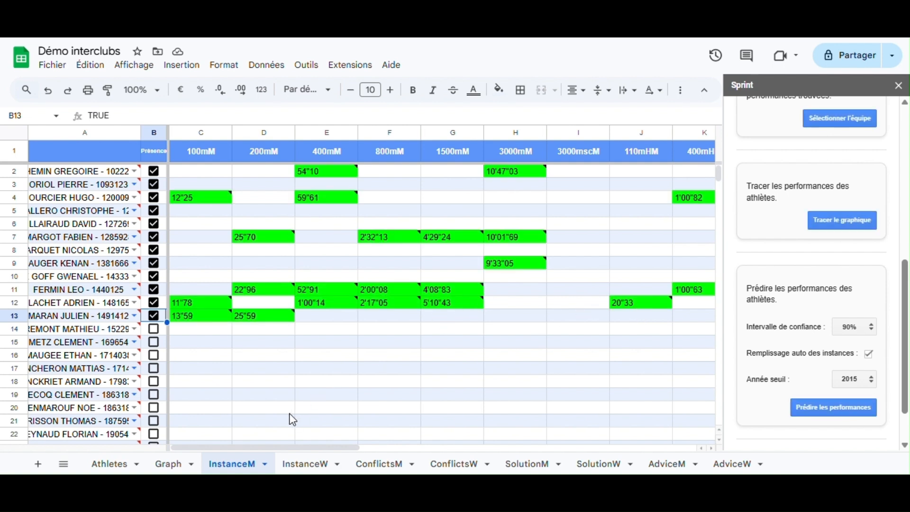
- Examine the prediction notes on the 100mM, 200mM and 800mM cells of the InstanceM sheet
{"action": "left_click_drag", "start_coordinate": [290, 450], "coordinate": [232, 411]}
{"action": "mouse_move", "coordinate": [203, 203]}
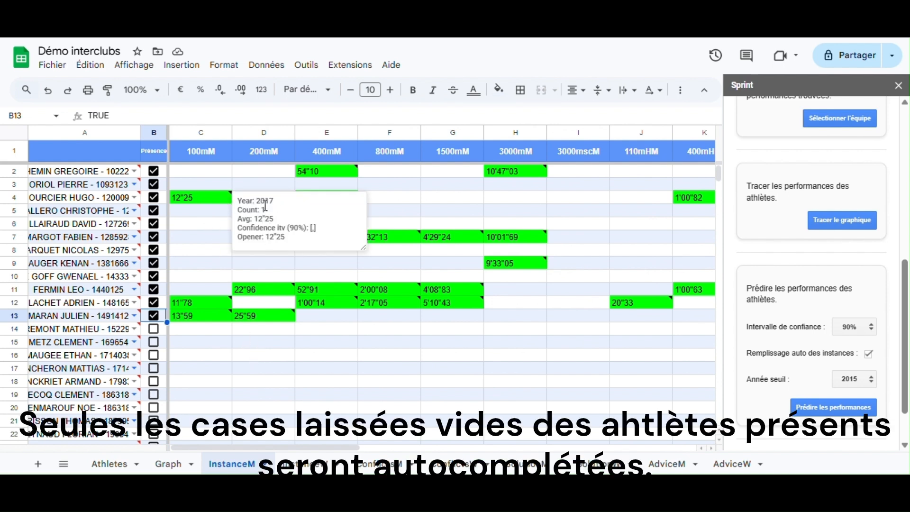
{"action": "left_click", "coordinate": [203, 288]}
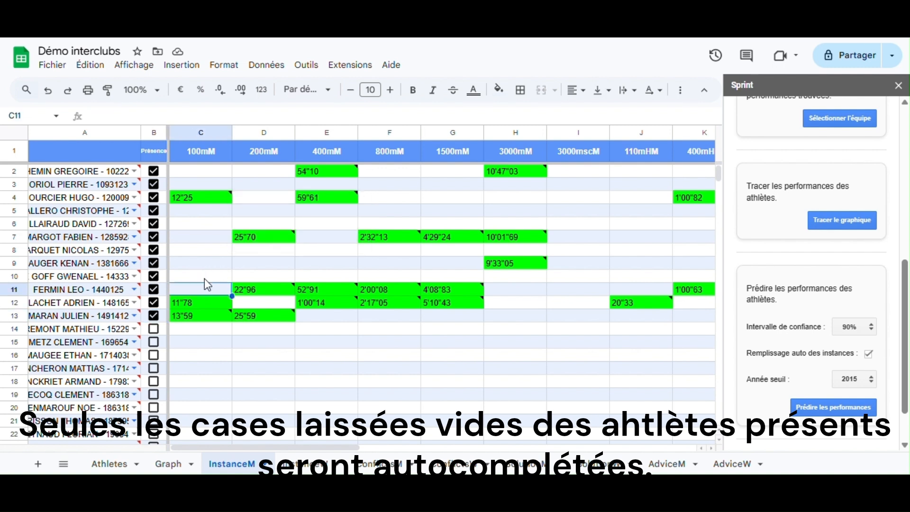
{"action": "left_click", "coordinate": [251, 288]}
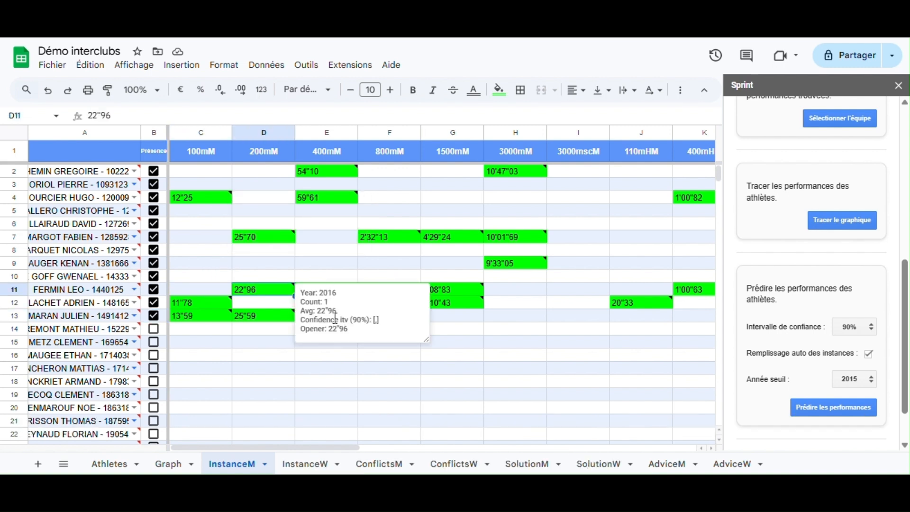
{"action": "left_click", "coordinate": [397, 239]}
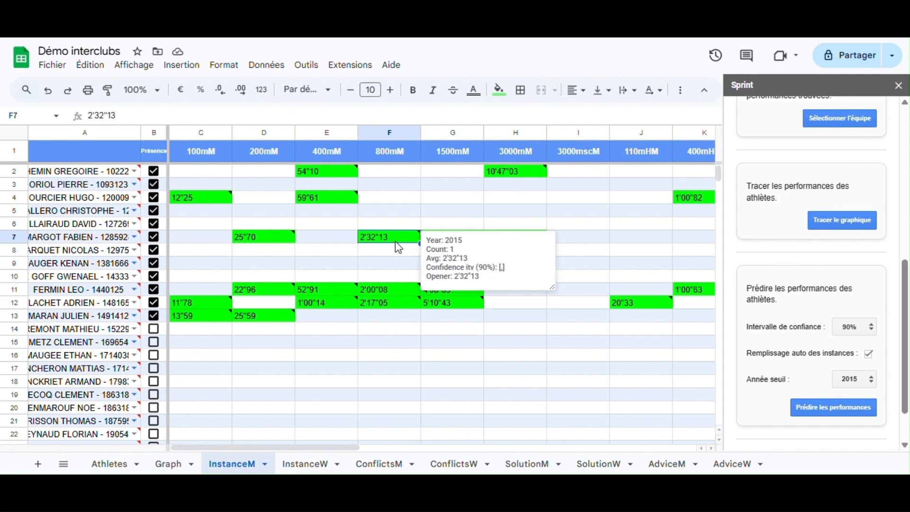
{"action": "left_click", "coordinate": [376, 290]}
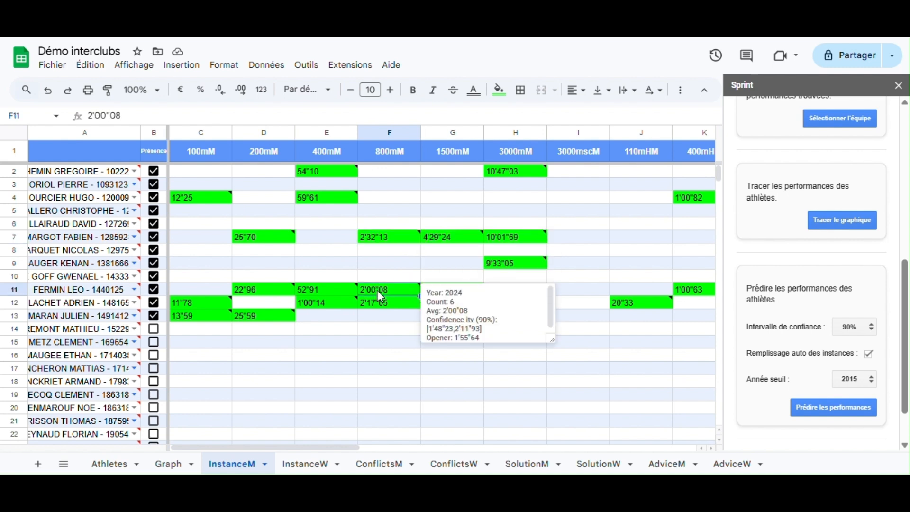
{"action": "left_click", "coordinate": [372, 254]}
{"action": "left_click", "coordinate": [370, 343]}
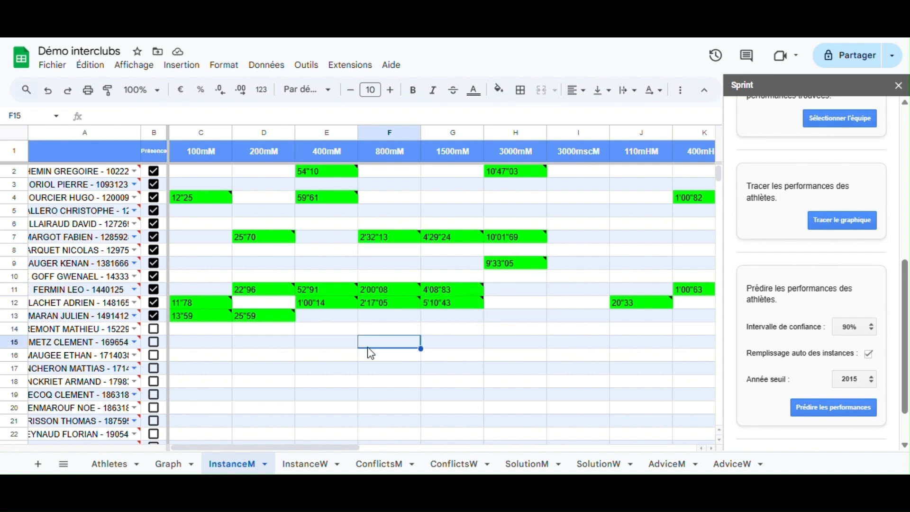
- Look through the predicted performances of the athletes on the InstanceW sheet
{"action": "left_click", "coordinate": [311, 464]}
{"action": "scroll", "coordinate": [325, 354], "scroll_direction": "down", "scroll_amount": 8}
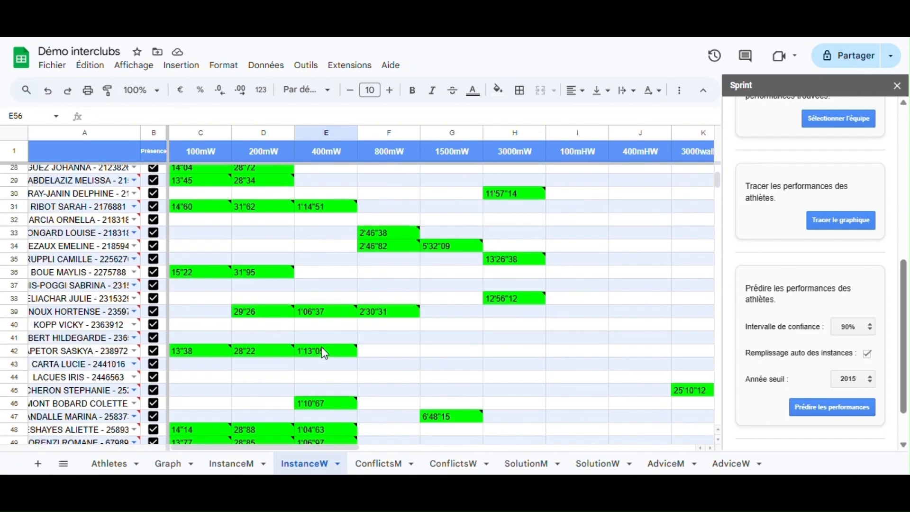
{"action": "scroll", "coordinate": [322, 353], "scroll_direction": "down", "scroll_amount": 4}
{"action": "scroll", "coordinate": [322, 353], "scroll_direction": "up", "scroll_amount": 10}
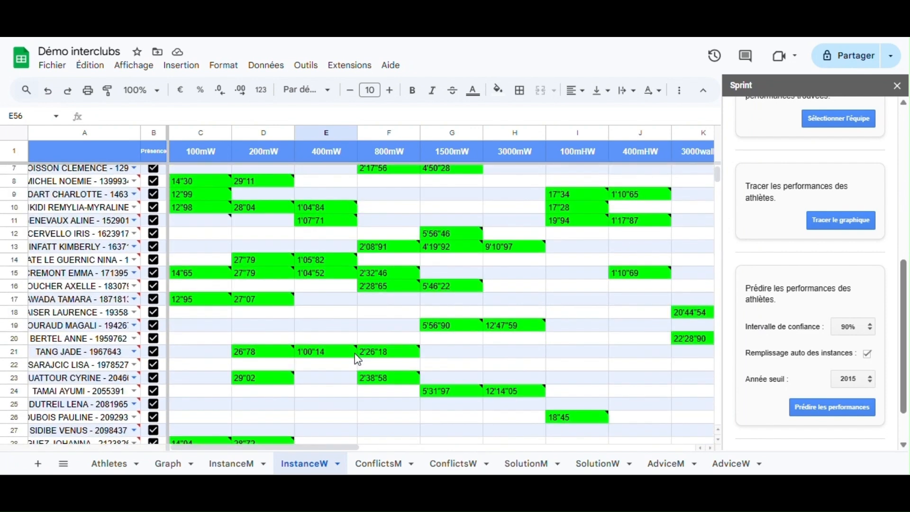
{"action": "scroll", "coordinate": [357, 360], "scroll_direction": "up", "scroll_amount": 2}
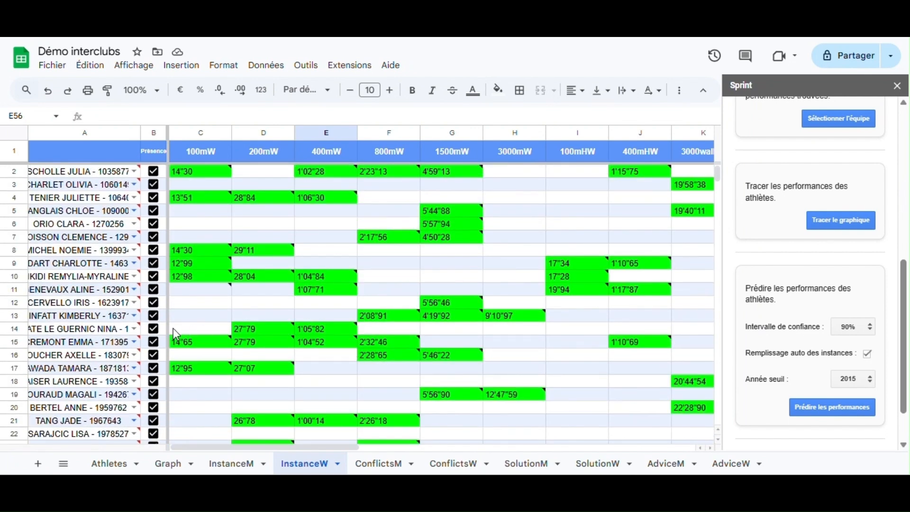
{"action": "mouse_move", "coordinate": [261, 425]}
- Add RelaisM in row 68 of the InstanceM sheet and mark it as present
{"action": "left_click", "coordinate": [246, 465]}
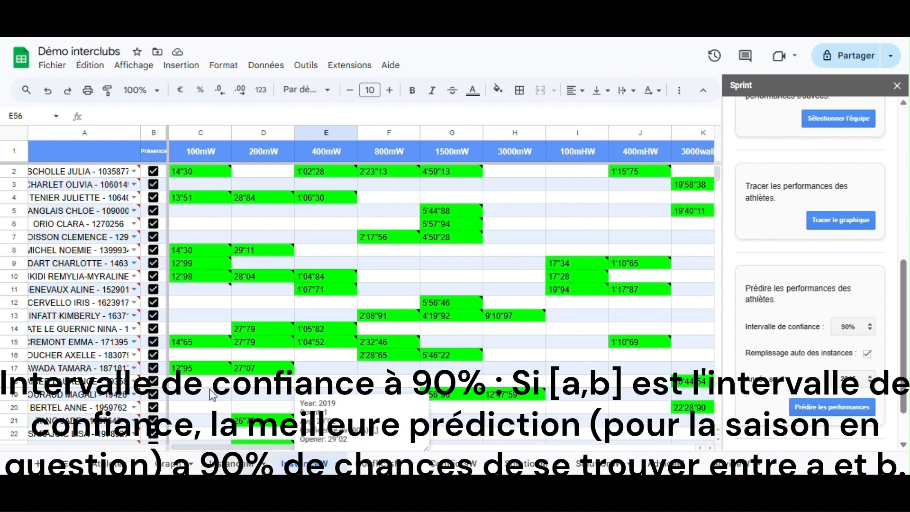
{"action": "scroll", "coordinate": [203, 368], "scroll_direction": "up", "scroll_amount": 8}
{"action": "scroll", "coordinate": [203, 367], "scroll_direction": "up", "scroll_amount": 5}
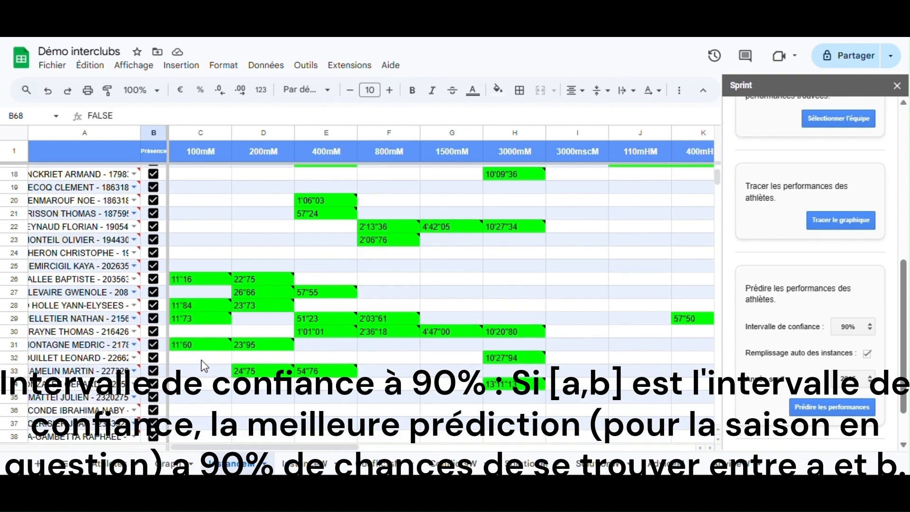
{"action": "scroll", "coordinate": [204, 367], "scroll_direction": "down", "scroll_amount": 12}
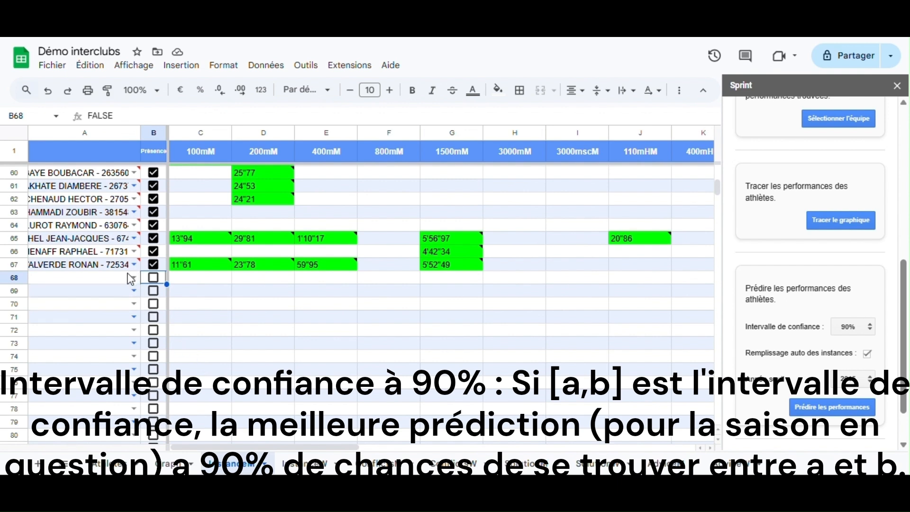
{"action": "left_click", "coordinate": [135, 278]}
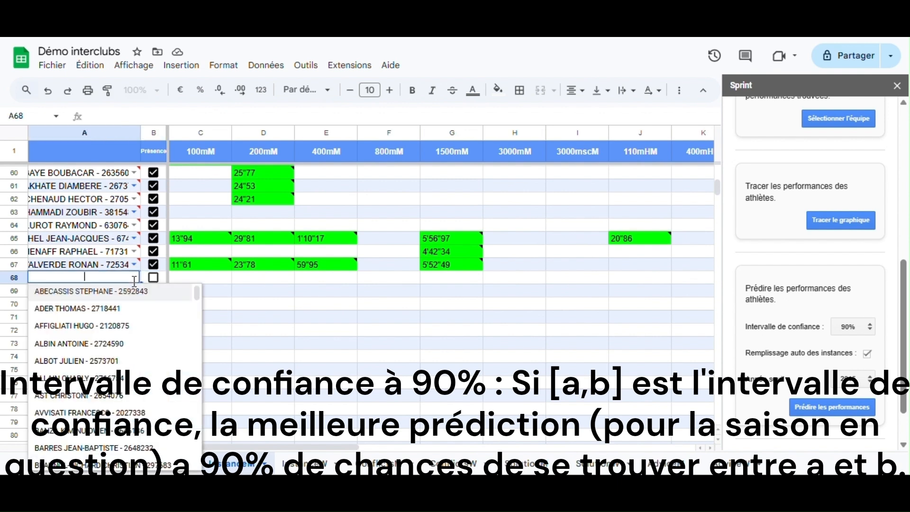
{"action": "scroll", "coordinate": [112, 354], "scroll_direction": "down", "scroll_amount": 3}
{"action": "scroll", "coordinate": [112, 353], "scroll_direction": "down", "scroll_amount": 10}
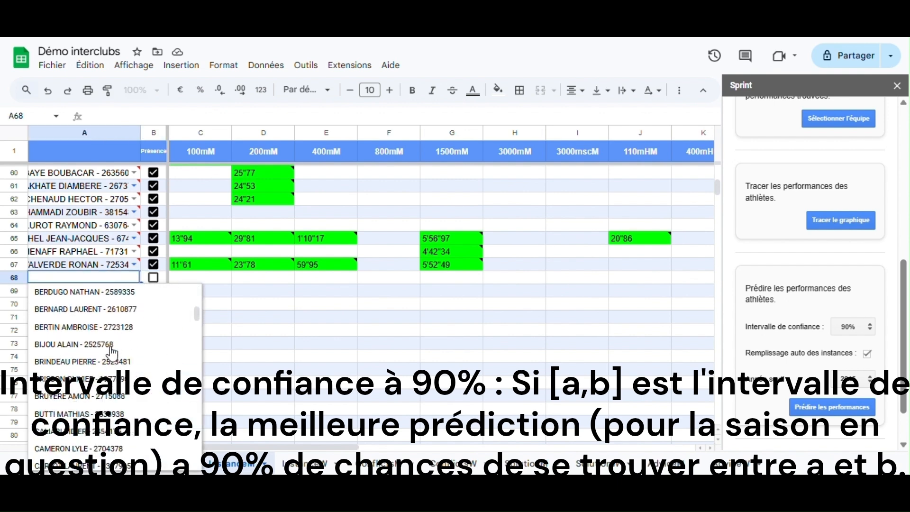
{"action": "scroll", "coordinate": [113, 353], "scroll_direction": "down", "scroll_amount": 10}
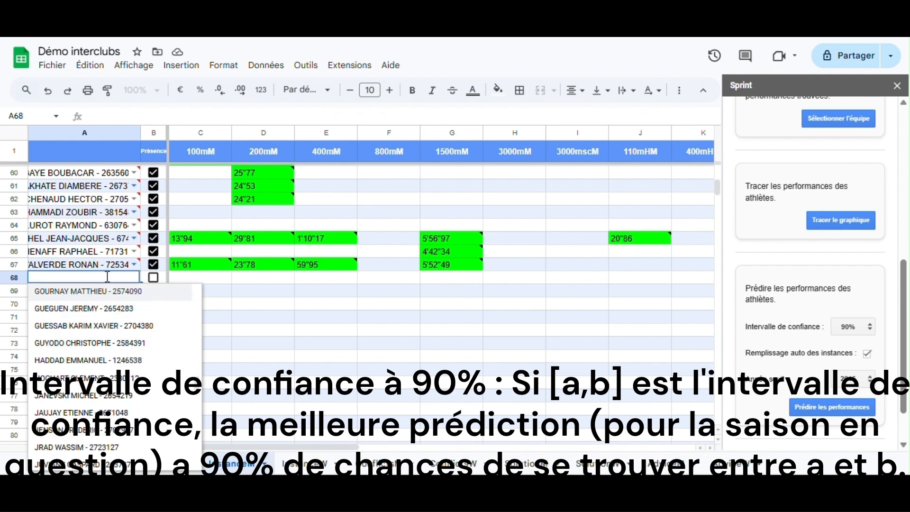
{"action": "type", "text": "Relais"}
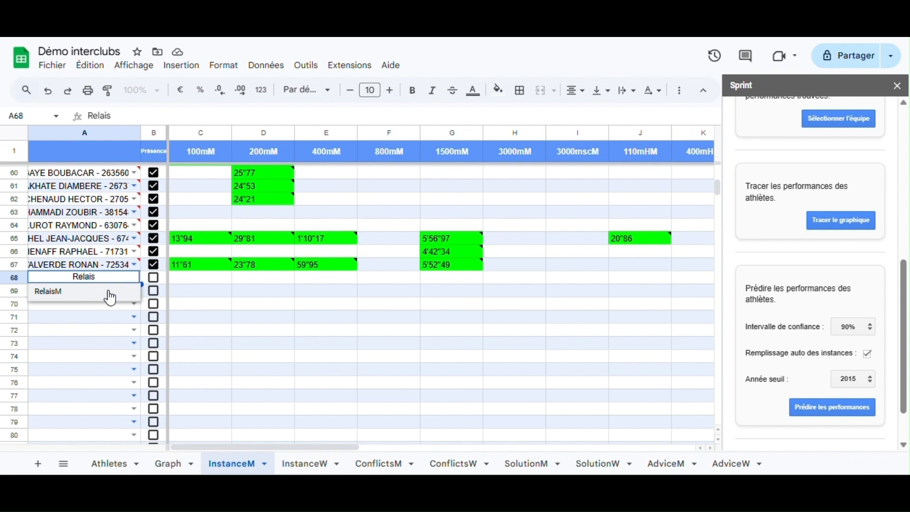
{"action": "left_click", "coordinate": [106, 291]}
{"action": "left_click", "coordinate": [155, 278]}
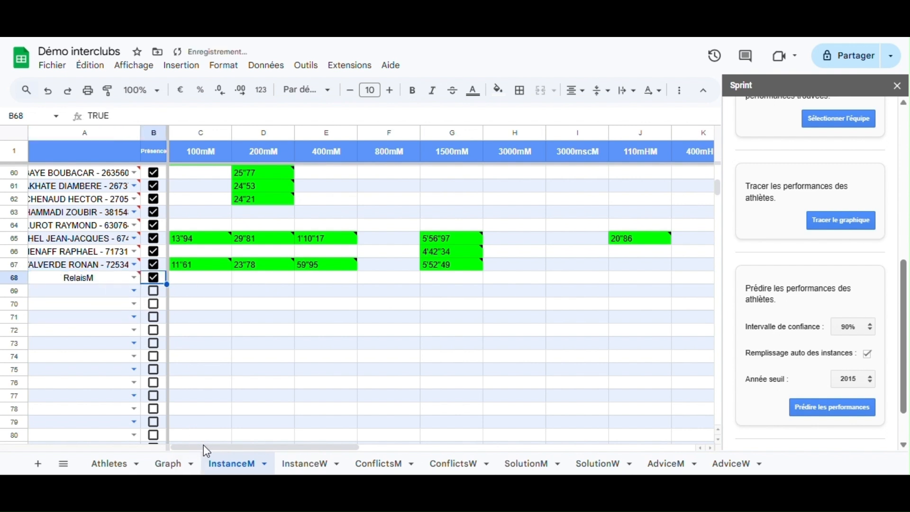
- Enter 44"00 for 4x100mM and 3"40"00 for 4x400mM in the RelaisM row
{"action": "left_click_drag", "start_coordinate": [204, 445], "coordinate": [476, 455]}
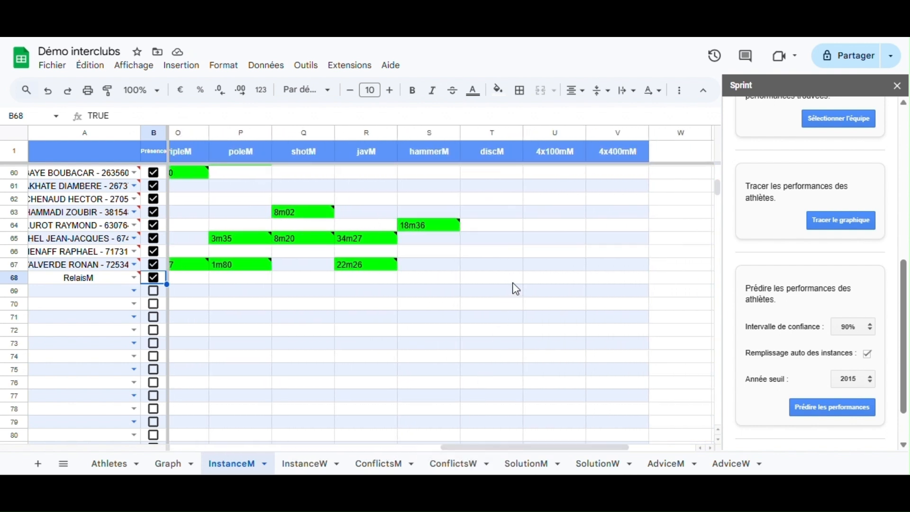
{"action": "left_click", "coordinate": [557, 280]}
{"action": "type", "text": "44"}
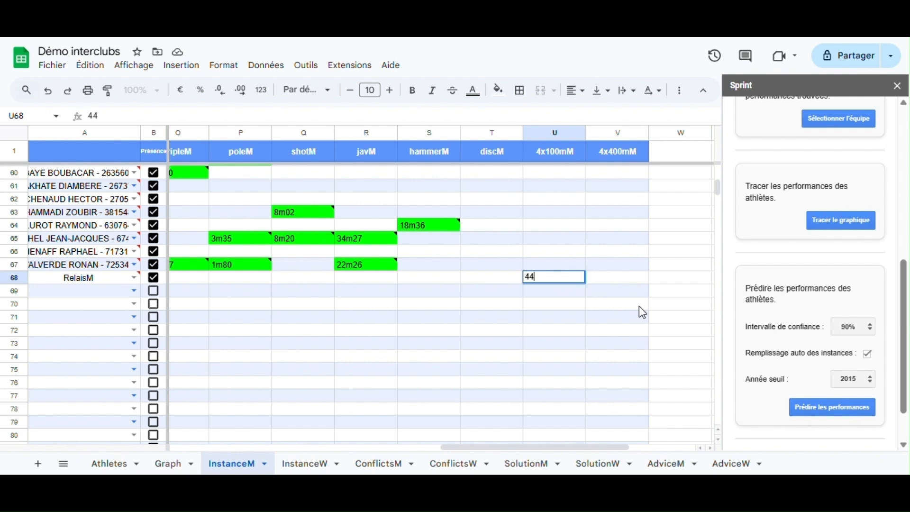
{"action": "type", "text": "\"00"}
{"action": "left_click", "coordinate": [630, 281]}
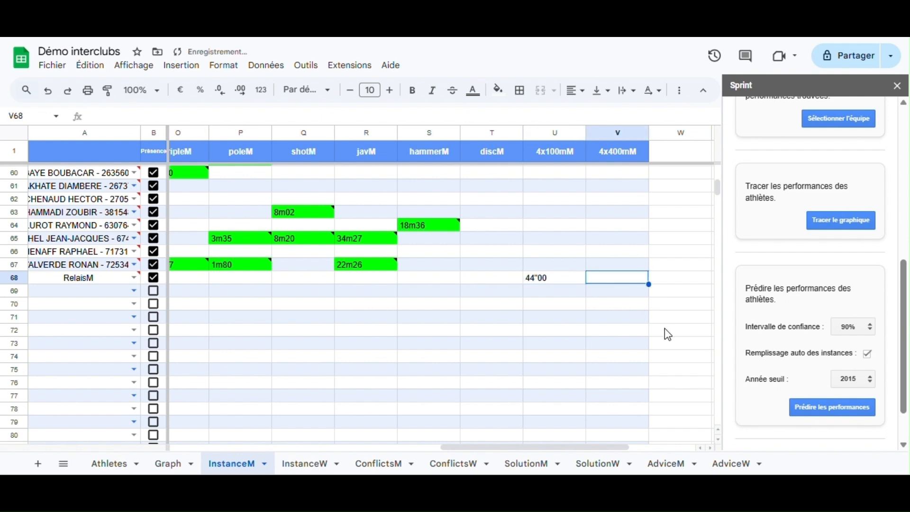
{"action": "type", "text": "3"}
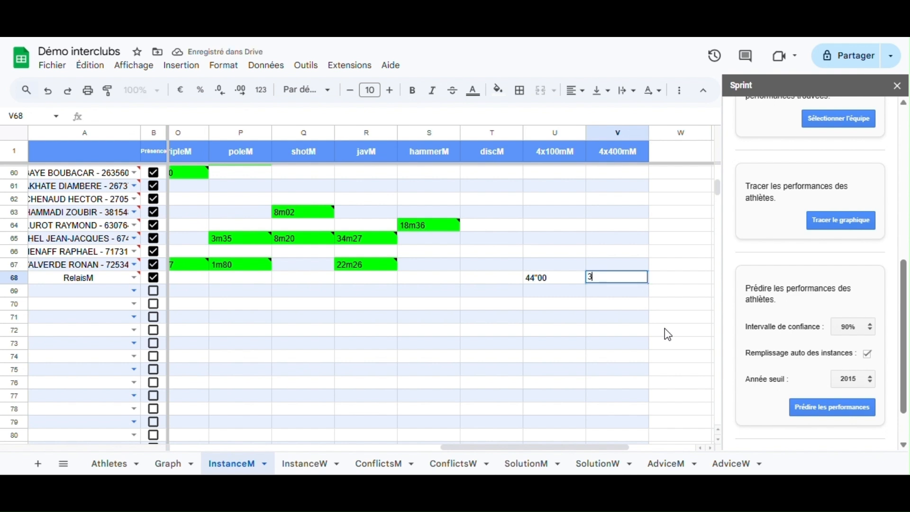
{"action": "type", "text": "\"40\"00"}
{"action": "key", "text": "Return"}
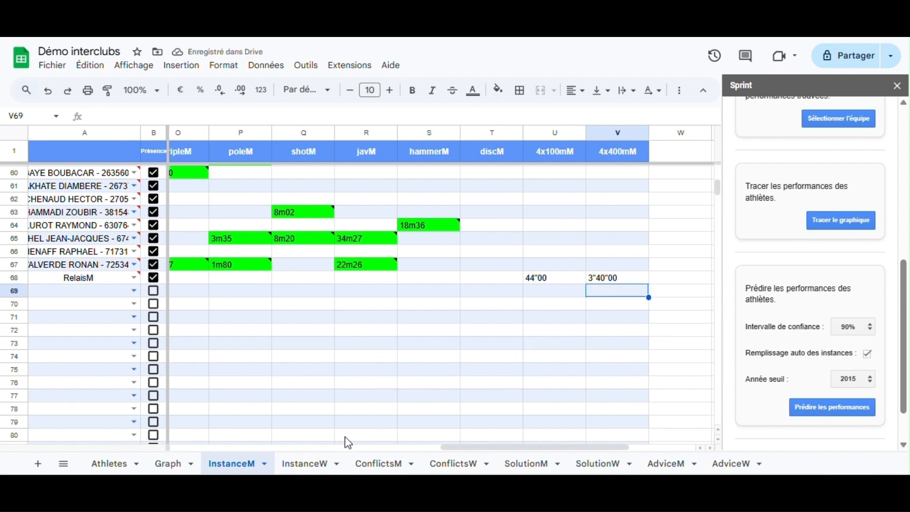
- Add RelaisW in row 51 of the InstanceW sheet and mark it as present
{"action": "left_click", "coordinate": [315, 465]}
{"action": "scroll", "coordinate": [208, 386], "scroll_direction": "down", "scroll_amount": 10}
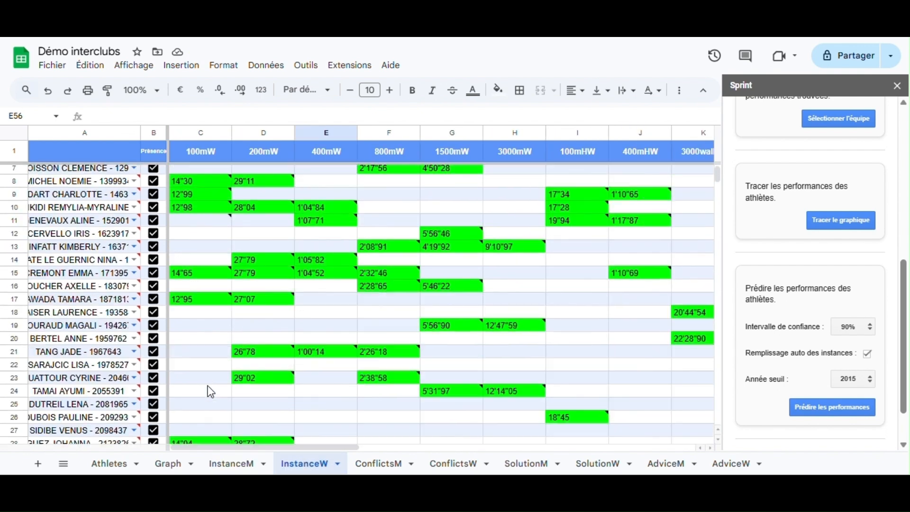
{"action": "scroll", "coordinate": [210, 389], "scroll_direction": "down", "scroll_amount": 2}
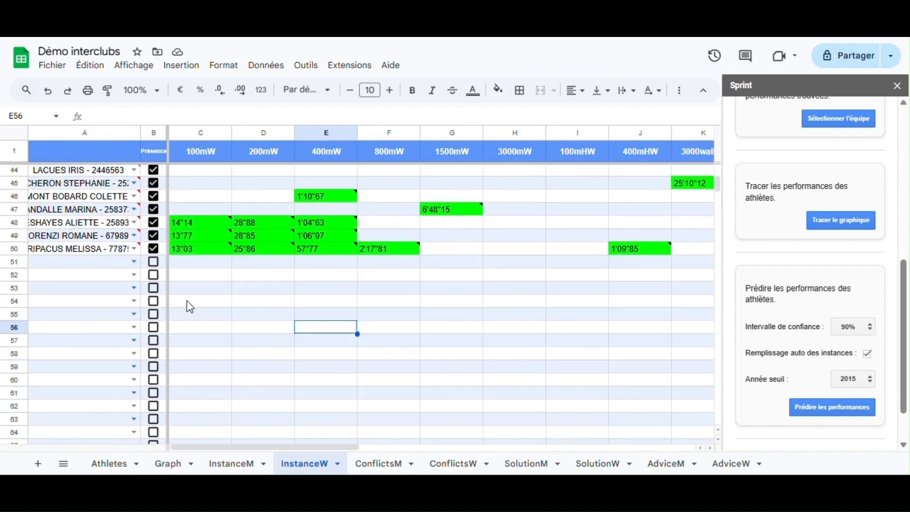
{"action": "left_click", "coordinate": [134, 262]}
{"action": "type", "text": "R"}
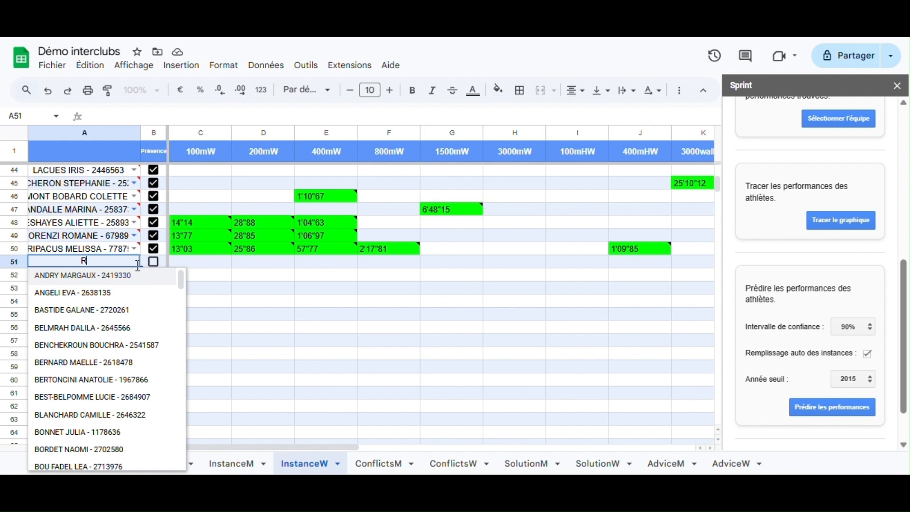
{"action": "type", "text": "elais"}
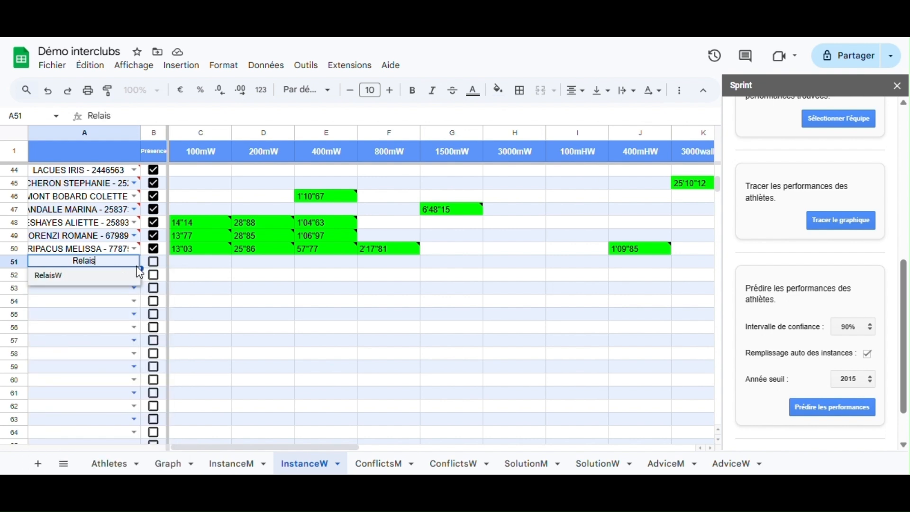
{"action": "key", "text": "Return"}
{"action": "left_click", "coordinate": [152, 263]}
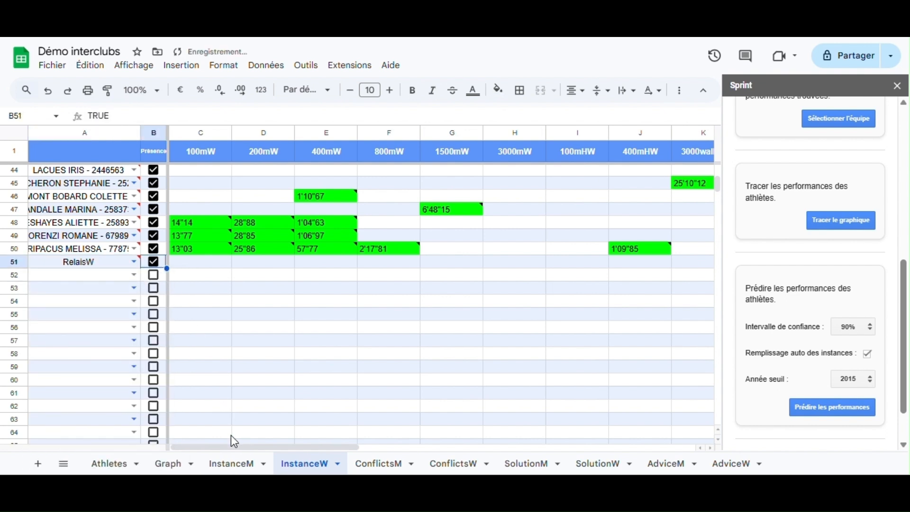
- Enter 50"00 for 4x100mW and 4"10"00 for 4x400mW in the RelaisW row
{"action": "left_click_drag", "start_coordinate": [235, 445], "coordinate": [422, 447]}
{"action": "scroll", "coordinate": [397, 264], "scroll_direction": "right", "scroll_amount": 5}
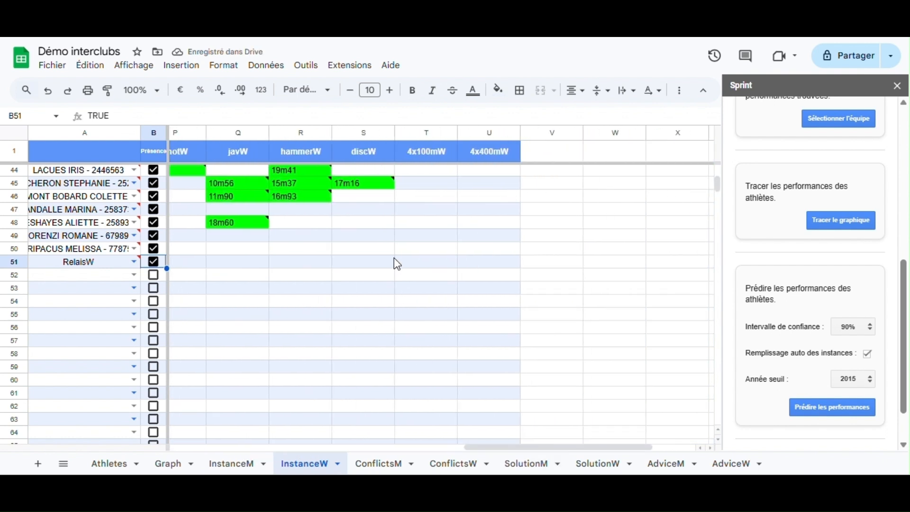
{"action": "left_click", "coordinate": [425, 264]}
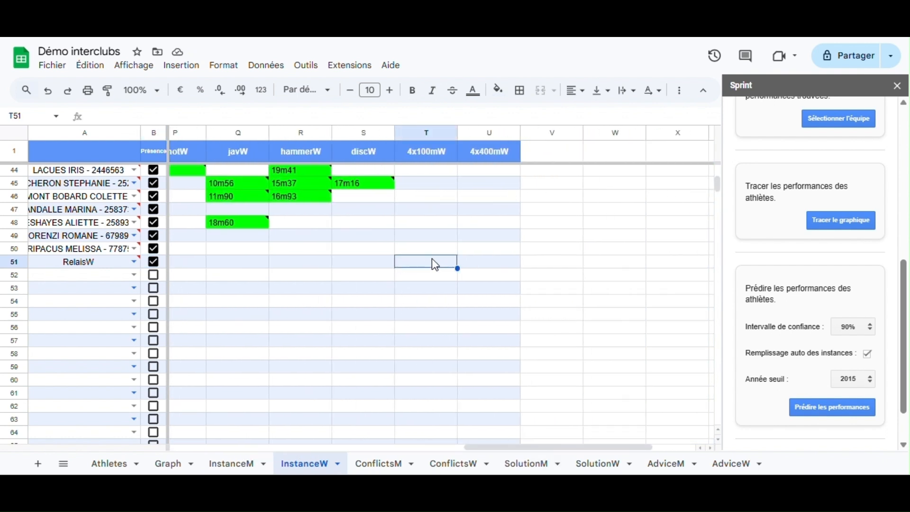
{"action": "type", "text": "50\""}
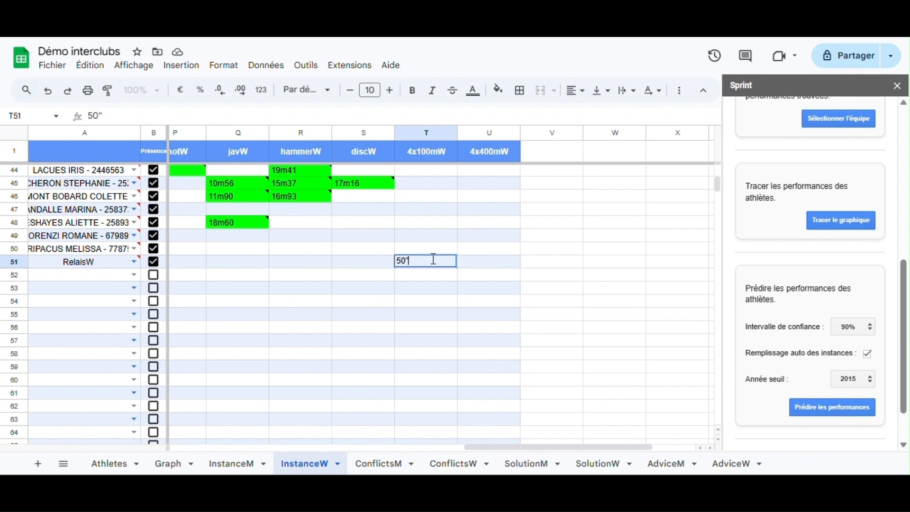
{"action": "type", "text": "00"}
{"action": "left_click", "coordinate": [488, 265]}
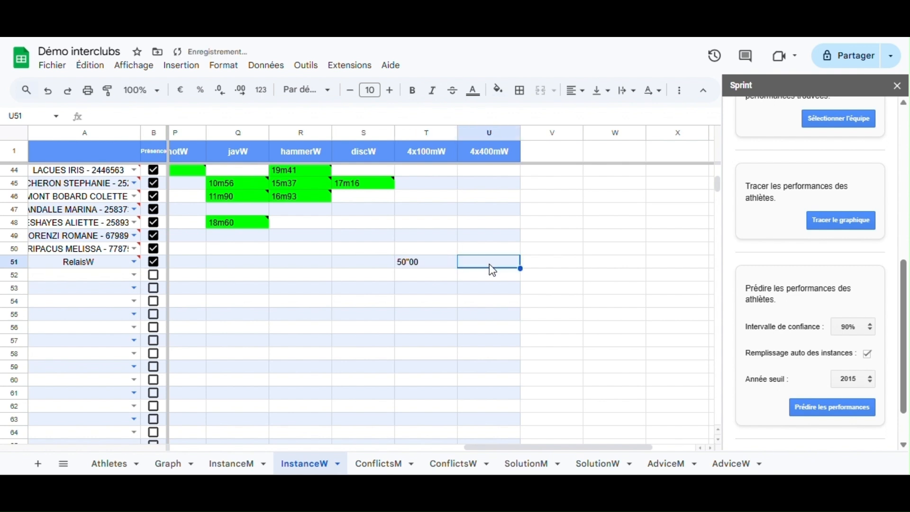
{"action": "type", "text": "4\"10\"00"}
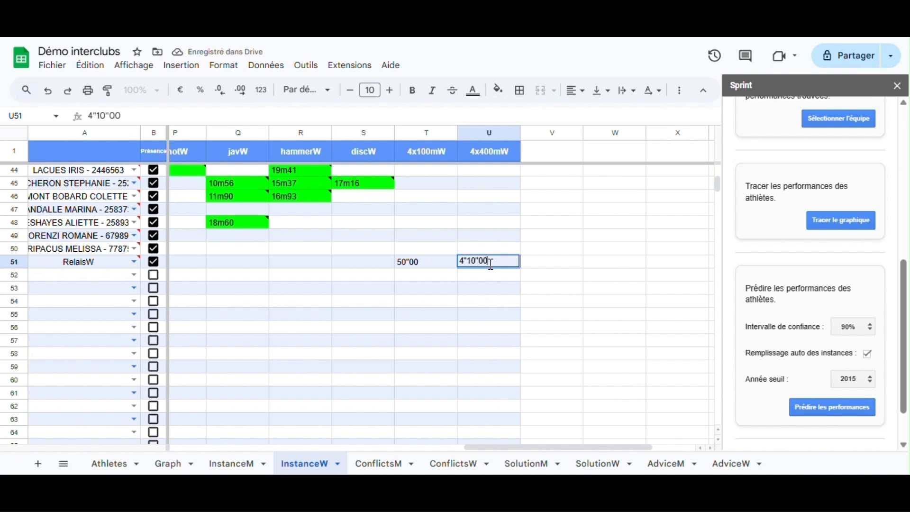
{"action": "key", "text": "Return"}
- Correct the RelaisW 4x400mW time to 4'10"00
{"action": "left_click", "coordinate": [487, 264]}
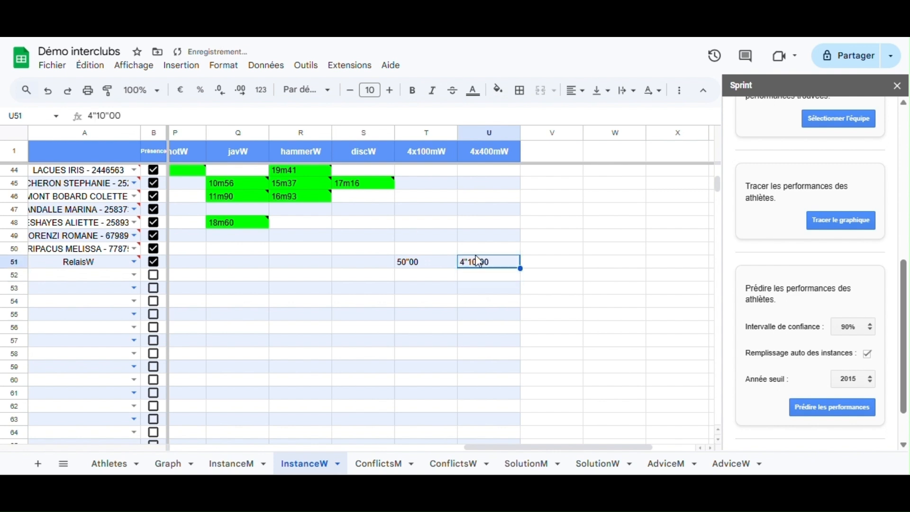
{"action": "left_click", "coordinate": [97, 115]}
{"action": "key", "text": "BackSpace"}
{"action": "type", "text": "'"}
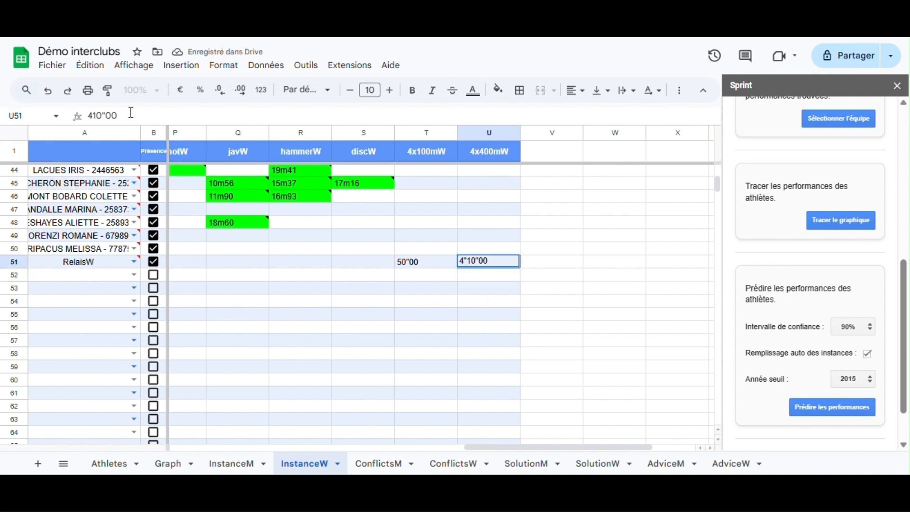
{"action": "key", "text": "Return"}
{"action": "left_click", "coordinate": [339, 306]}
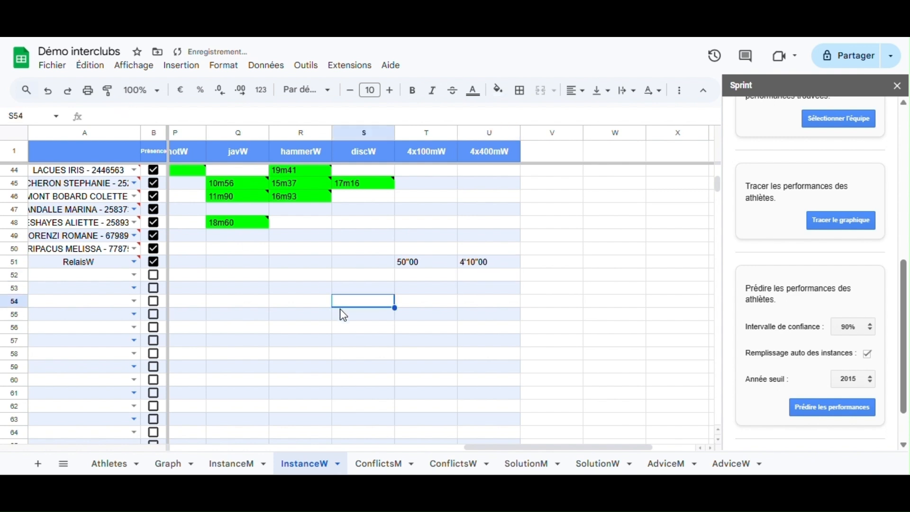
- Add a listed athlete in row 52 of the InstanceW sheet and enter 2'14"00 as her 800mW performance
{"action": "left_click_drag", "start_coordinate": [506, 452], "coordinate": [183, 427]}
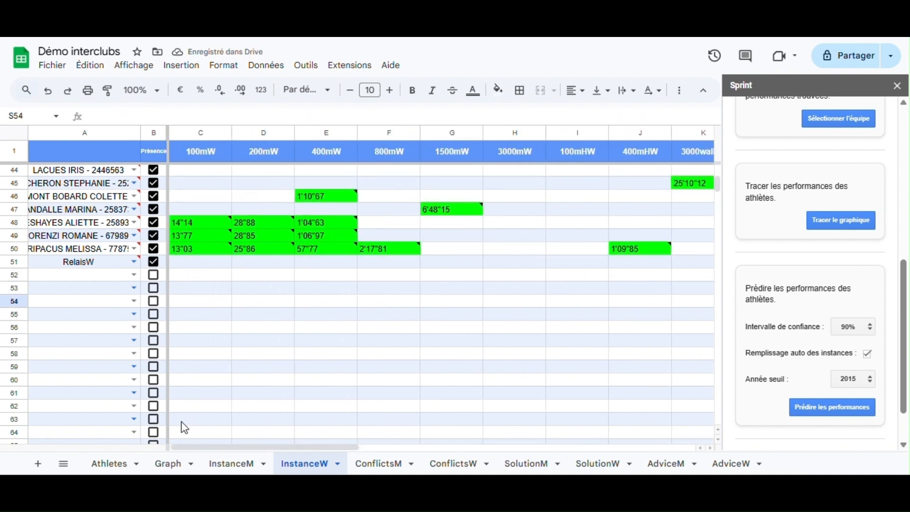
{"action": "left_click", "coordinate": [135, 275]}
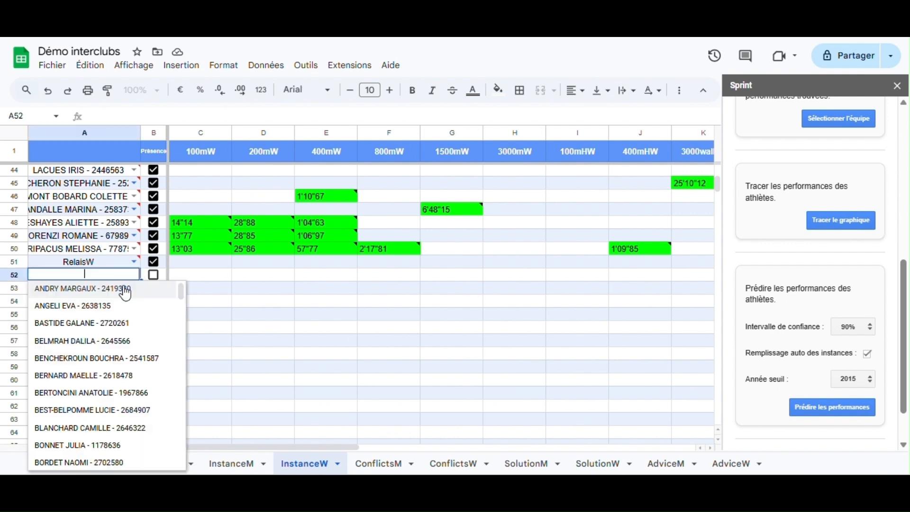
{"action": "left_click", "coordinate": [85, 340]}
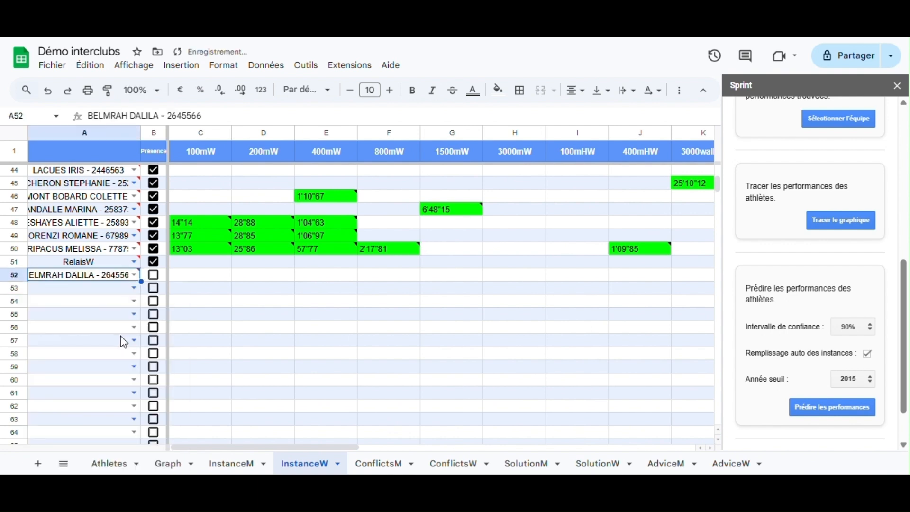
{"action": "left_click", "coordinate": [385, 279]}
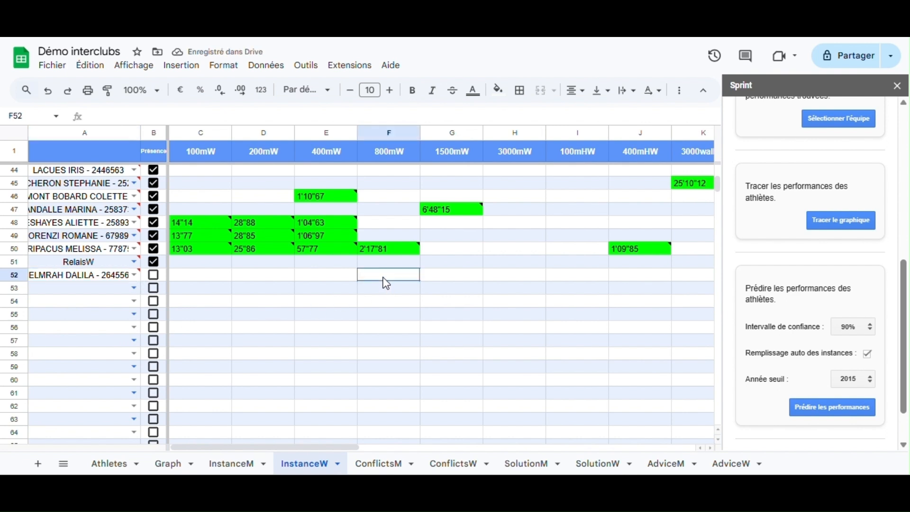
{"action": "left_click", "coordinate": [202, 117]}
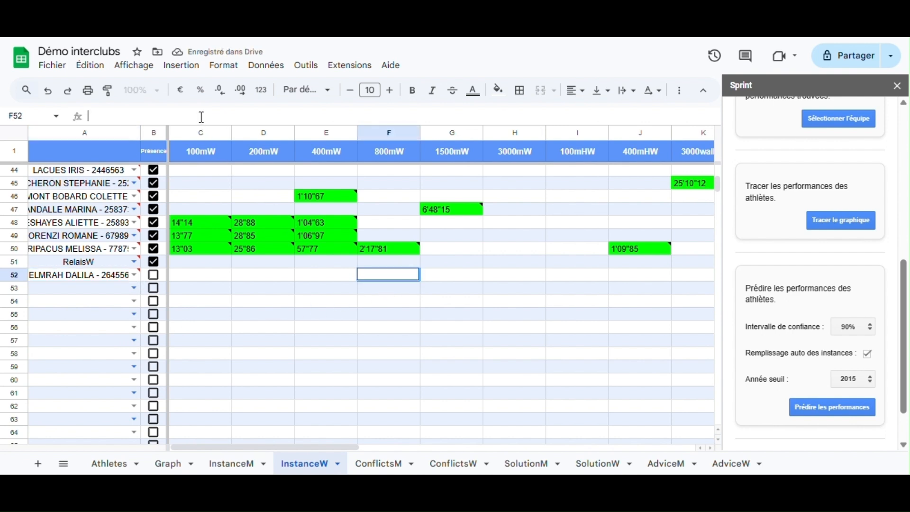
{"action": "type", "text": "2'1"}
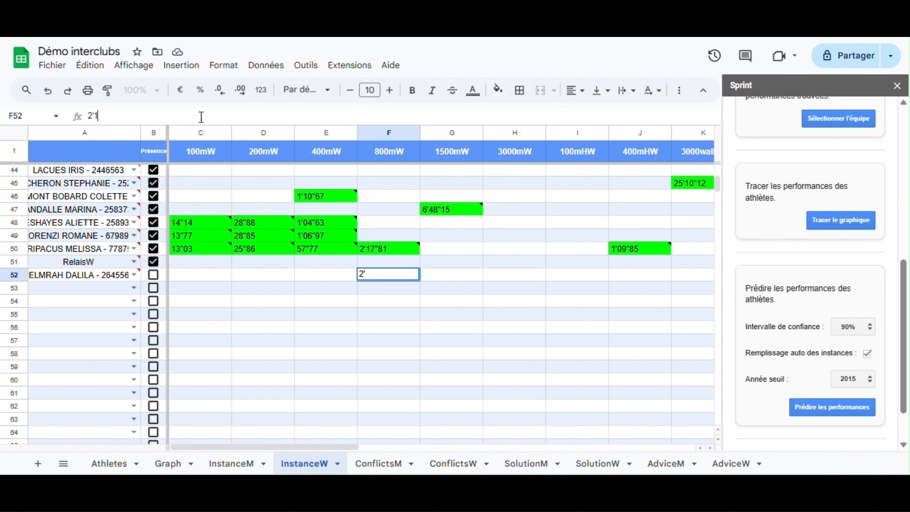
{"action": "type", "text": "4\"00"}
{"action": "key", "text": "Return"}
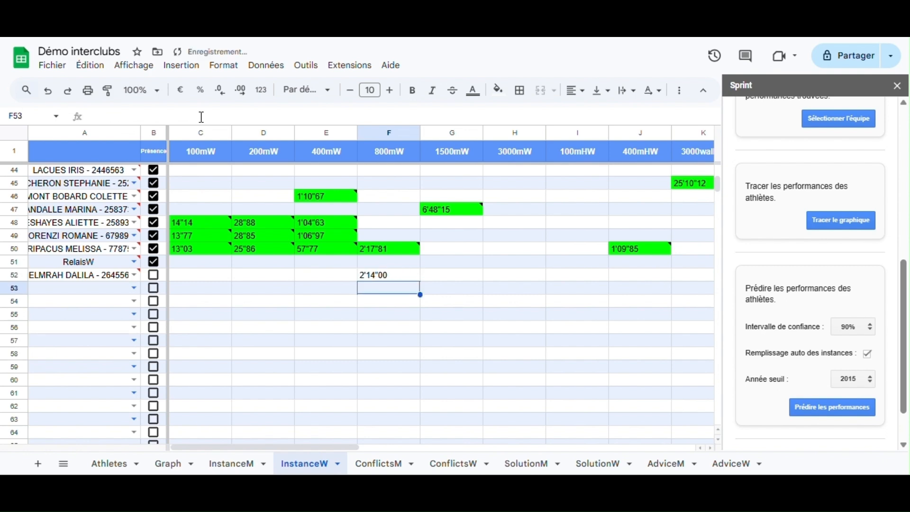
- Set the 200mW performance of the athlete in row 21 to 25"50
{"action": "scroll", "coordinate": [453, 325], "scroll_direction": "up", "scroll_amount": 5}
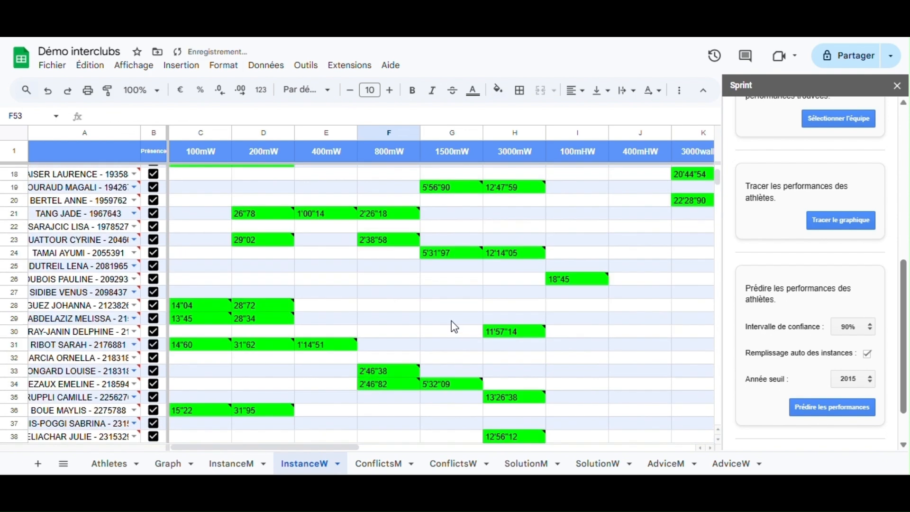
{"action": "left_click", "coordinate": [260, 211]}
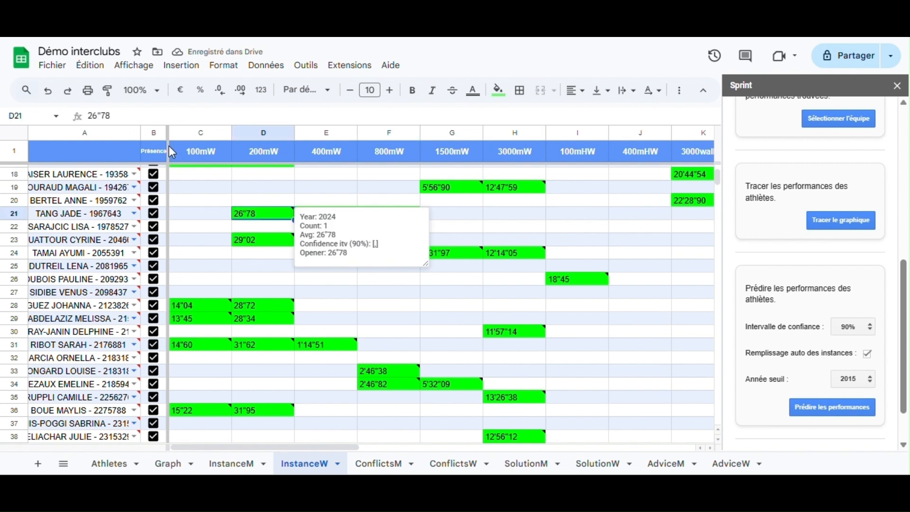
{"action": "left_click", "coordinate": [123, 112]}
{"action": "key", "text": "BackSpace"}
{"action": "key", "text": "BackSpace"}
{"action": "key", "text": "BackSpace"}
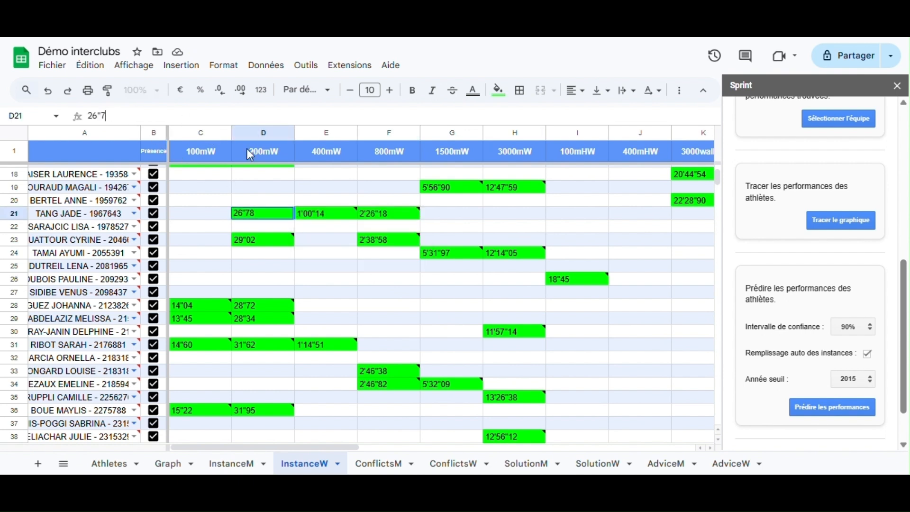
{"action": "key", "text": "BackSpace"}
{"action": "type", "text": "5\"50"}
{"action": "key", "text": "Return"}
{"action": "left_click", "coordinate": [344, 266]}
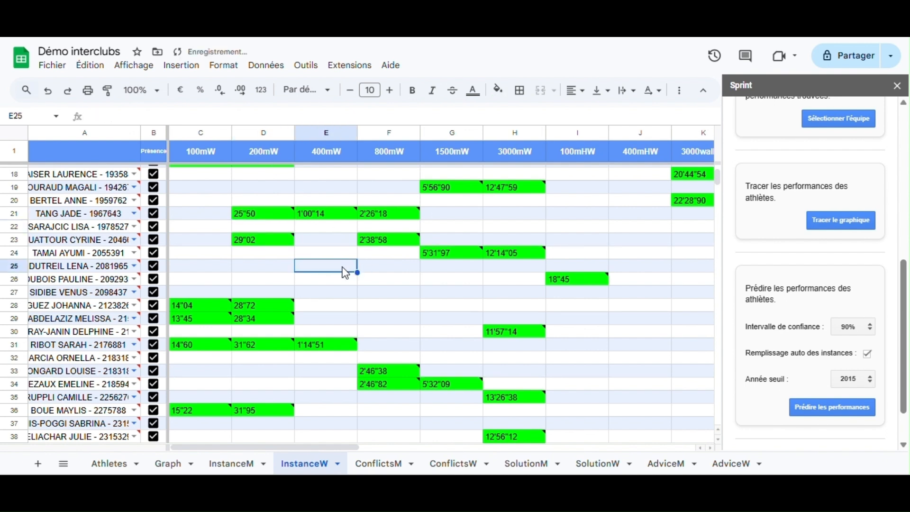
{"action": "left_click", "coordinate": [502, 229]}
- Remove the colouring from the autocompleted cells of InstanceM with Sprint's organisation tools and check that sheet
{"action": "scroll", "coordinate": [783, 168], "scroll_direction": "up", "scroll_amount": 8}
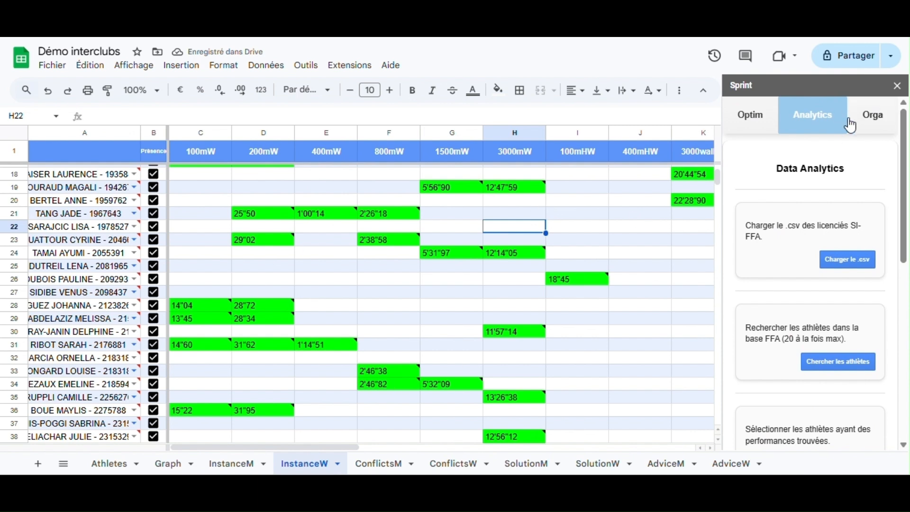
{"action": "left_click", "coordinate": [862, 132]}
{"action": "scroll", "coordinate": [841, 246], "scroll_direction": "down", "scroll_amount": 5}
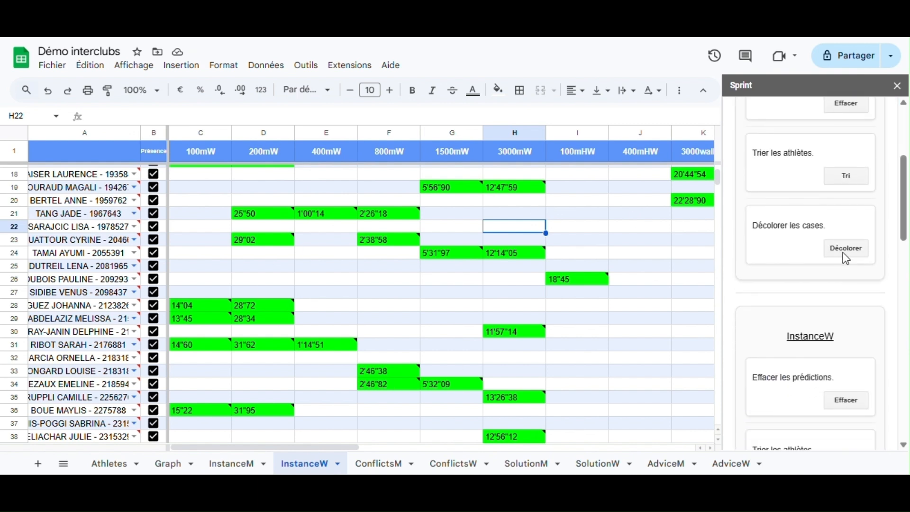
{"action": "left_click", "coordinate": [851, 239]}
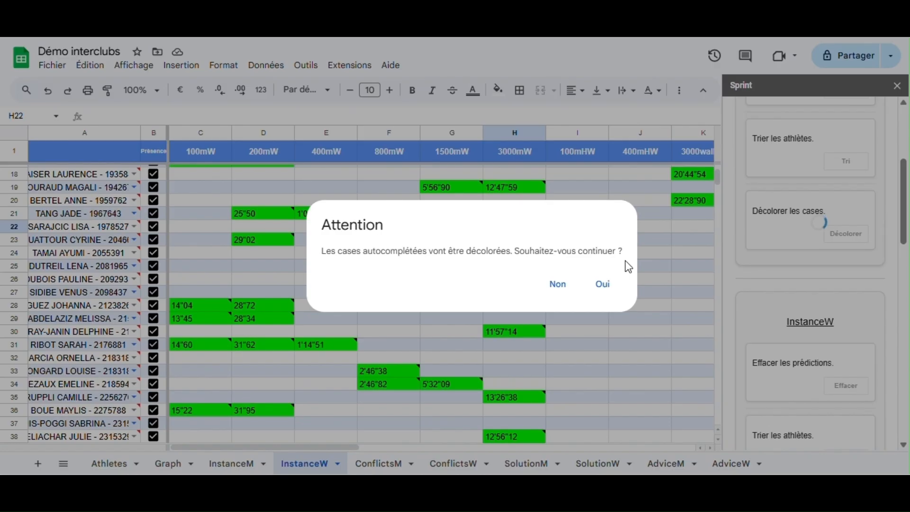
{"action": "left_click", "coordinate": [604, 284]}
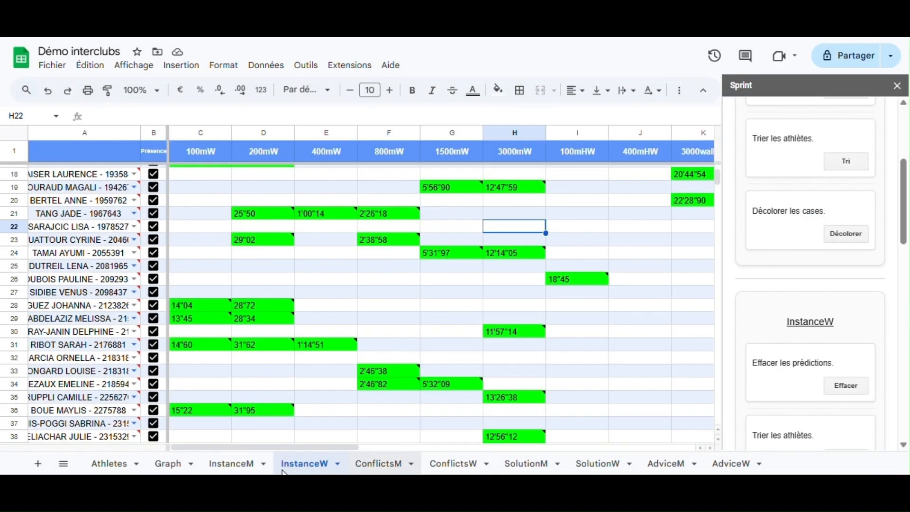
{"action": "left_click", "coordinate": [246, 461]}
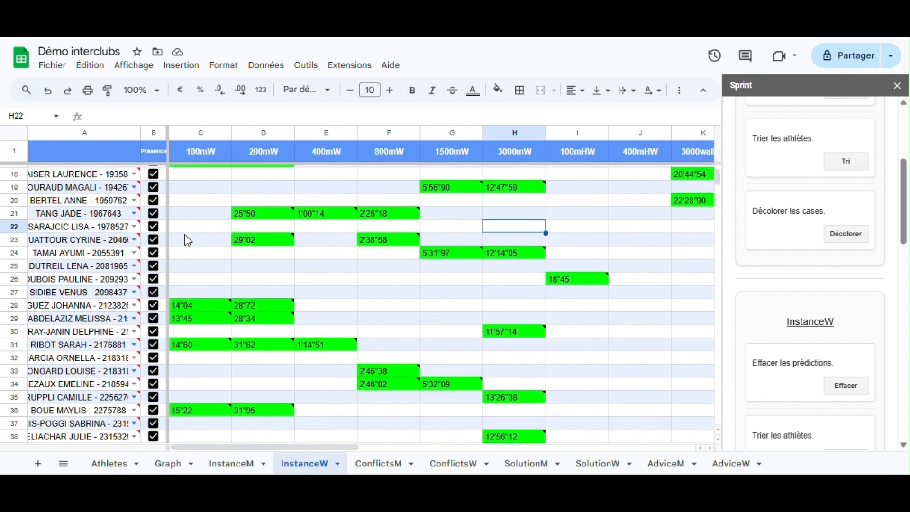
- Remove the colouring from the autocompleted cells of InstanceW and look over the sheet's rows and events
{"action": "scroll", "coordinate": [830, 345], "scroll_direction": "down", "scroll_amount": 1}
{"action": "scroll", "coordinate": [830, 350], "scroll_direction": "down", "scroll_amount": 2}
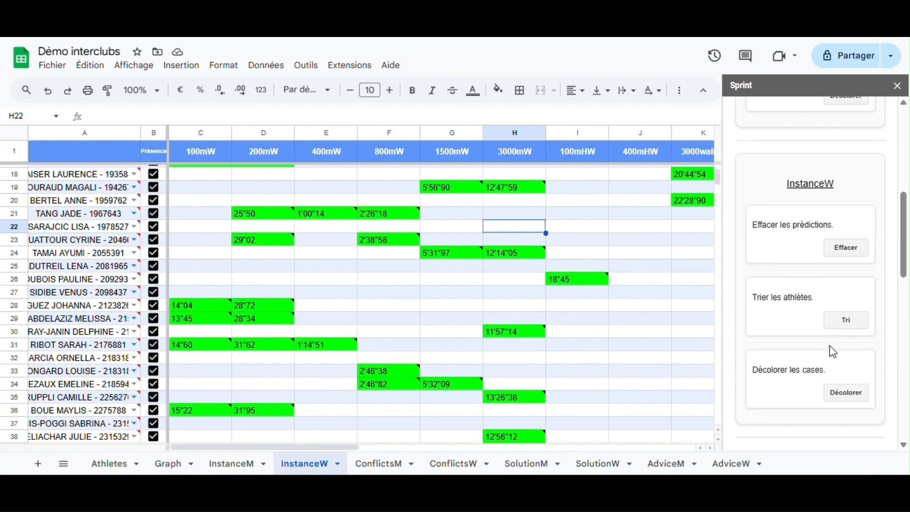
{"action": "left_click", "coordinate": [829, 390]}
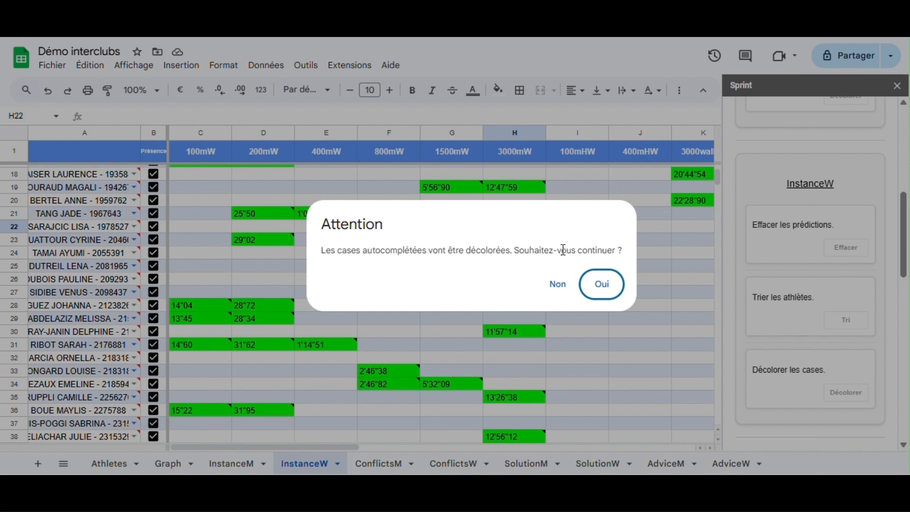
{"action": "key", "text": "Return"}
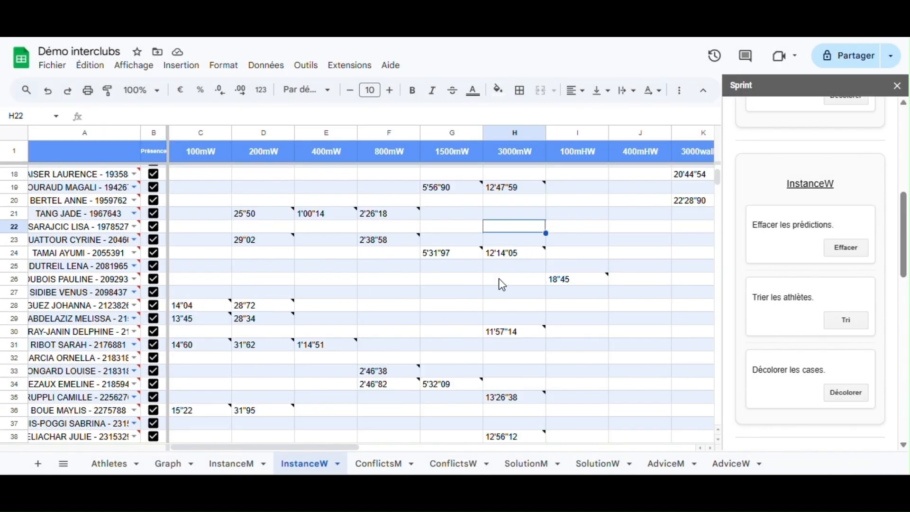
{"action": "scroll", "coordinate": [502, 284], "scroll_direction": "down", "scroll_amount": 5}
{"action": "scroll", "coordinate": [618, 331], "scroll_direction": "up", "scroll_amount": 10}
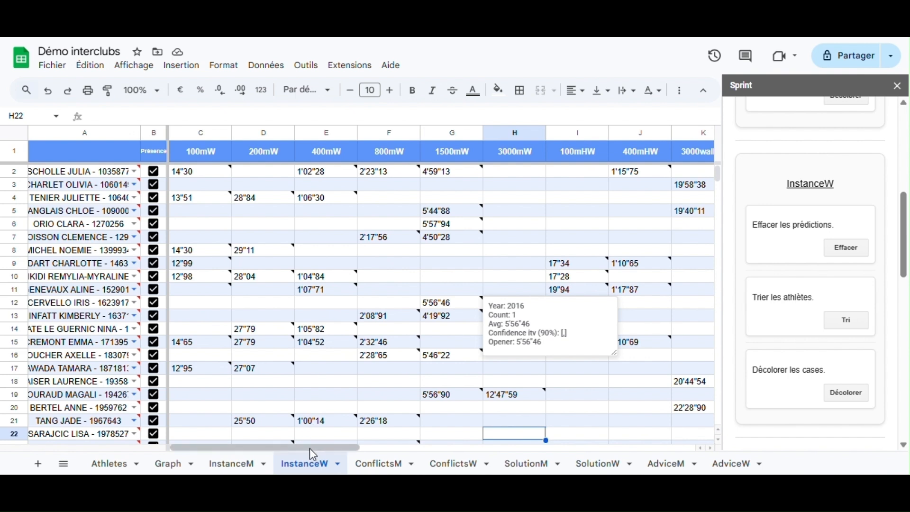
{"action": "left_click_drag", "start_coordinate": [311, 449], "coordinate": [435, 448]}
{"action": "scroll", "coordinate": [491, 449], "scroll_direction": "right", "scroll_amount": 3}
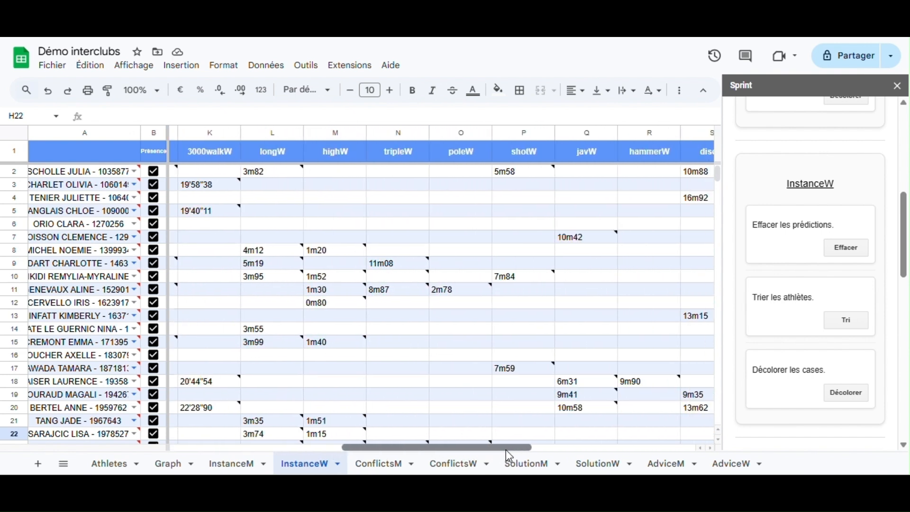
- Open the SolutionM sheet and show Sprint's optimisation options
{"action": "left_click", "coordinate": [531, 467]}
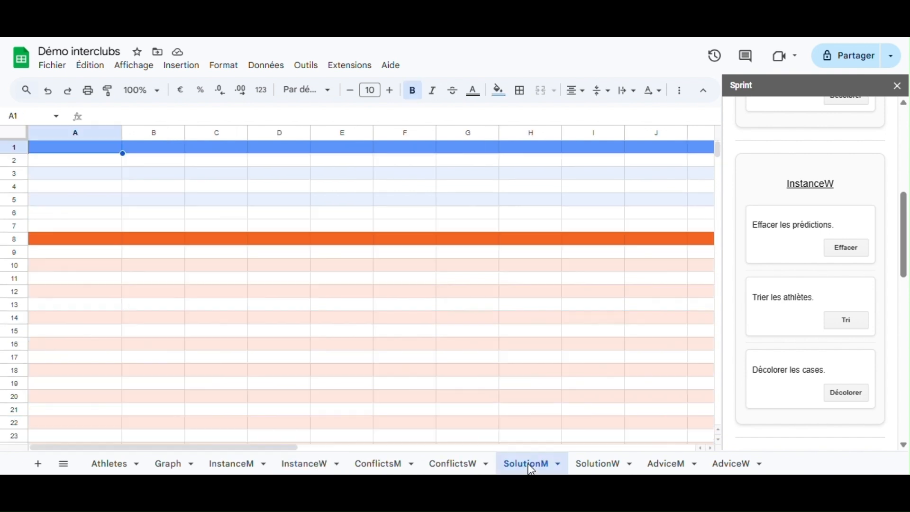
{"action": "scroll", "coordinate": [809, 260], "scroll_direction": "up", "scroll_amount": 5}
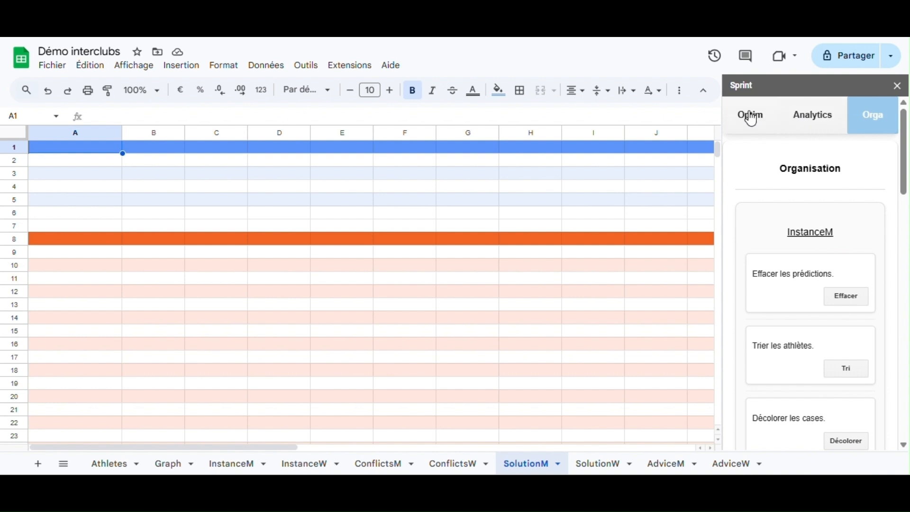
{"action": "left_click", "coordinate": [753, 119]}
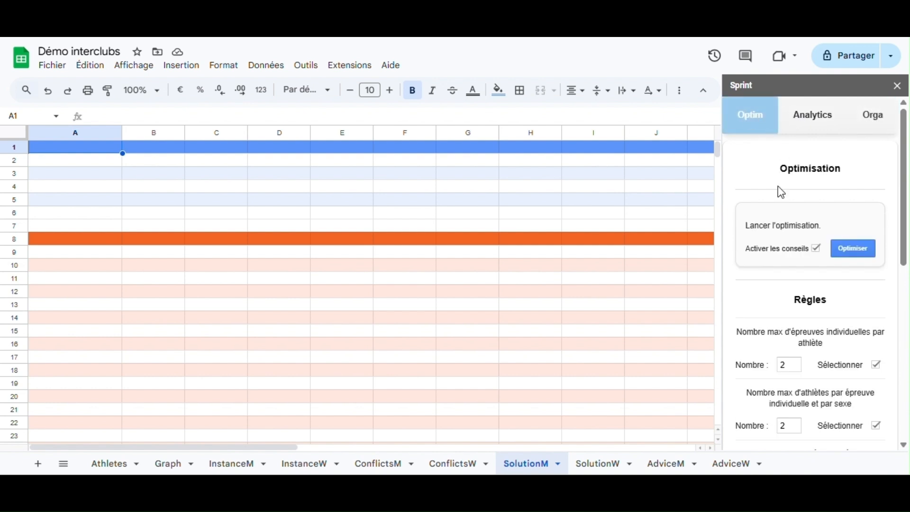
- Look through the optimisation launch option and the rules limiting events, athletes, transfers, races, jumps and throws
{"action": "left_click_drag", "start_coordinate": [747, 226], "coordinate": [819, 225]}
{"action": "left_click", "coordinate": [785, 237]}
{"action": "scroll", "coordinate": [783, 247], "scroll_direction": "down", "scroll_amount": 2}
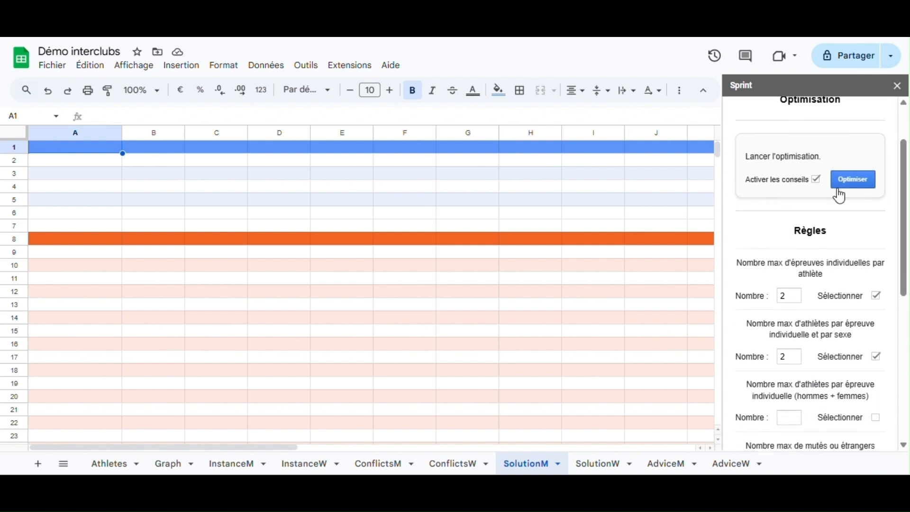
{"action": "scroll", "coordinate": [806, 229], "scroll_direction": "down", "scroll_amount": 2}
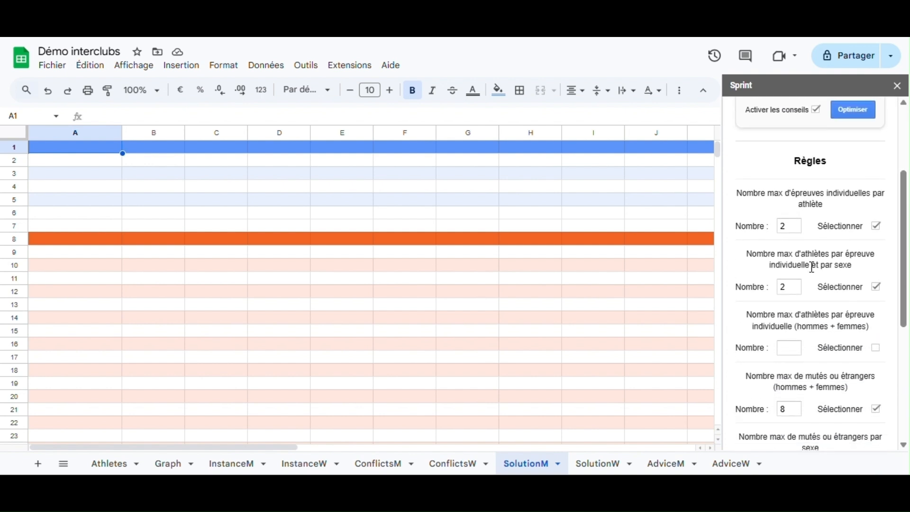
{"action": "scroll", "coordinate": [813, 265], "scroll_direction": "down", "scroll_amount": 3}
{"action": "scroll", "coordinate": [812, 268], "scroll_direction": "down", "scroll_amount": 3}
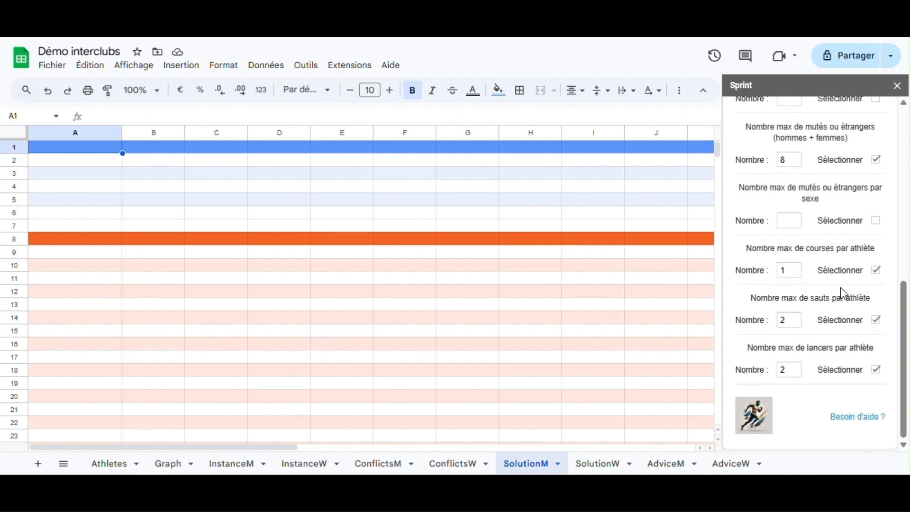
- Launch the team optimisation with advice enabled, applying the selected competition rules, and close the result dialog
{"action": "scroll", "coordinate": [853, 299], "scroll_direction": "up", "scroll_amount": 1}
{"action": "scroll", "coordinate": [869, 299], "scroll_direction": "up", "scroll_amount": 2}
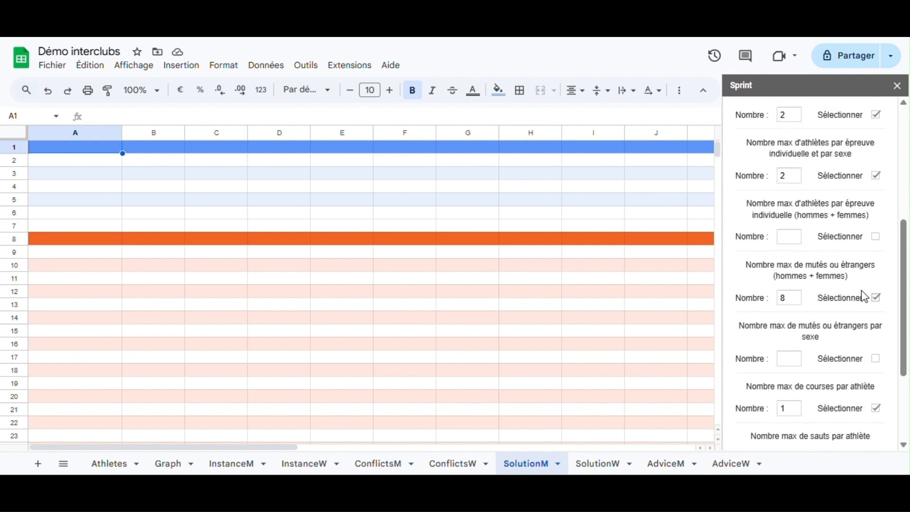
{"action": "scroll", "coordinate": [853, 266], "scroll_direction": "up", "scroll_amount": 2}
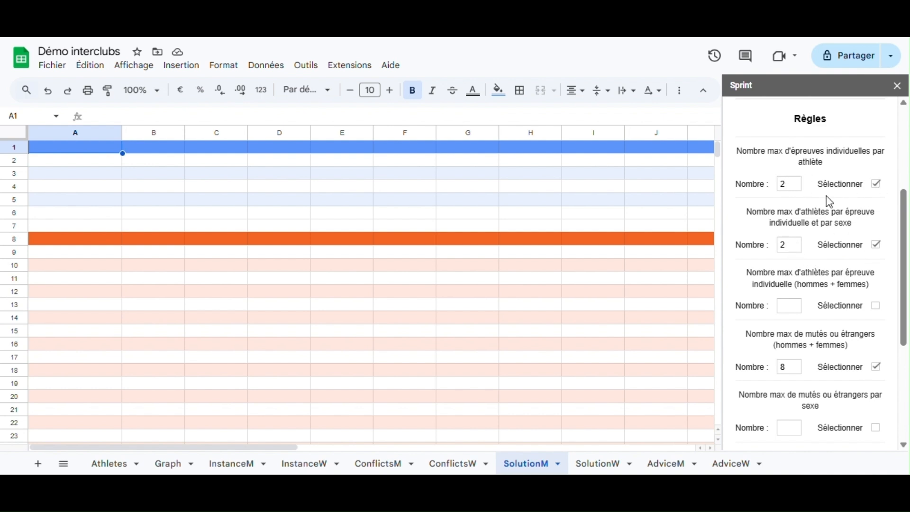
{"action": "scroll", "coordinate": [856, 228], "scroll_direction": "up", "scroll_amount": 4}
{"action": "left_click", "coordinate": [849, 253]}
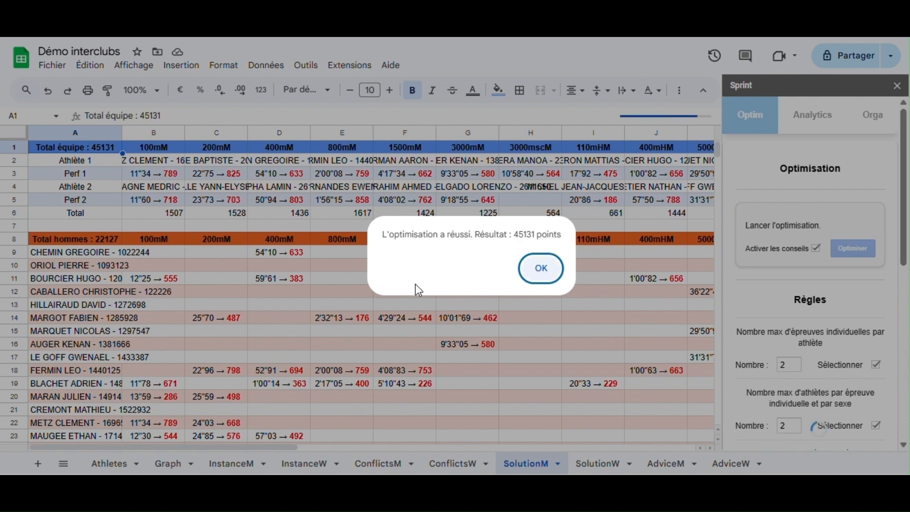
{"action": "key", "text": "Return"}
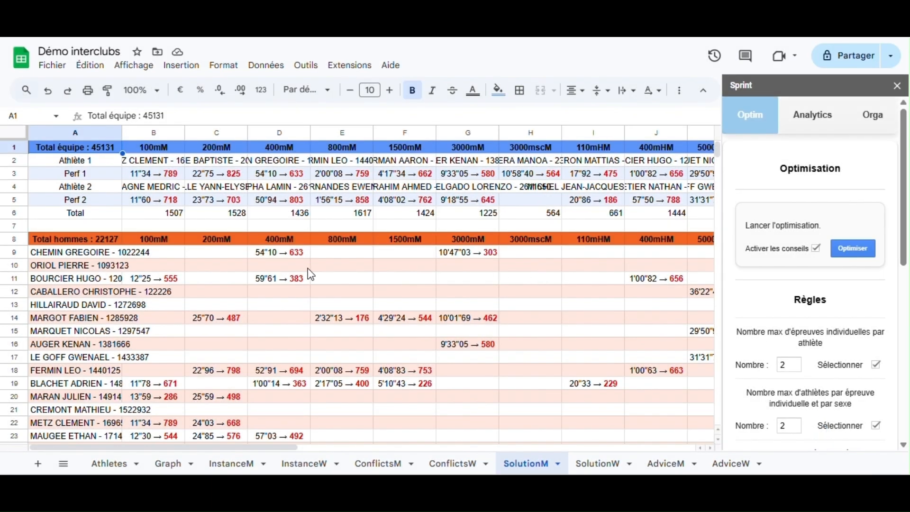
- Check the men's total, the event headers and the two athletes selected for the 100 m with their performances and combined points
{"action": "left_click", "coordinate": [81, 240]}
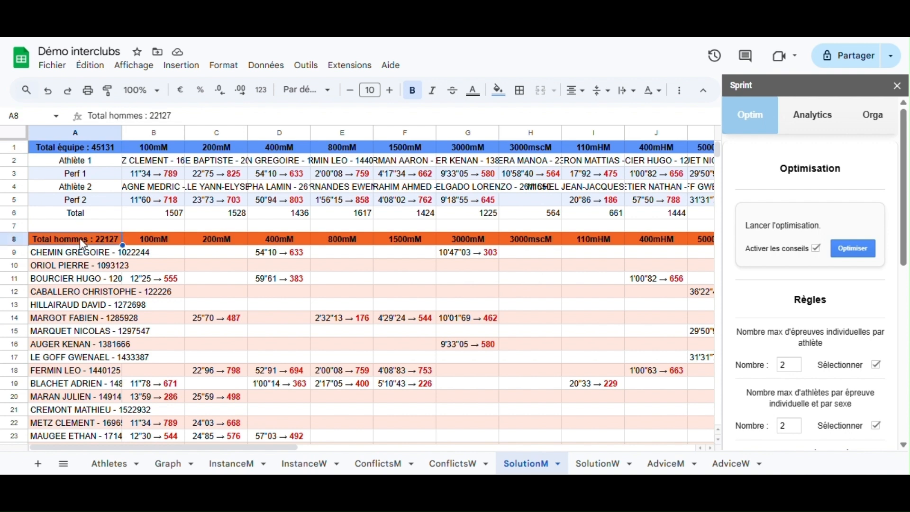
{"action": "left_click", "coordinate": [225, 258]}
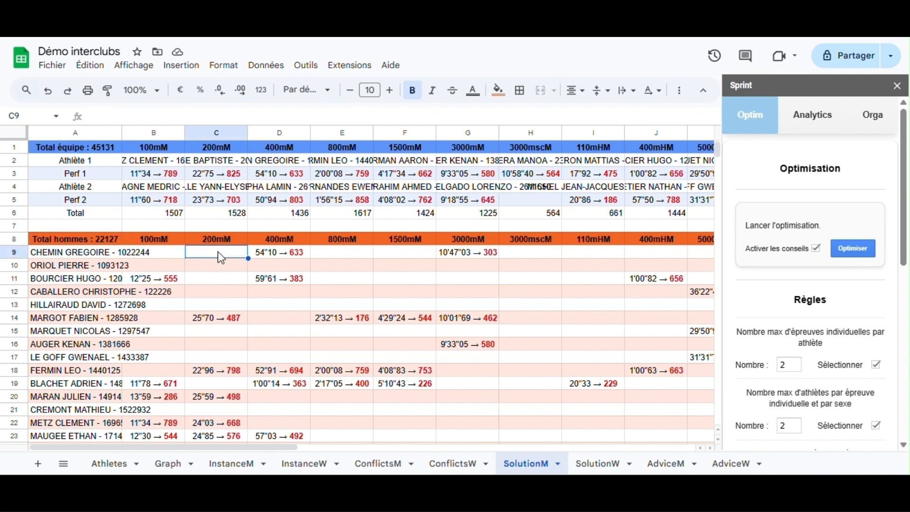
{"action": "left_click", "coordinate": [141, 145]}
{"action": "left_click", "coordinate": [480, 147], "text": "shift"}
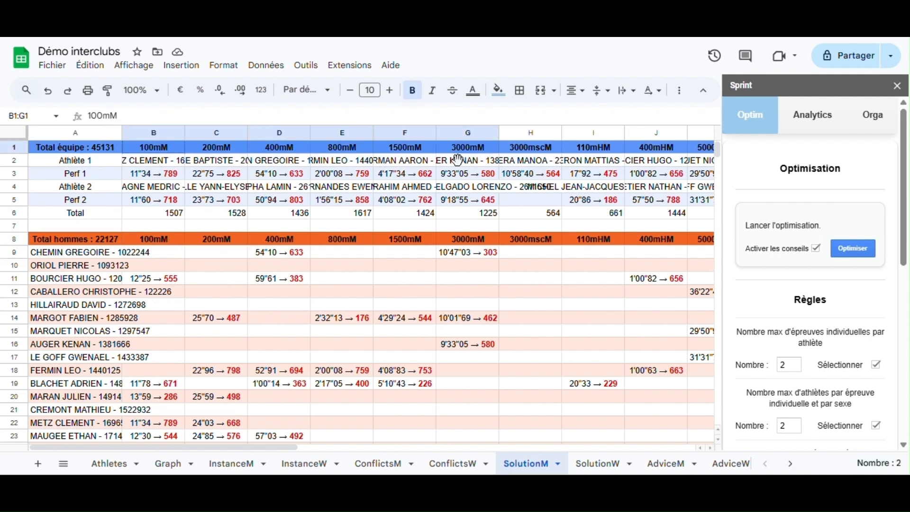
{"action": "left_click", "coordinate": [401, 179]}
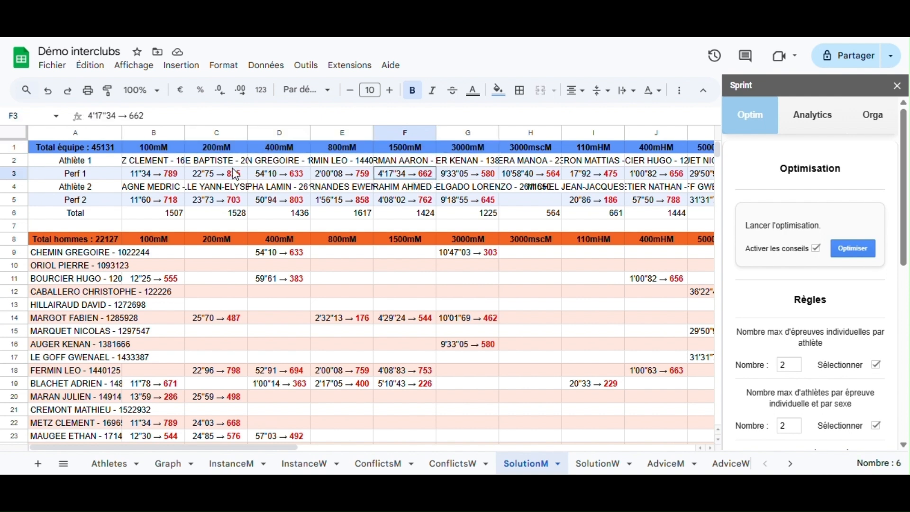
{"action": "left_click", "coordinate": [163, 168]}
{"action": "left_click", "coordinate": [166, 187]}
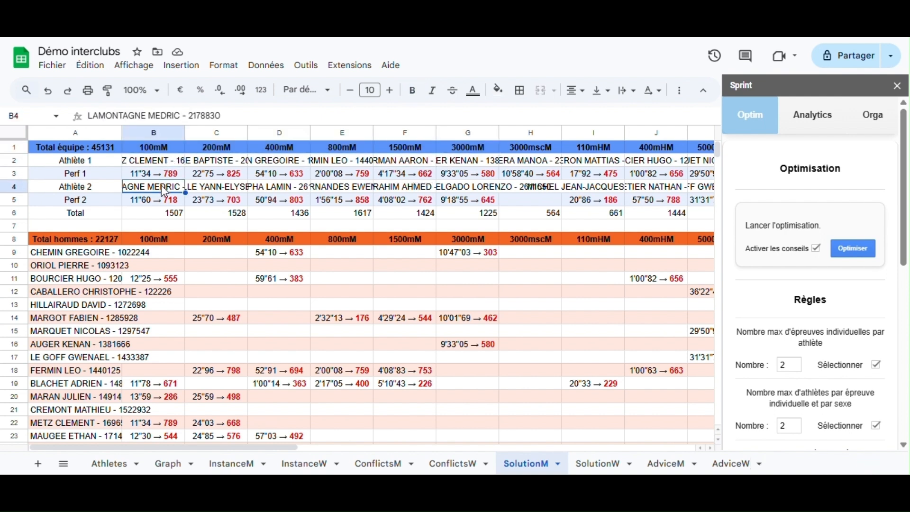
{"action": "left_click", "coordinate": [166, 199]}
{"action": "left_click", "coordinate": [169, 175]}
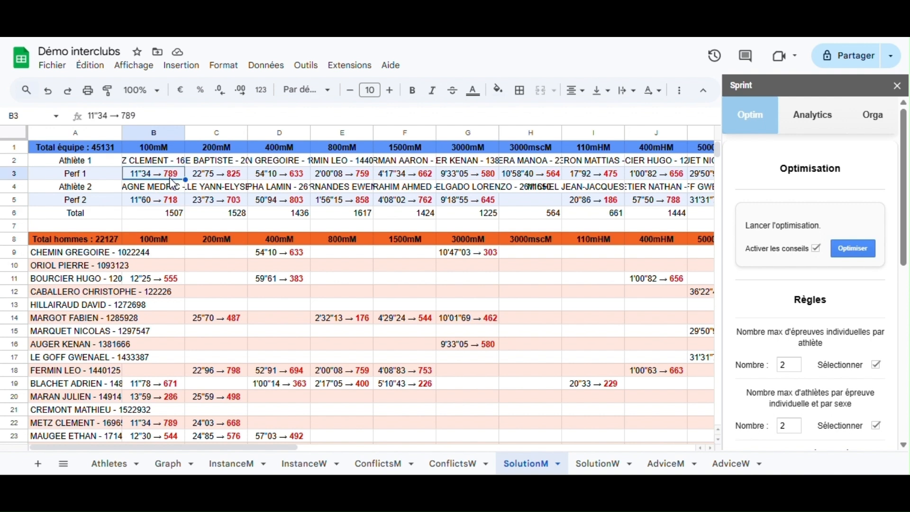
{"action": "left_click", "coordinate": [170, 212]}
- Check the two athletes selected for the men's 200 m and their performances
{"action": "left_click", "coordinate": [227, 152]}
{"action": "left_click", "coordinate": [228, 161]}
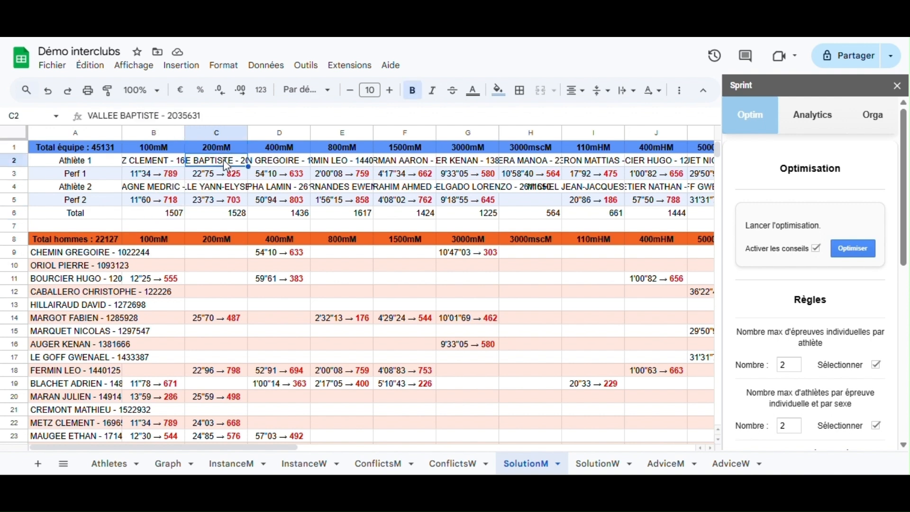
{"action": "left_click", "coordinate": [228, 174]}
{"action": "left_click", "coordinate": [228, 191]}
{"action": "left_click_drag", "start_coordinate": [228, 191], "coordinate": [227, 207]}
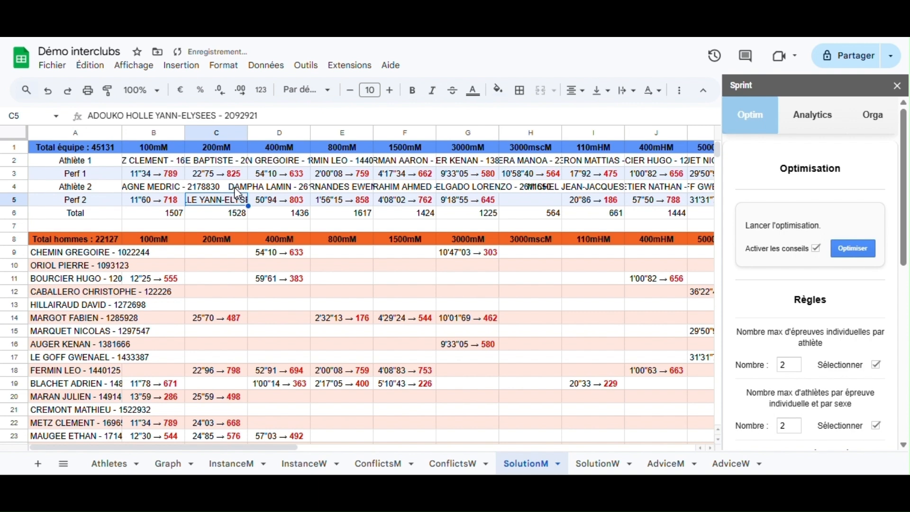
{"action": "left_click", "coordinate": [243, 226]}
- Look through the men's individual performances and points by event, from the sprints to the jumps, throws and relays
{"action": "scroll", "coordinate": [305, 214], "scroll_direction": "down", "scroll_amount": 4}
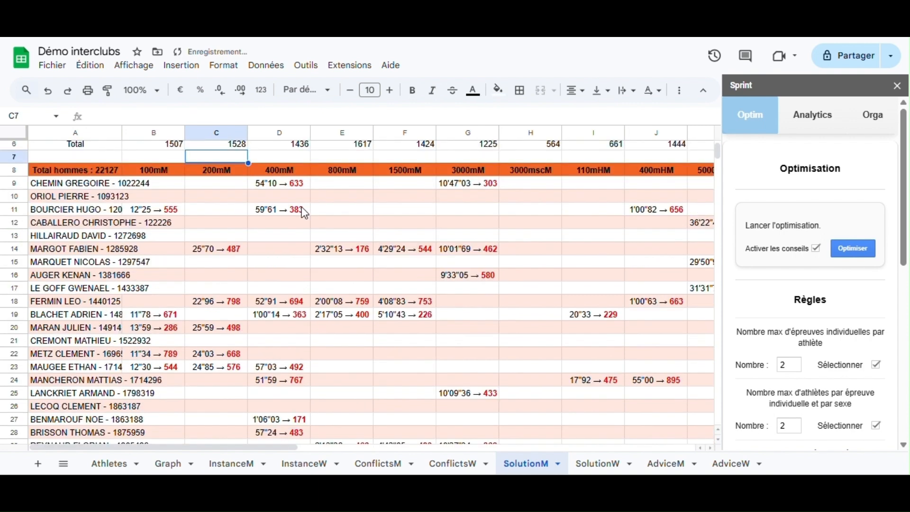
{"action": "scroll", "coordinate": [304, 213], "scroll_direction": "down", "scroll_amount": 9}
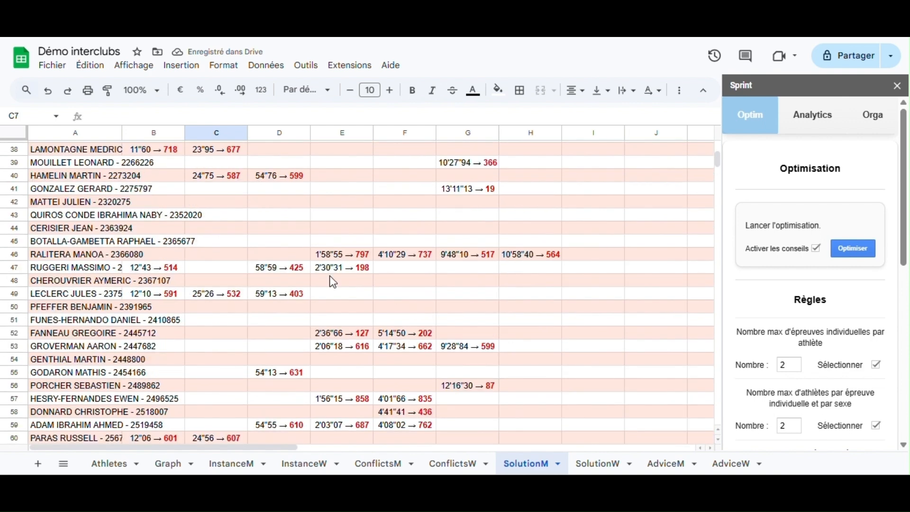
{"action": "left_click_drag", "start_coordinate": [263, 447], "coordinate": [540, 440]}
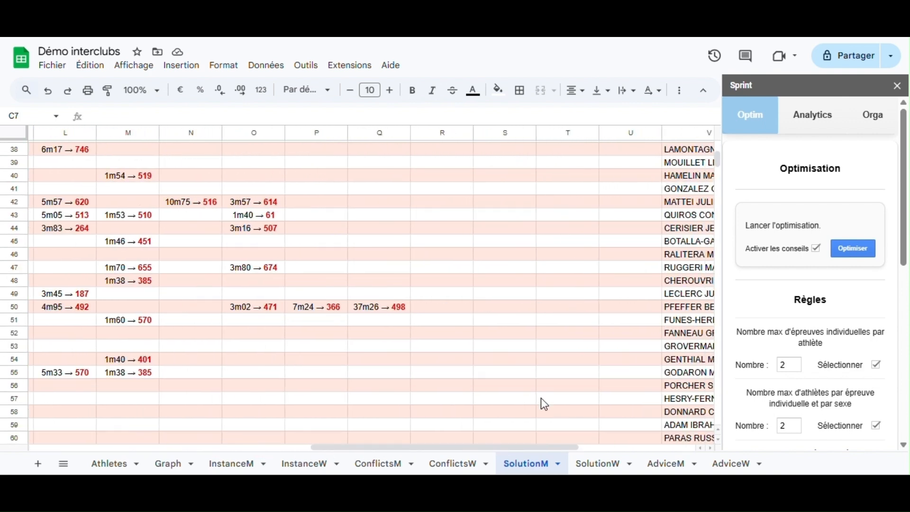
{"action": "scroll", "coordinate": [536, 403], "scroll_direction": "up", "scroll_amount": 9}
{"action": "scroll", "coordinate": [522, 402], "scroll_direction": "up", "scroll_amount": 4}
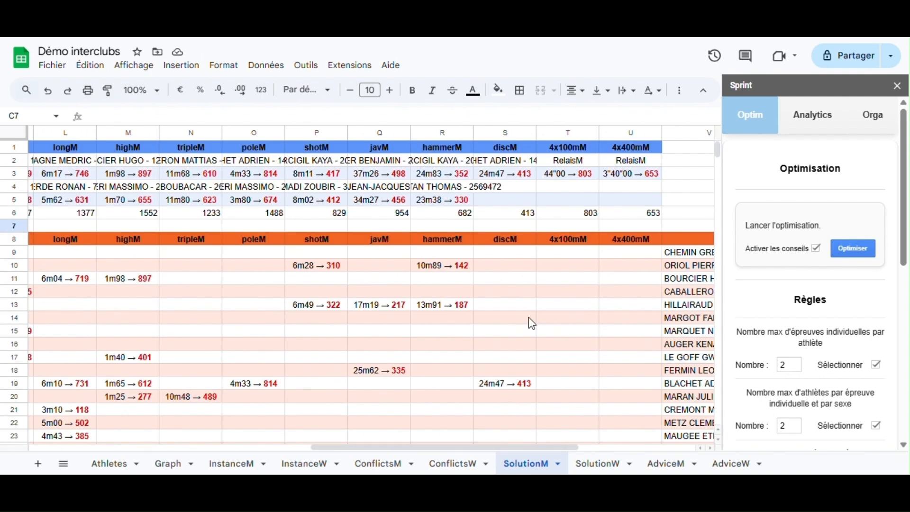
- Review the list in columns V to Z that gives each male athlete's assigned events and performances
{"action": "left_click_drag", "start_coordinate": [441, 445], "coordinate": [603, 442]}
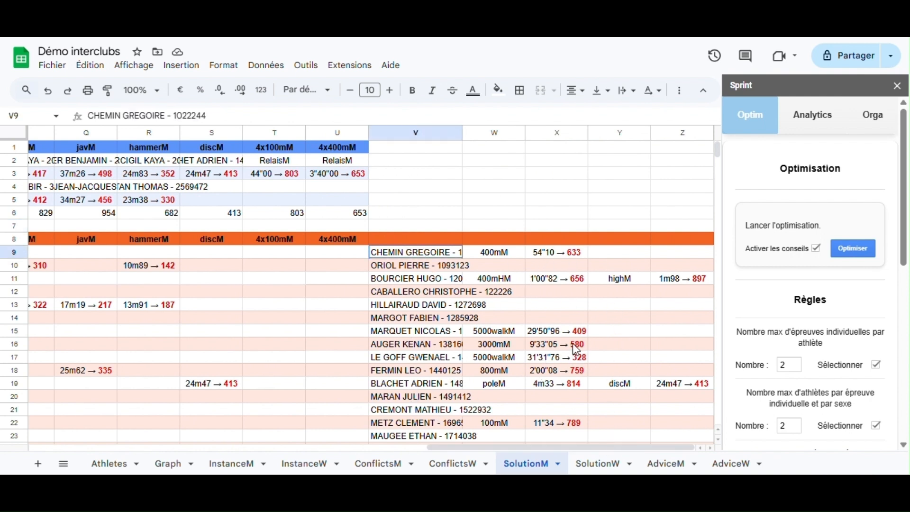
{"action": "left_click", "coordinate": [499, 253]}
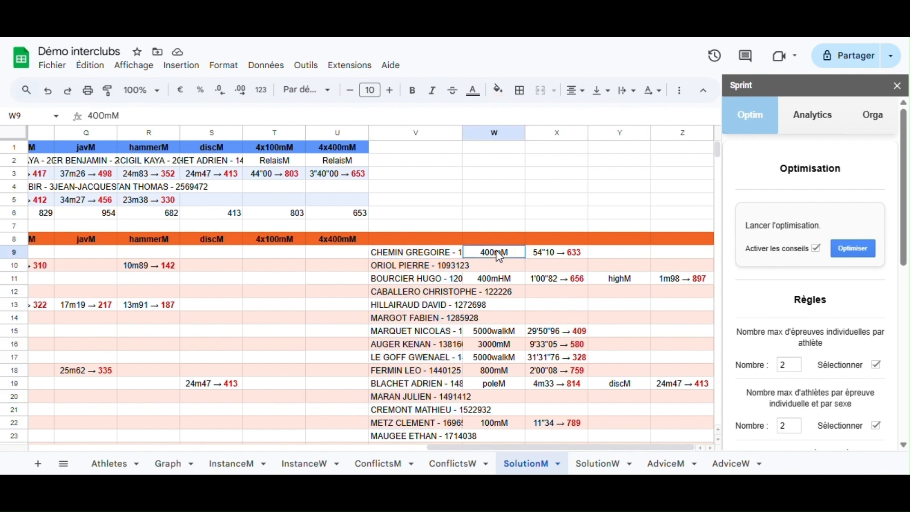
{"action": "left_click", "coordinate": [502, 277]}
{"action": "left_click", "coordinate": [635, 283]}
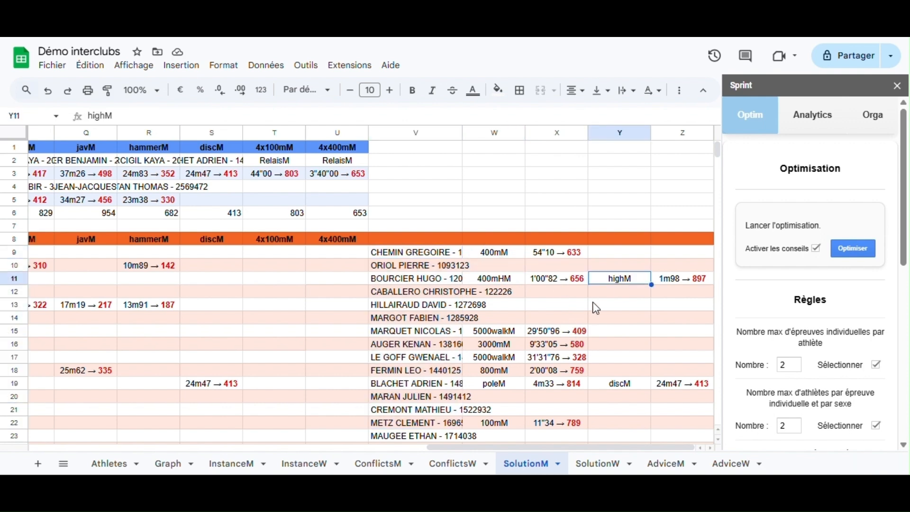
{"action": "left_click", "coordinate": [491, 334]}
{"action": "left_click", "coordinate": [494, 346]}
{"action": "scroll", "coordinate": [590, 332], "scroll_direction": "down", "scroll_amount": 10}
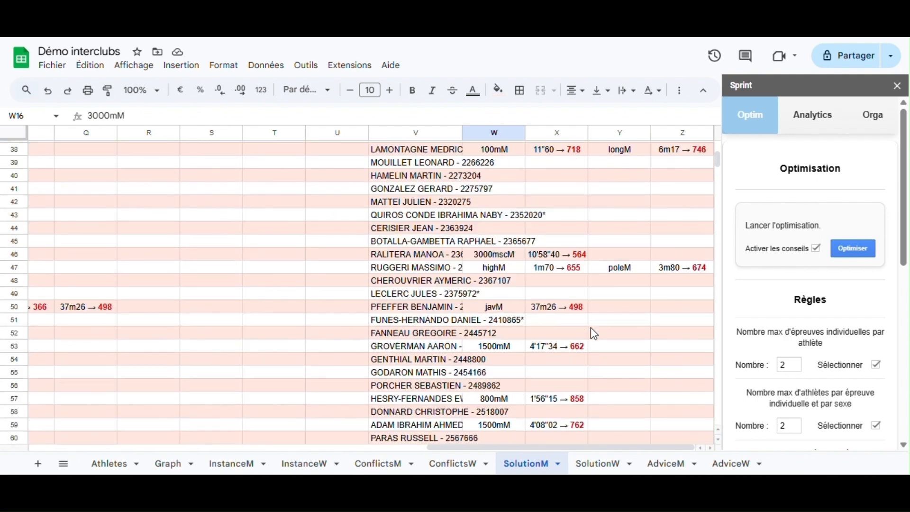
{"action": "scroll", "coordinate": [593, 332], "scroll_direction": "down", "scroll_amount": 8}
{"action": "scroll", "coordinate": [594, 329], "scroll_direction": "up", "scroll_amount": 10}
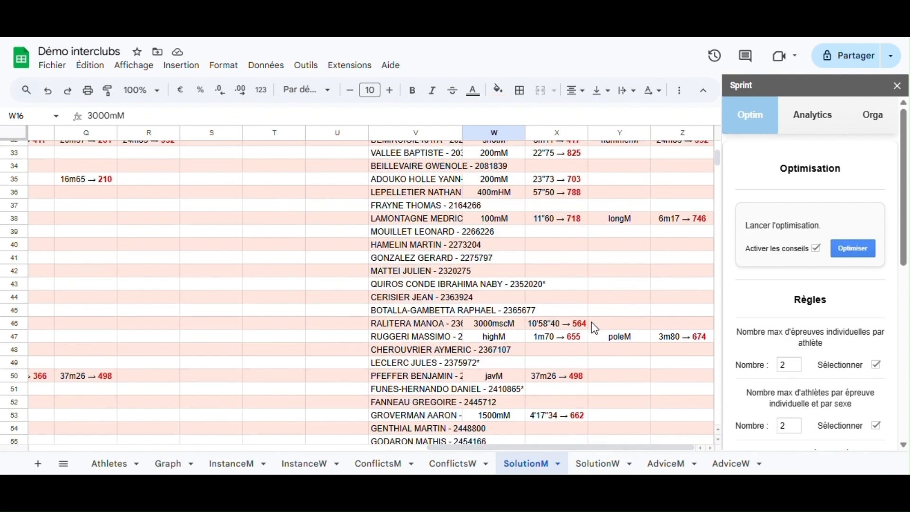
{"action": "scroll", "coordinate": [595, 329], "scroll_direction": "up", "scroll_amount": 10}
- Open the SolutionW sheet and check the athletes and performances selected for the women's 100 m, 200 m and 400 m
{"action": "left_click_drag", "start_coordinate": [427, 448], "coordinate": [124, 407]}
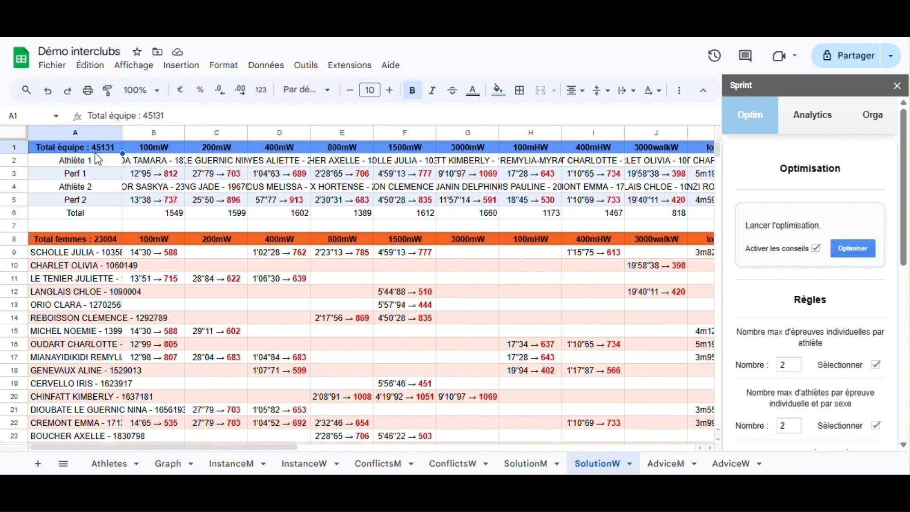
{"action": "left_click", "coordinate": [160, 166]}
{"action": "left_click", "coordinate": [162, 187]}
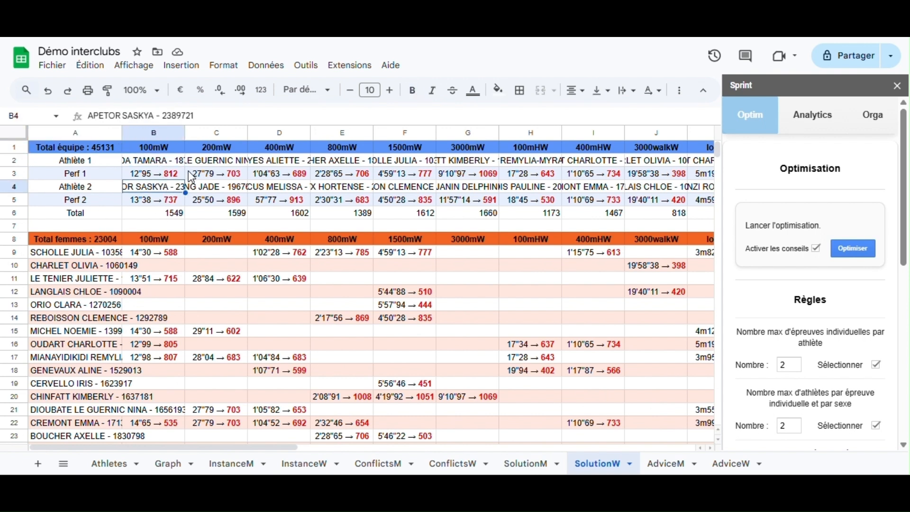
{"action": "left_click", "coordinate": [170, 175]}
{"action": "left_click", "coordinate": [165, 199]}
{"action": "left_click", "coordinate": [196, 162]}
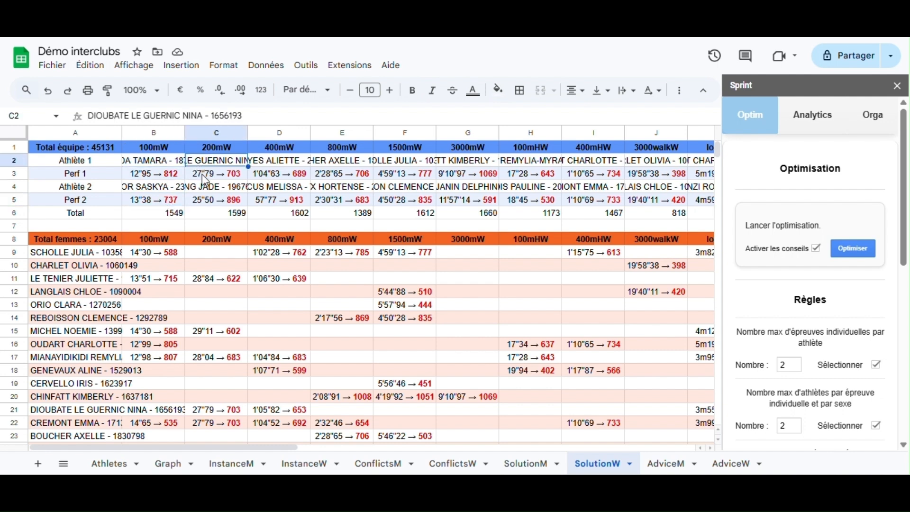
{"action": "left_click", "coordinate": [209, 187]}
{"action": "left_click", "coordinate": [212, 199]}
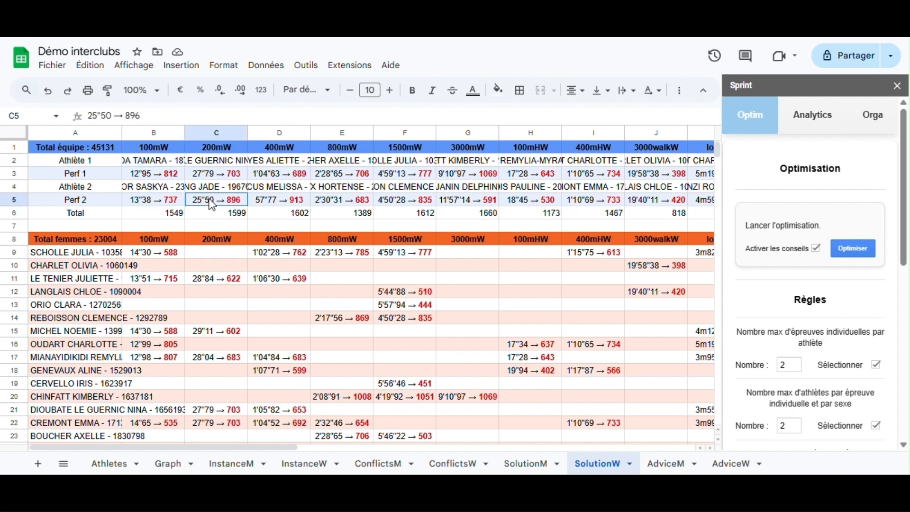
{"action": "left_click", "coordinate": [209, 175]}
{"action": "left_click", "coordinate": [277, 159]}
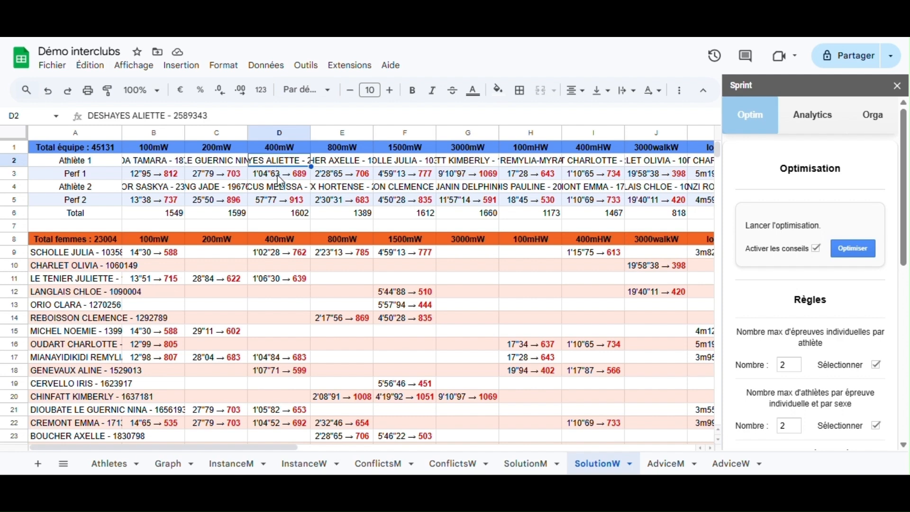
{"action": "left_click", "coordinate": [281, 187]}
- Mark the first athletes as absent in InstanceW and InstanceM, and rerun the optimisation with advice enabled
{"action": "left_click", "coordinate": [311, 464]}
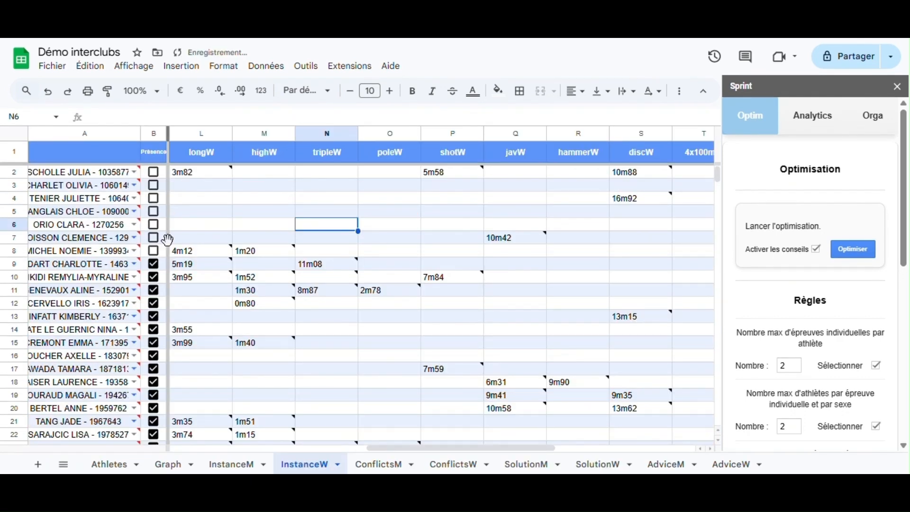
{"action": "left_click", "coordinate": [225, 460]}
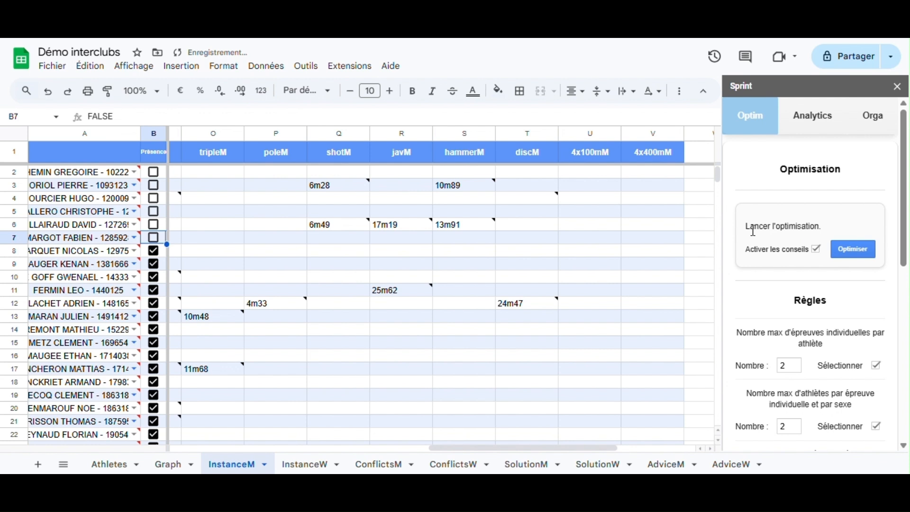
{"action": "left_click", "coordinate": [853, 249]}
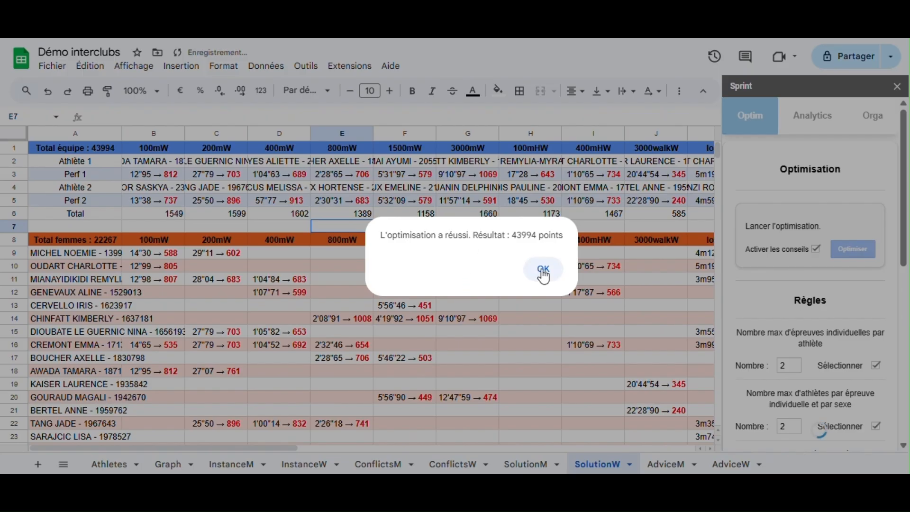
{"action": "left_click", "coordinate": [544, 271]}
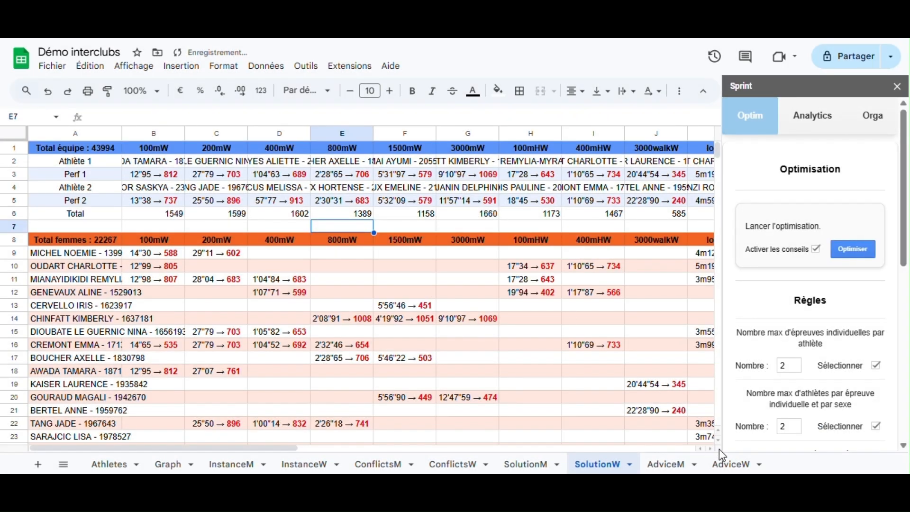
- Open the AdviceM sheet and examine the potential points gains by event, including the note on the 400mHM gain at 600 pts
{"action": "left_click", "coordinate": [680, 467]}
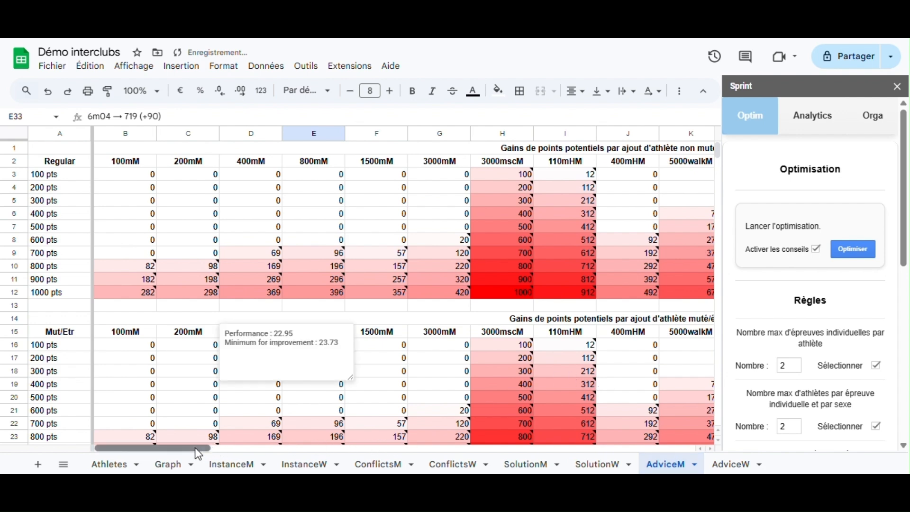
{"action": "left_click_drag", "start_coordinate": [195, 448], "coordinate": [247, 449]}
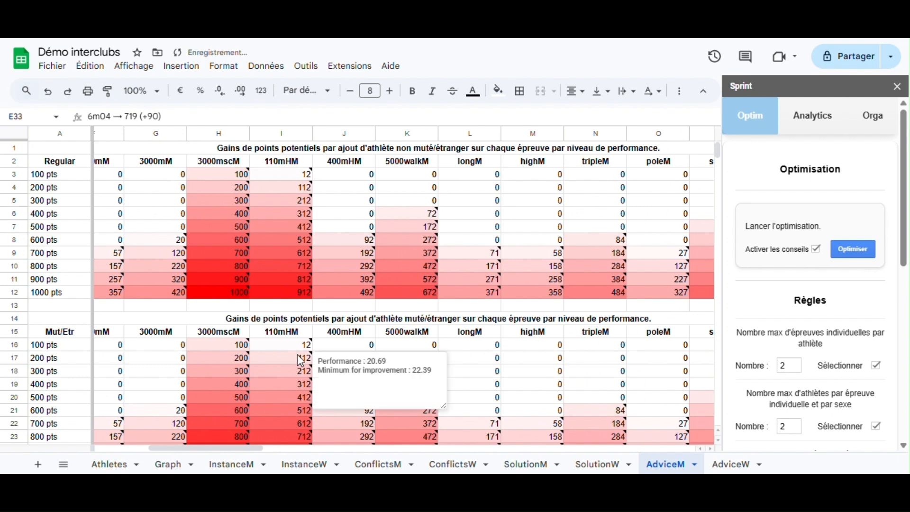
{"action": "left_click", "coordinate": [355, 164]}
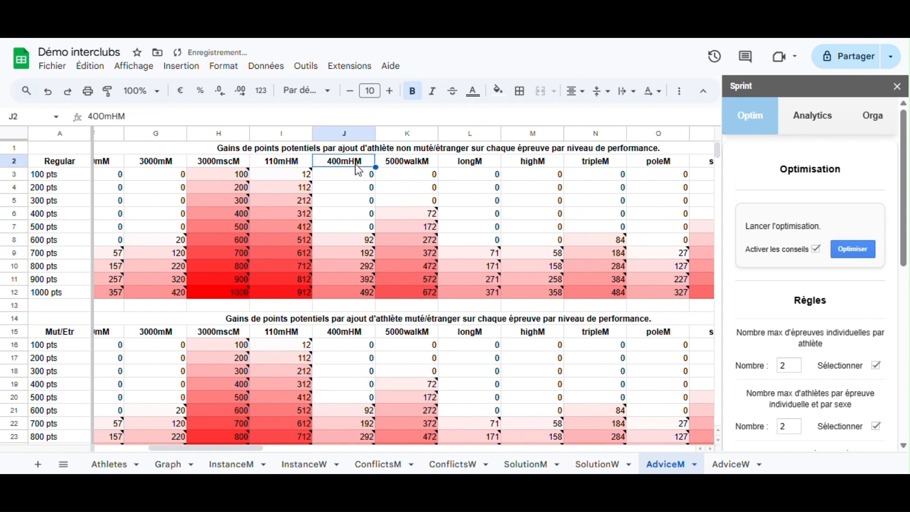
{"action": "mouse_move", "coordinate": [358, 241]}
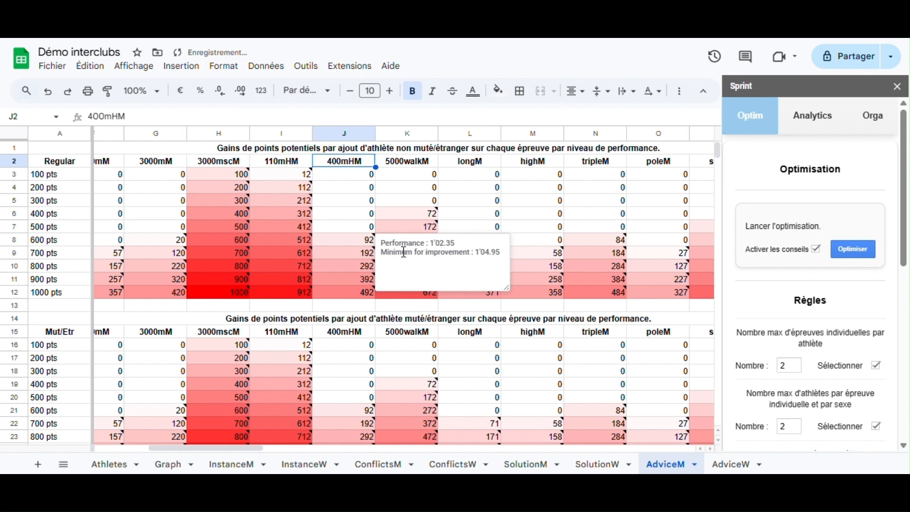
{"action": "triple_click", "coordinate": [488, 252]}
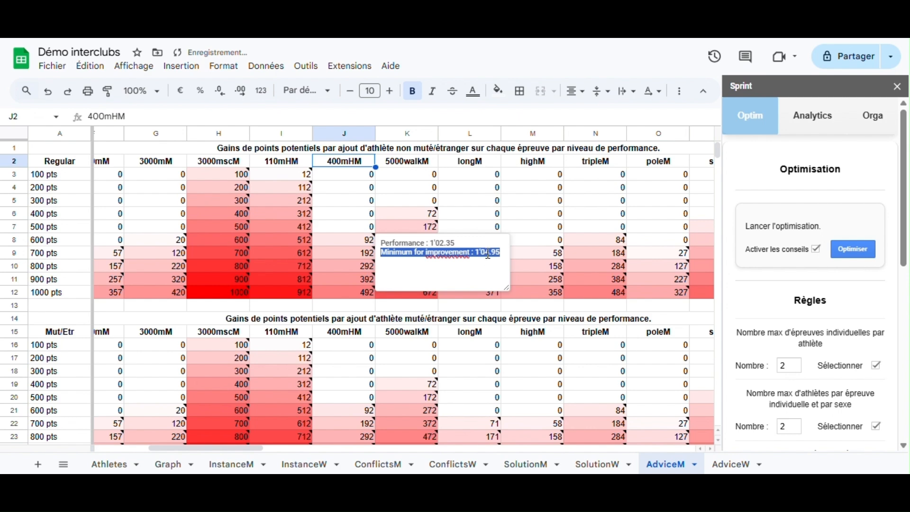
- Examine the AdviceM table of potential points gains from adding a transferred or foreign athlete
{"action": "left_click", "coordinate": [455, 192]}
{"action": "scroll", "coordinate": [344, 222], "scroll_direction": "down", "scroll_amount": 2}
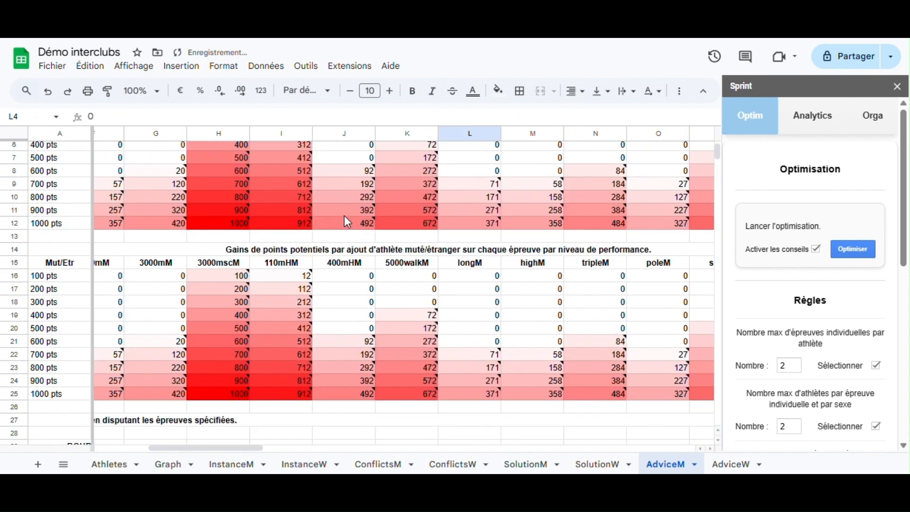
{"action": "left_click", "coordinate": [48, 261]}
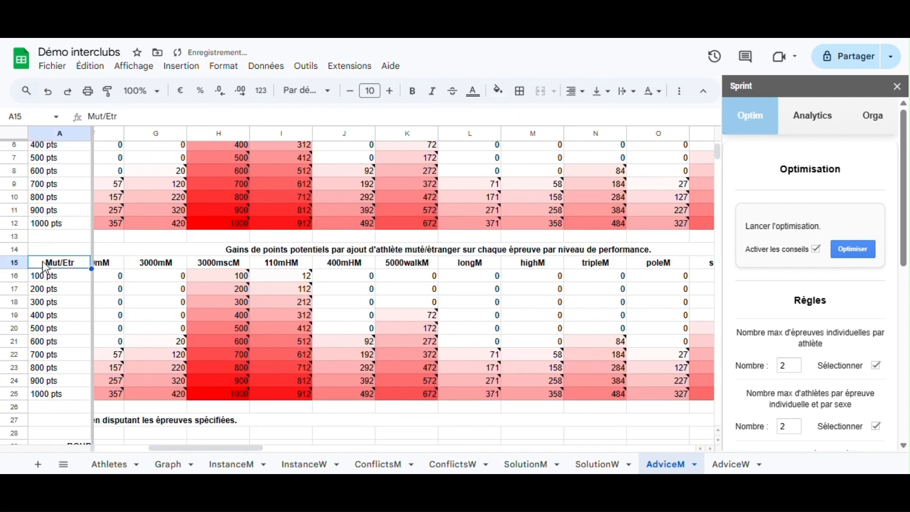
{"action": "left_click", "coordinate": [158, 293]}
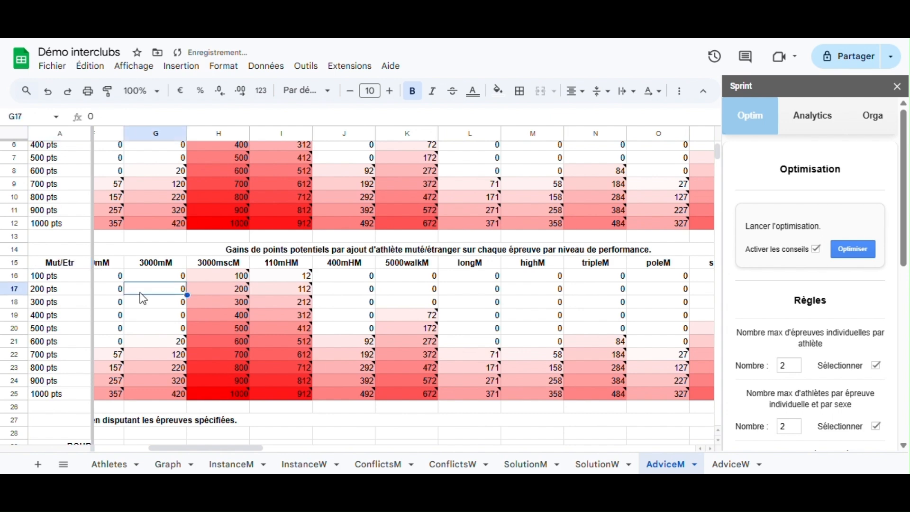
- Review the AdviceM list of male athletes who could earn more points, checking their suggested events and total gains
{"action": "scroll", "coordinate": [207, 309], "scroll_direction": "down", "scroll_amount": 4}
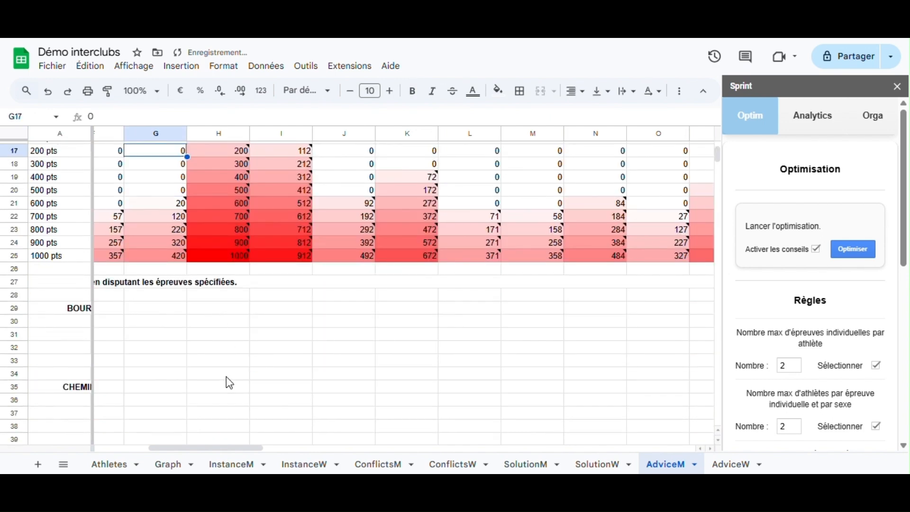
{"action": "left_click", "coordinate": [220, 442]}
{"action": "left_click_drag", "start_coordinate": [211, 455], "coordinate": [125, 445]}
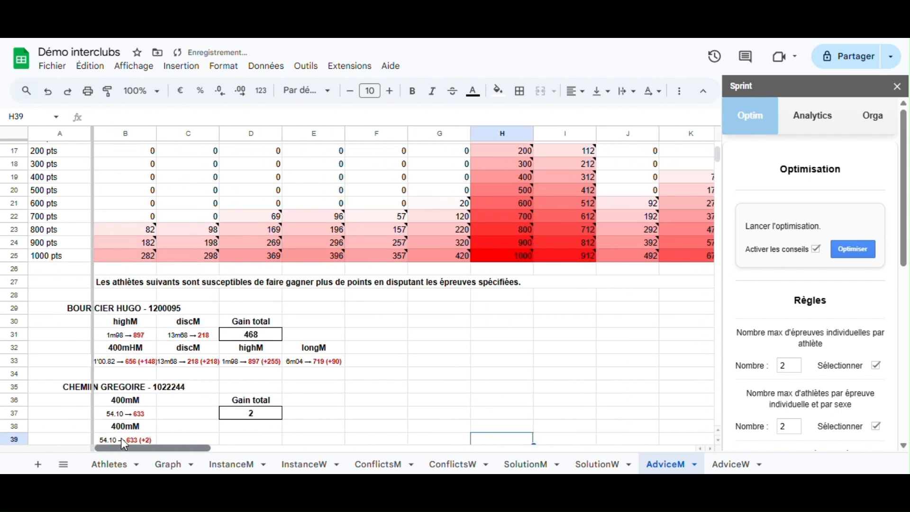
{"action": "left_click", "coordinate": [117, 284]}
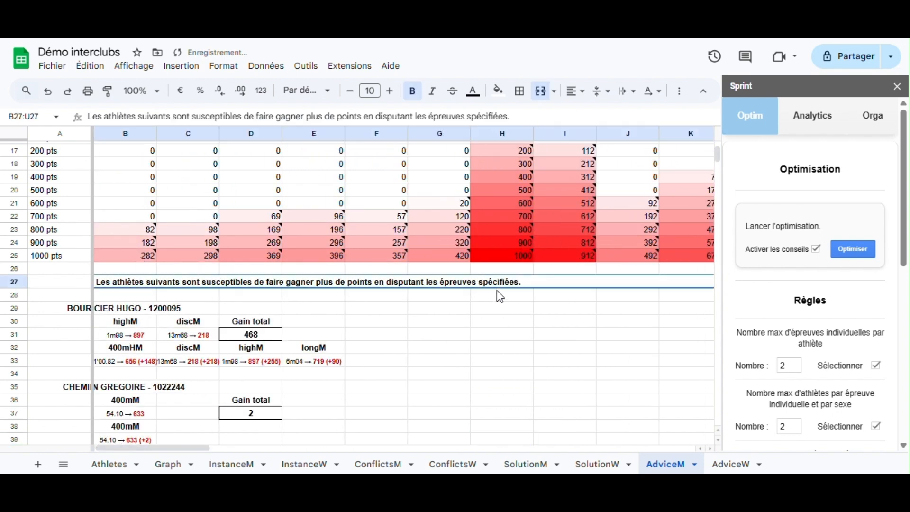
{"action": "left_click", "coordinate": [119, 311]}
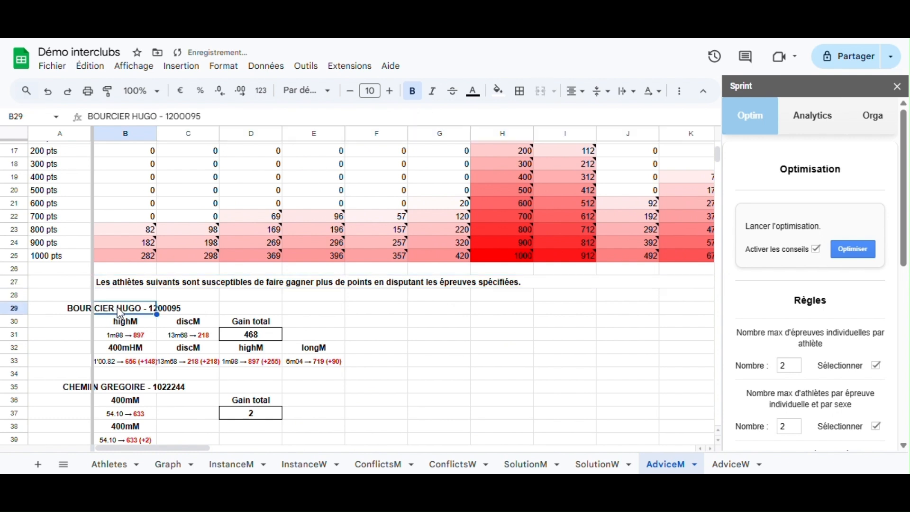
{"action": "left_click", "coordinate": [128, 323]}
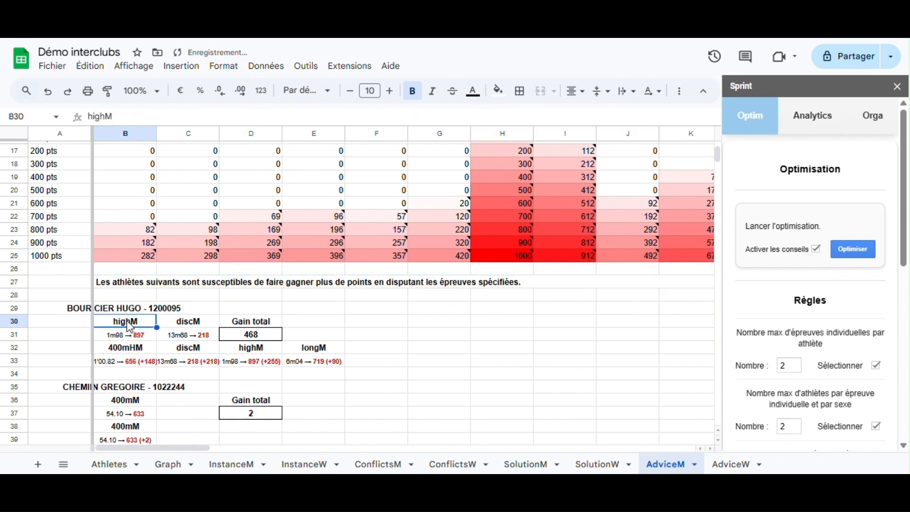
{"action": "left_click", "coordinate": [185, 323]}
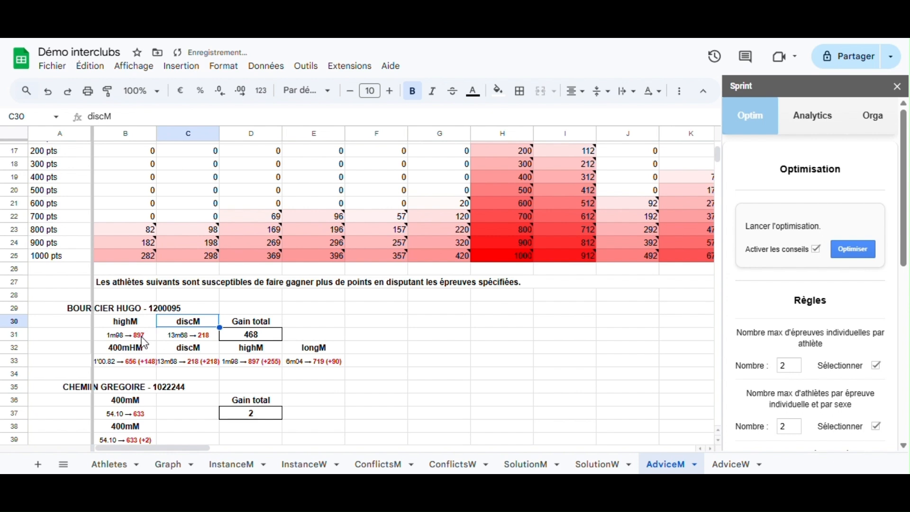
{"action": "left_click", "coordinate": [258, 338]}
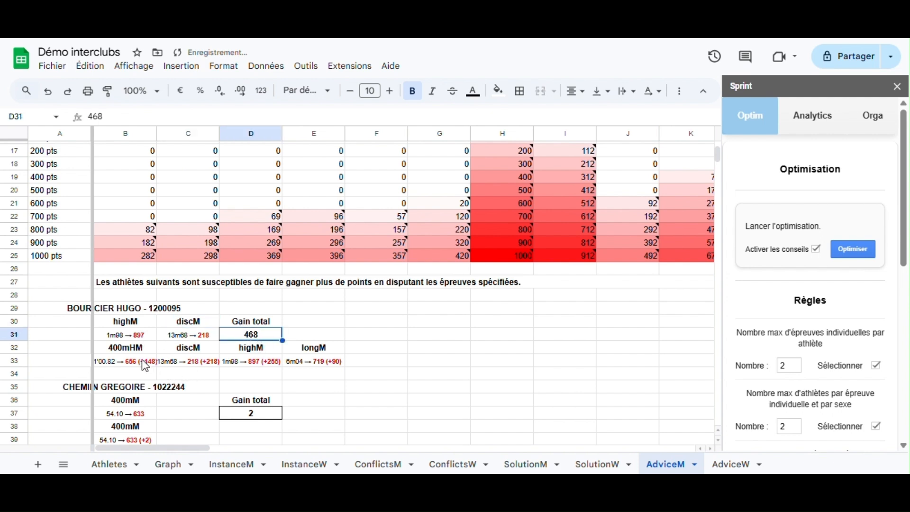
{"action": "scroll", "coordinate": [412, 365], "scroll_direction": "down", "scroll_amount": 2}
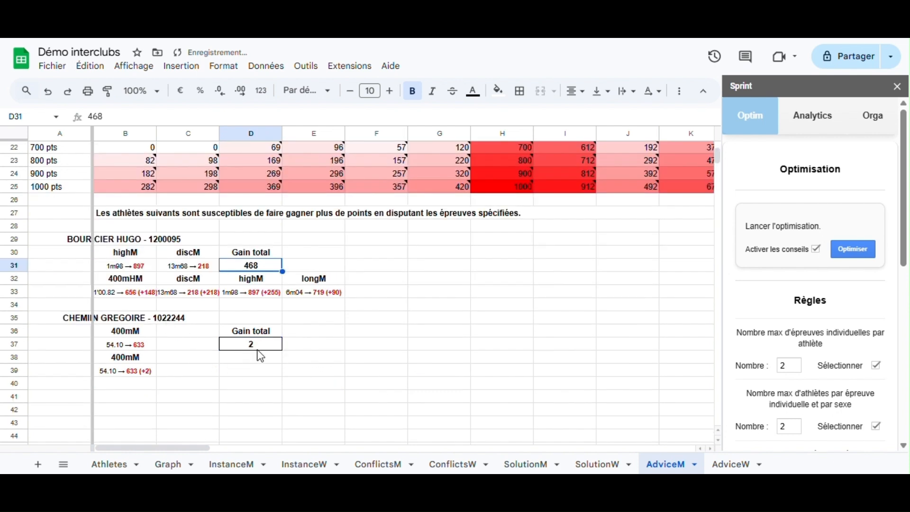
{"action": "left_click", "coordinate": [331, 379]}
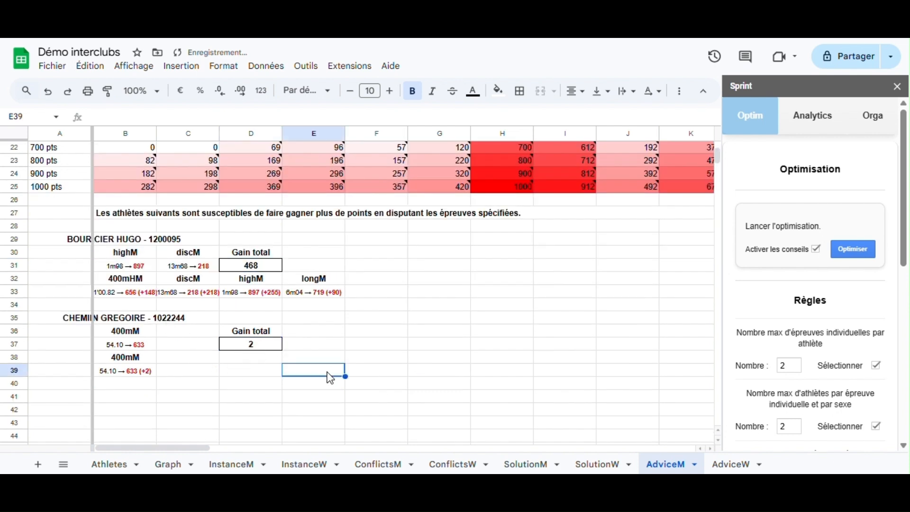
- Open the AdviceW sheet and check the first listed woman's suggested event and total gain
{"action": "left_click", "coordinate": [728, 469]}
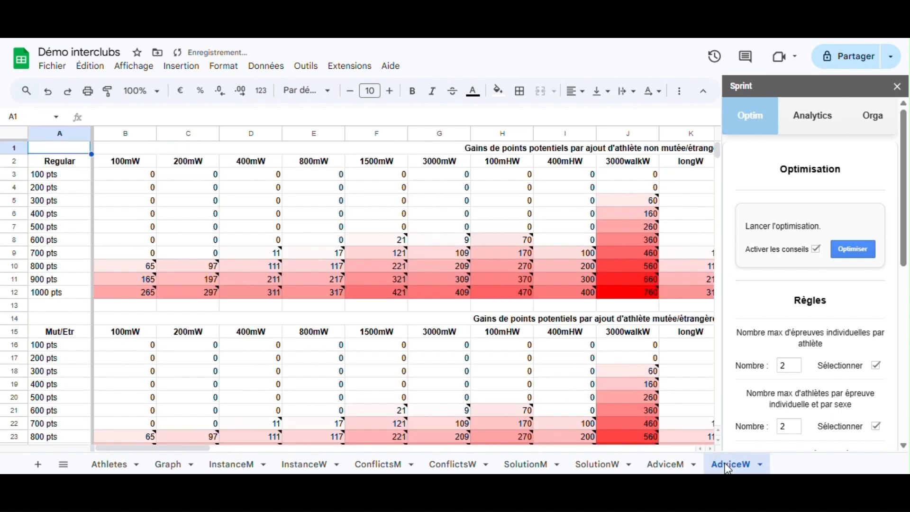
{"action": "scroll", "coordinate": [428, 293], "scroll_direction": "down", "scroll_amount": 5}
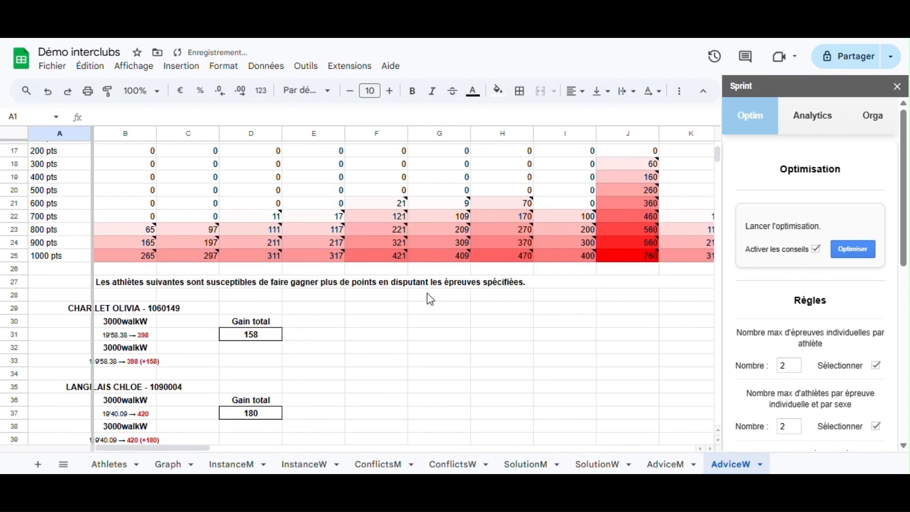
{"action": "left_click", "coordinate": [109, 311]}
{"action": "scroll", "coordinate": [305, 326], "scroll_direction": "down", "scroll_amount": 2}
{"action": "left_click", "coordinate": [133, 259]}
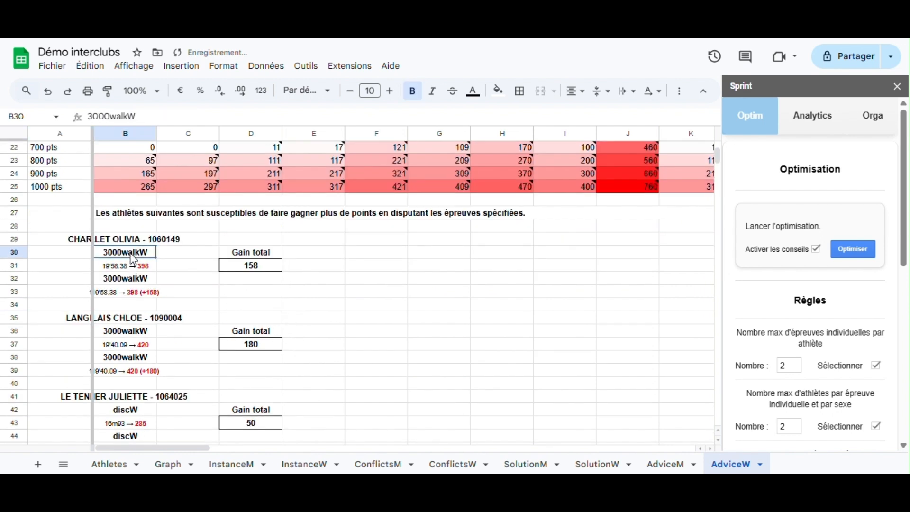
{"action": "left_click", "coordinate": [253, 271]}
{"action": "scroll", "coordinate": [322, 310], "scroll_direction": "down", "scroll_amount": 2}
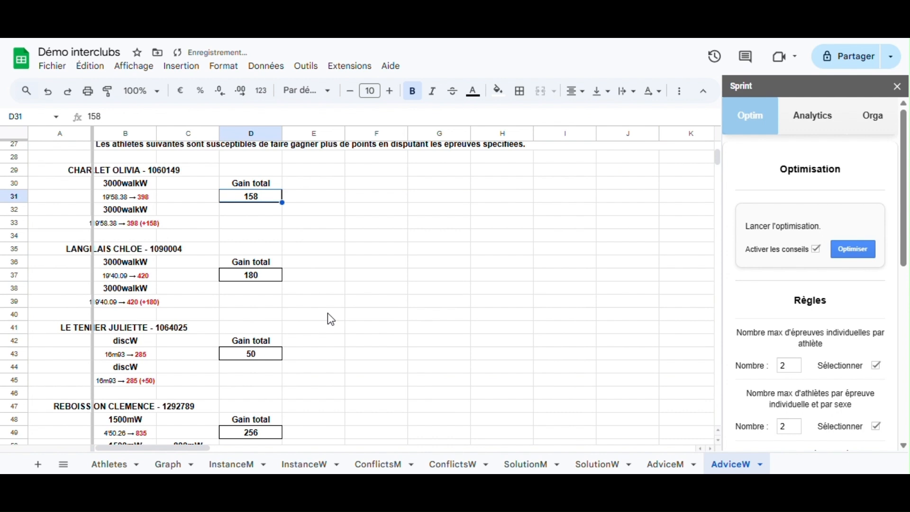
- Review the suggested events and total gains of the remaining women listed in AdviceW
{"action": "left_click", "coordinate": [113, 250]}
{"action": "left_click", "coordinate": [264, 278]}
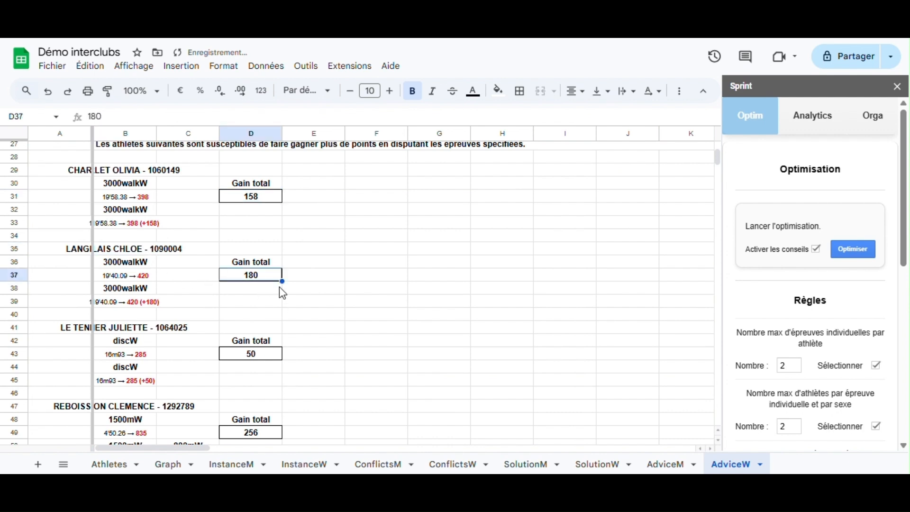
{"action": "scroll", "coordinate": [308, 304], "scroll_direction": "down", "scroll_amount": 2}
{"action": "scroll", "coordinate": [341, 322], "scroll_direction": "down", "scroll_amount": 2}
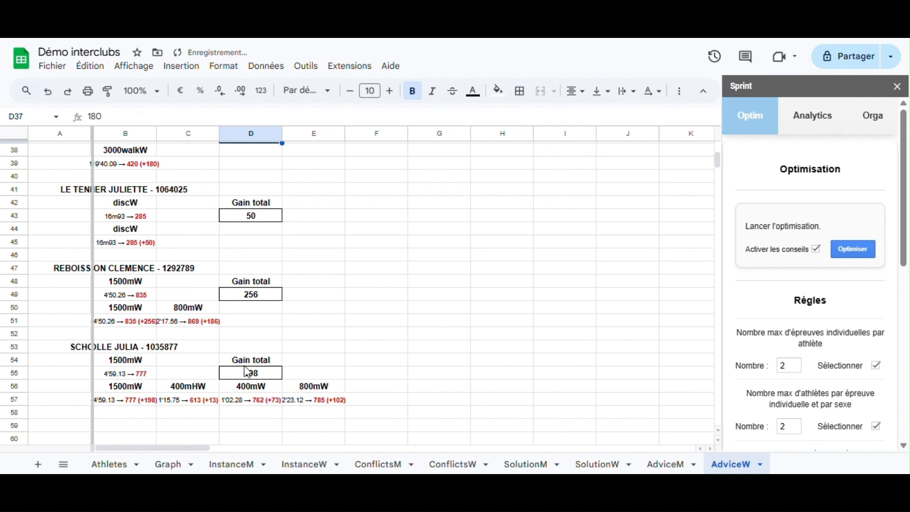
{"action": "scroll", "coordinate": [448, 366], "scroll_direction": "up", "scroll_amount": 12}
{"action": "left_click", "coordinate": [367, 305]}
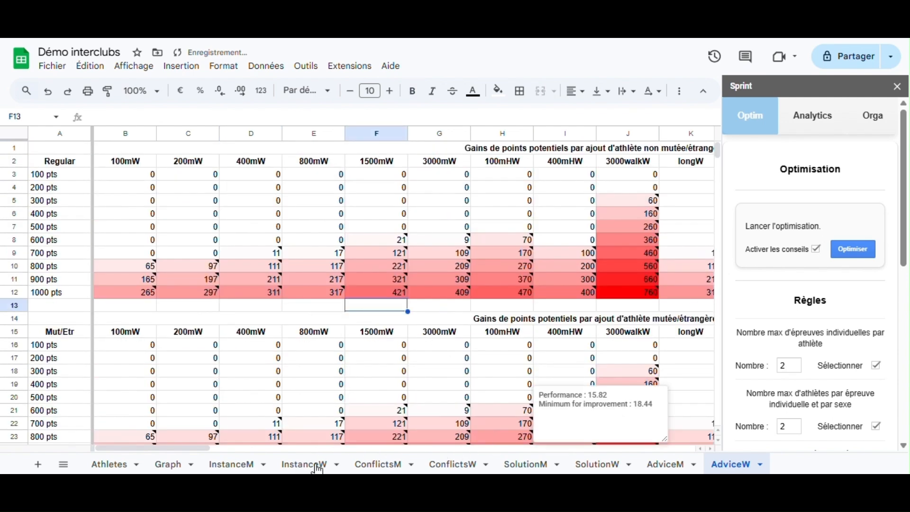
- Open the ConflictsM sheet and read the header instruction on selecting incompatibility rules for chosen athletes
{"action": "left_click", "coordinate": [392, 472]}
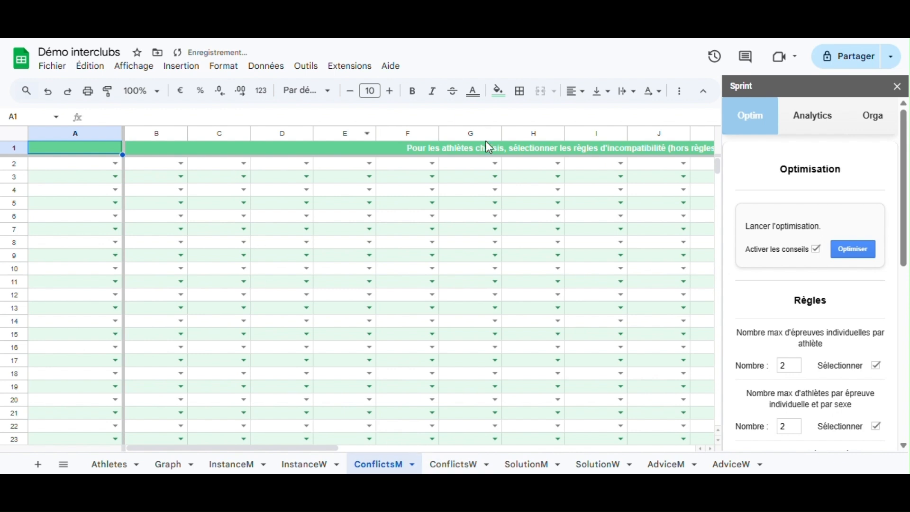
{"action": "left_click_drag", "start_coordinate": [308, 449], "coordinate": [392, 451]}
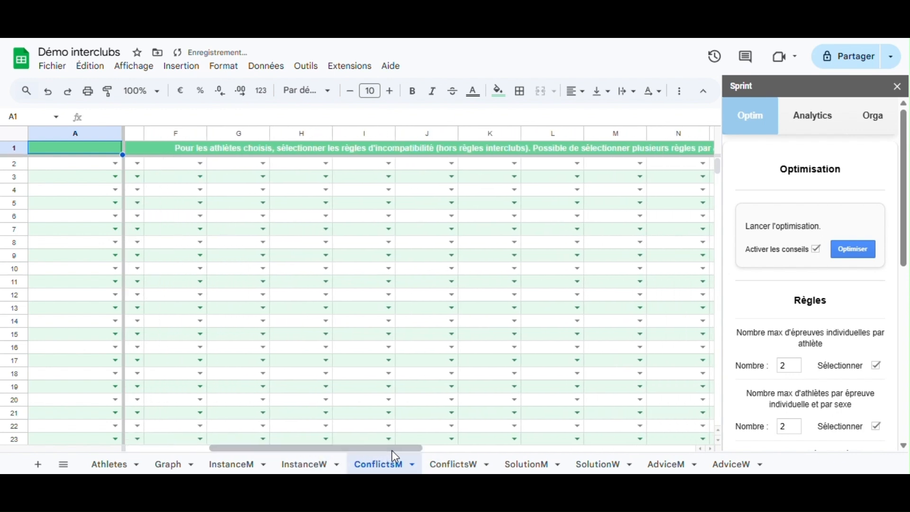
{"action": "left_click", "coordinate": [327, 150]}
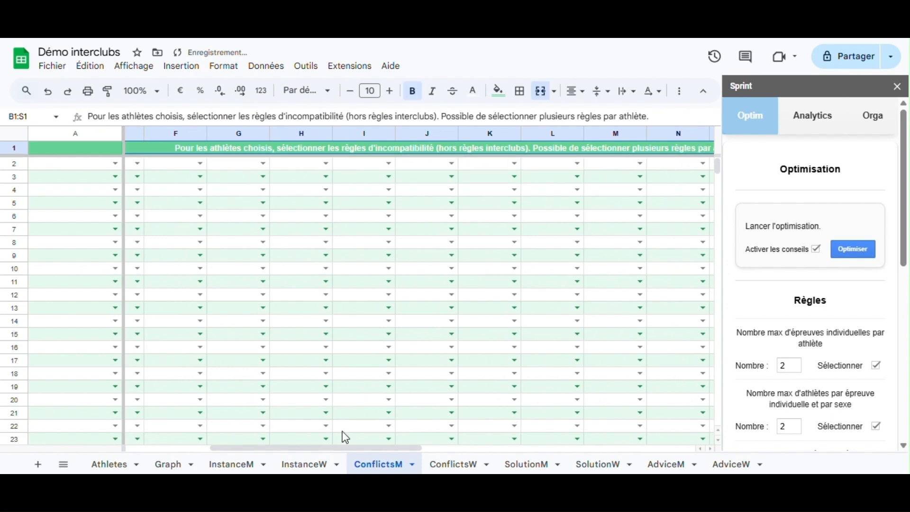
{"action": "left_click_drag", "start_coordinate": [294, 451], "coordinate": [119, 441]}
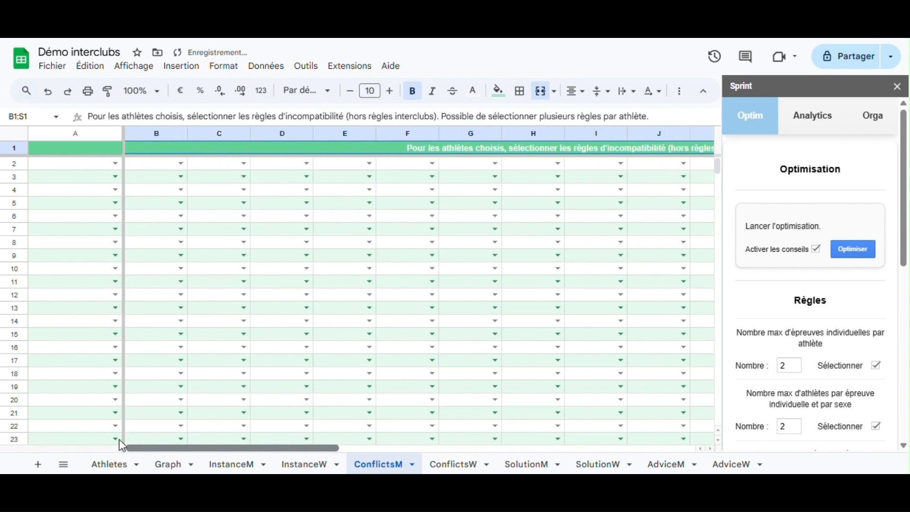
- Look through the athlete choices for cell A2 and the event choices for cell B2 in ConflictsM
{"action": "left_click", "coordinate": [115, 164]}
{"action": "scroll", "coordinate": [106, 246], "scroll_direction": "down", "scroll_amount": 2}
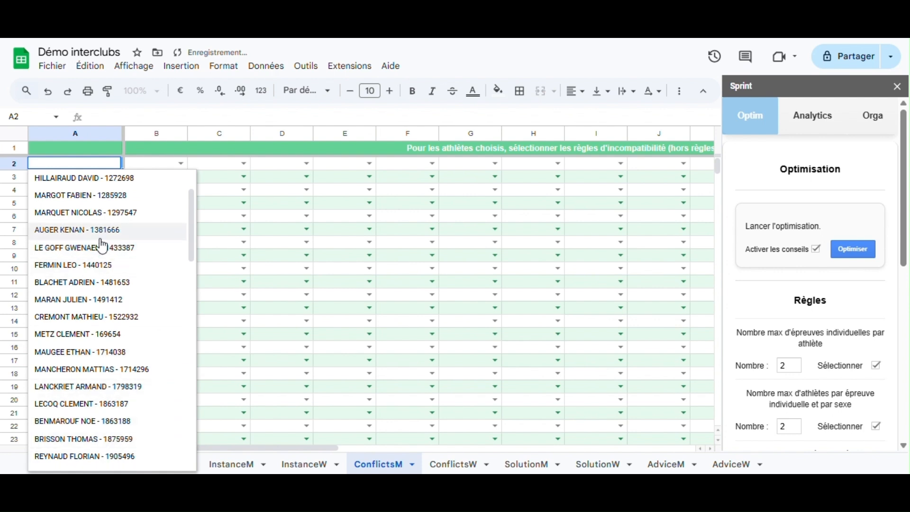
{"action": "left_click", "coordinate": [197, 172]}
{"action": "left_click", "coordinate": [181, 163]}
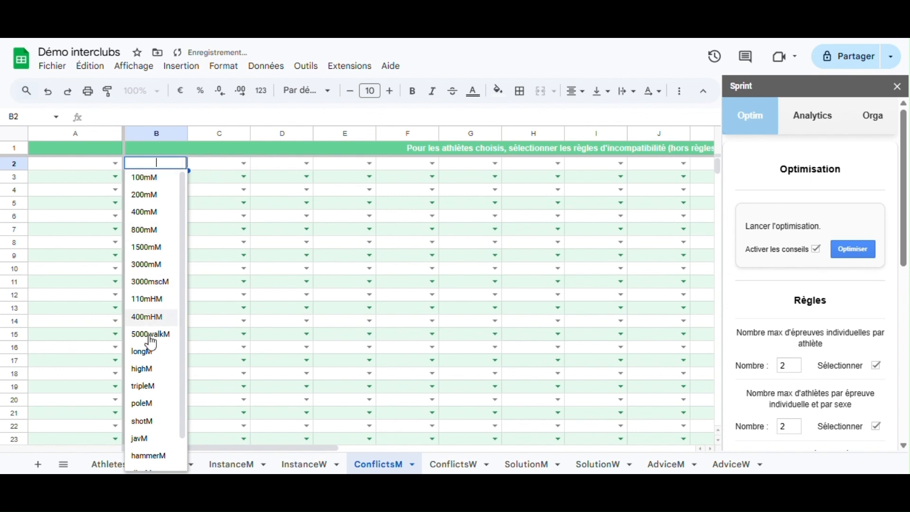
{"action": "left_click", "coordinate": [212, 166]}
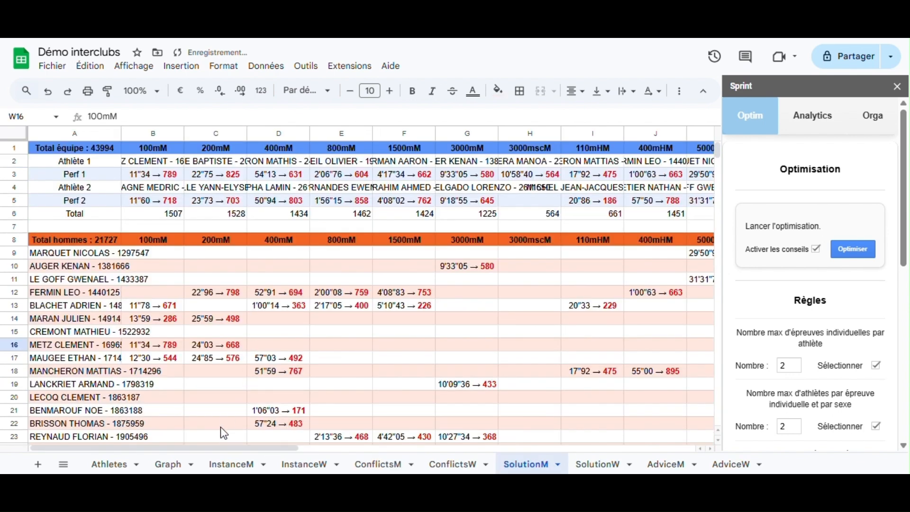
- In SolutionM, check the two events assigned to the athlete in row 13 of columns V to Z
{"action": "left_click_drag", "start_coordinate": [227, 446], "coordinate": [616, 443]}
{"action": "scroll", "coordinate": [609, 340], "scroll_direction": "down", "scroll_amount": 2}
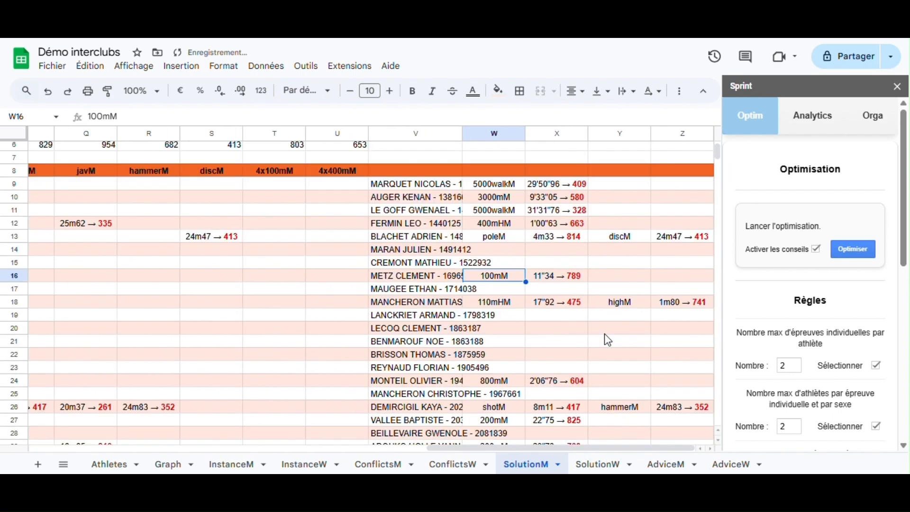
{"action": "left_click", "coordinate": [418, 237]}
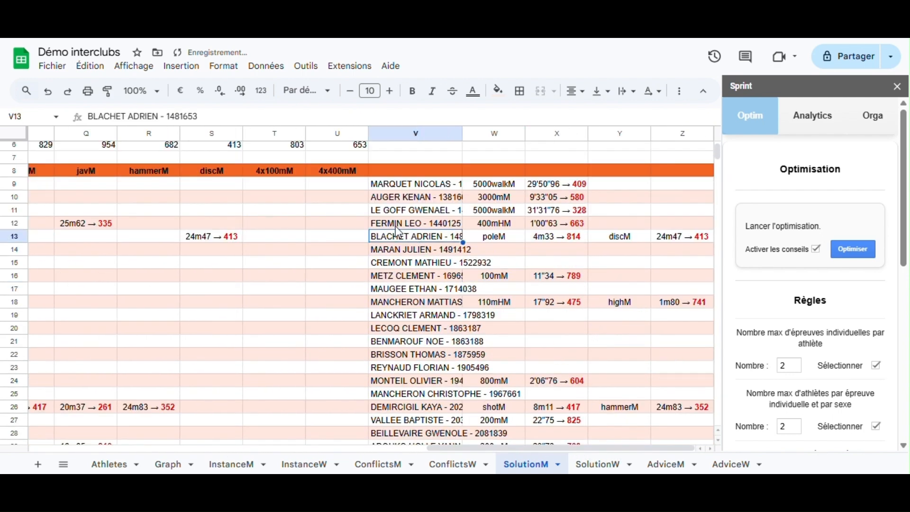
{"action": "left_click", "coordinate": [502, 240]}
{"action": "left_click", "coordinate": [636, 241]}
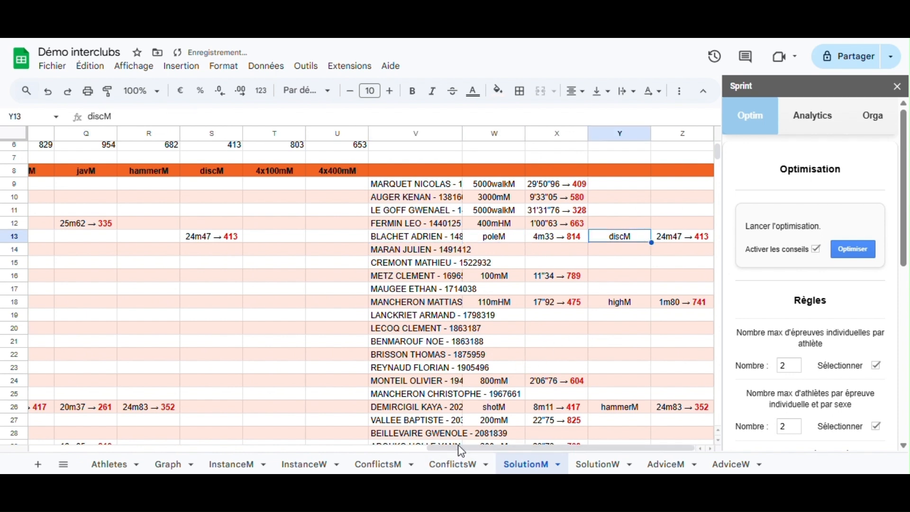
- In the ConflictsM sheet, choose the athlete assigned to both poleM and discM for cell A2
{"action": "left_click", "coordinate": [392, 466]}
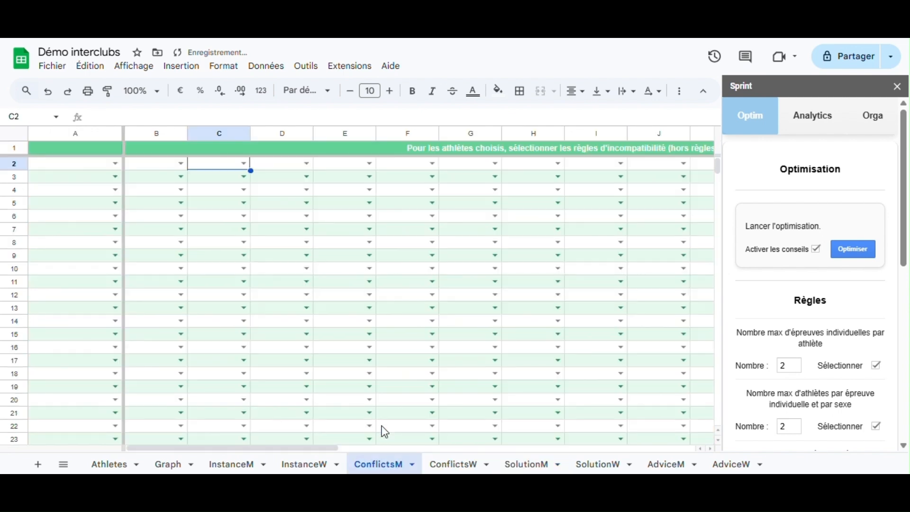
{"action": "left_click", "coordinate": [115, 164]}
{"action": "type", "text": "blach"}
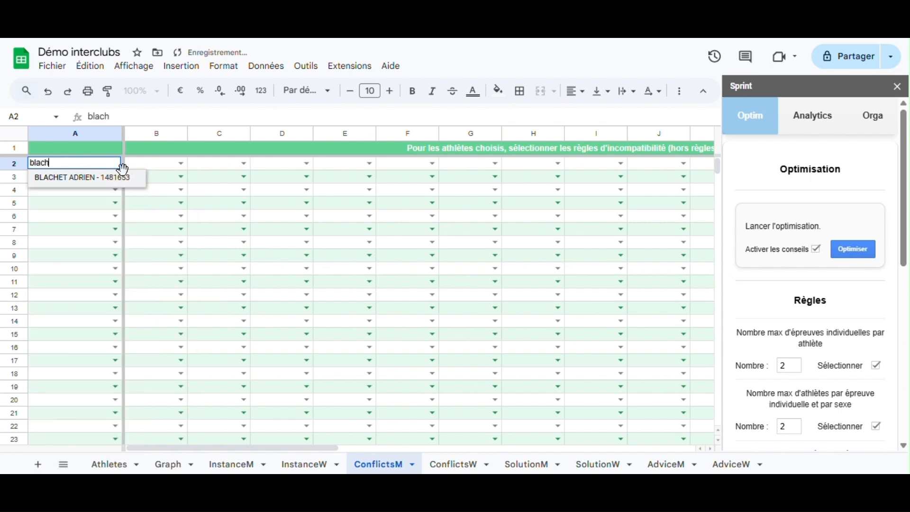
{"action": "key", "text": "Return"}
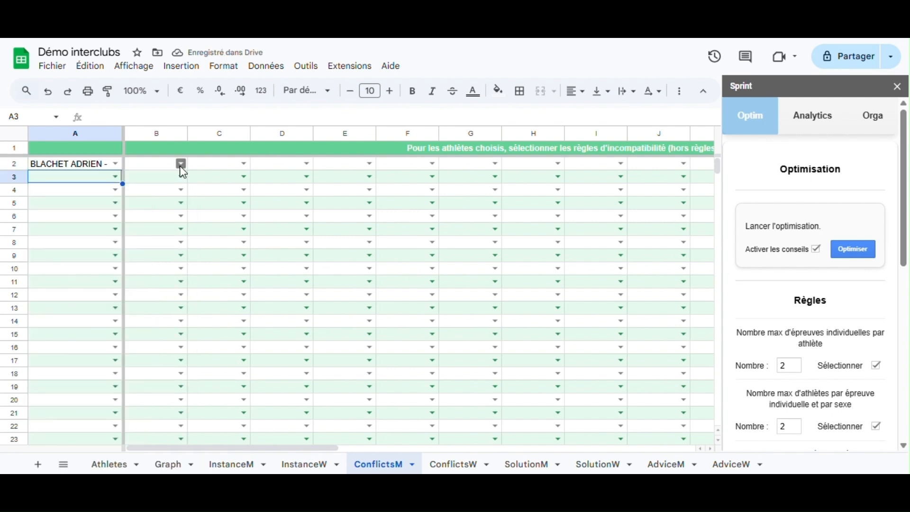
- Set poleM in B2 and discM in C2 as incompatible events for the athlete in row 2
{"action": "left_click", "coordinate": [174, 163]}
{"action": "left_click", "coordinate": [188, 168]}
{"action": "type", "text": "pol"}
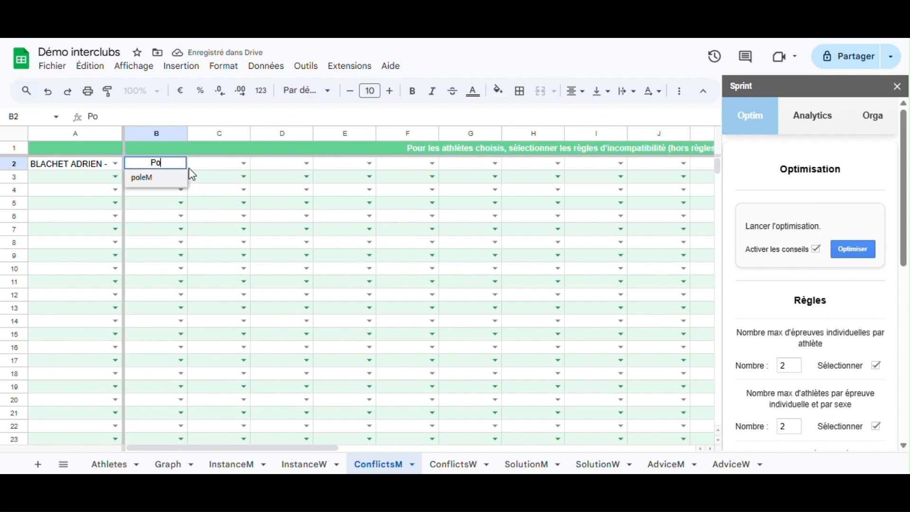
{"action": "key", "text": "Return"}
{"action": "left_click", "coordinate": [217, 169]}
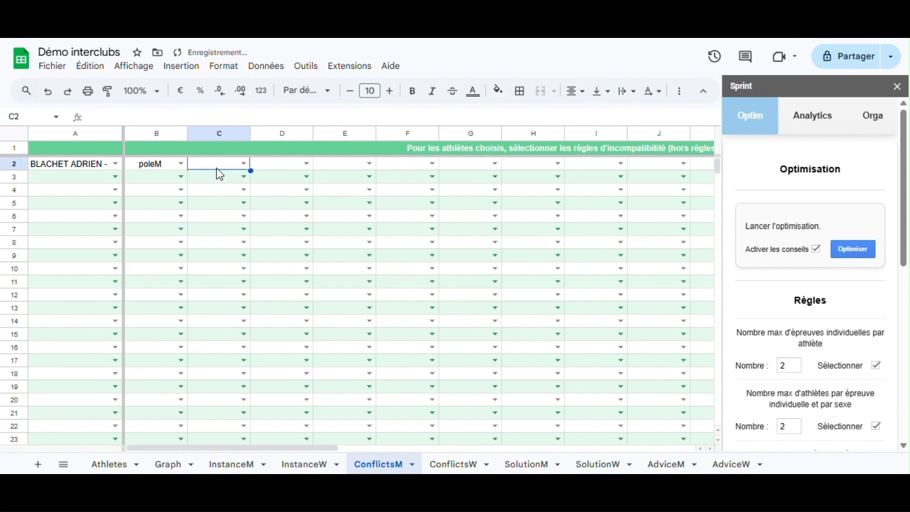
{"action": "type", "text": "disc"}
{"action": "key", "text": "Return"}
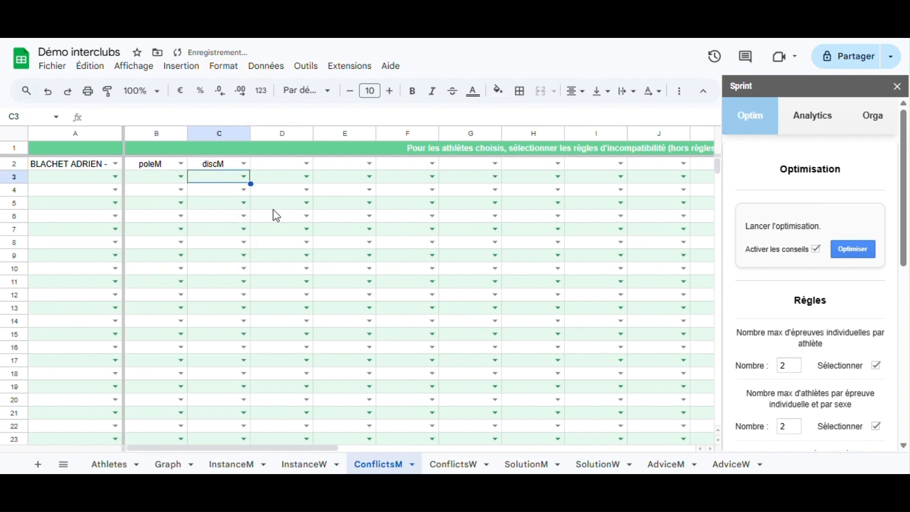
- Open the SolutionM sheet and check the team total and the event assignments in its first columns
{"action": "left_click", "coordinate": [273, 172]}
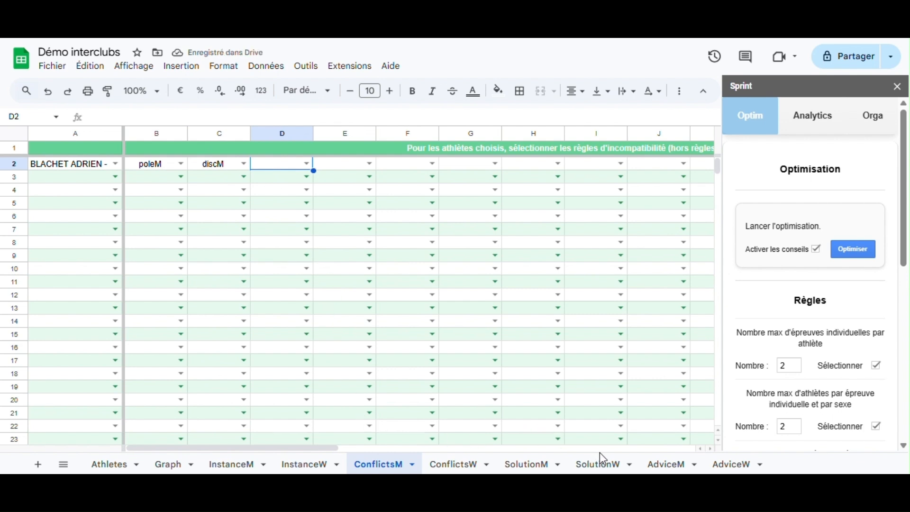
{"action": "left_click", "coordinate": [532, 467]}
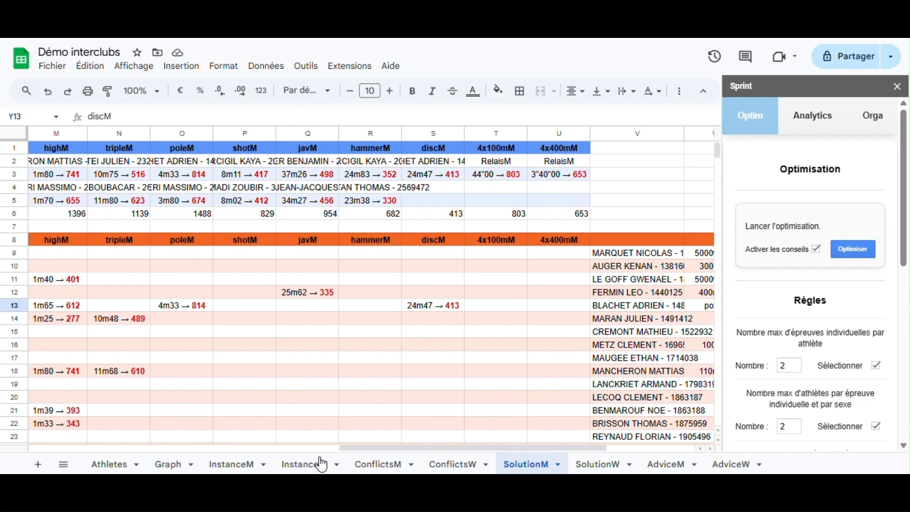
{"action": "left_click_drag", "start_coordinate": [375, 448], "coordinate": [182, 448]}
{"action": "left_click_drag", "start_coordinate": [58, 434], "coordinate": [58, 434]}
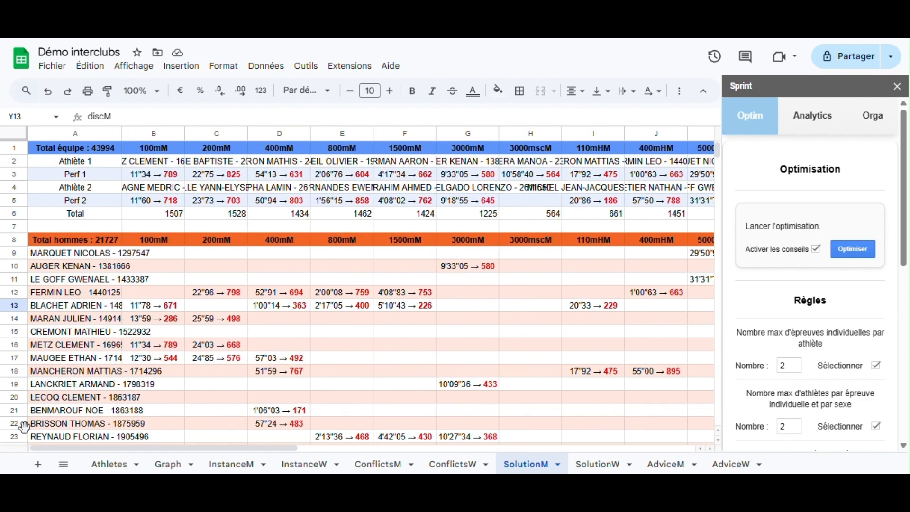
- Run the optimisation with the advice option turned off, keeping the assignments in columns V to Z of SolutionM in view
{"action": "left_click", "coordinate": [817, 250]}
{"action": "left_click_drag", "start_coordinate": [291, 449], "coordinate": [657, 337]}
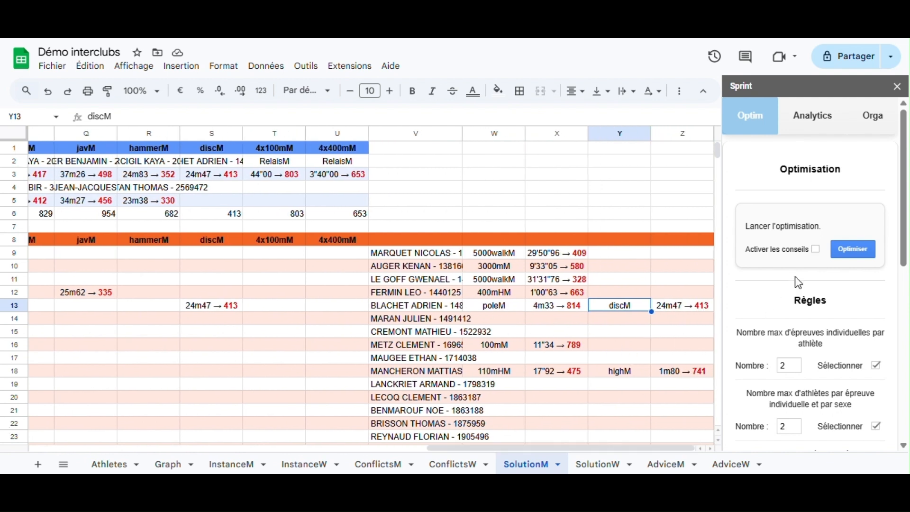
{"action": "left_click", "coordinate": [860, 252]}
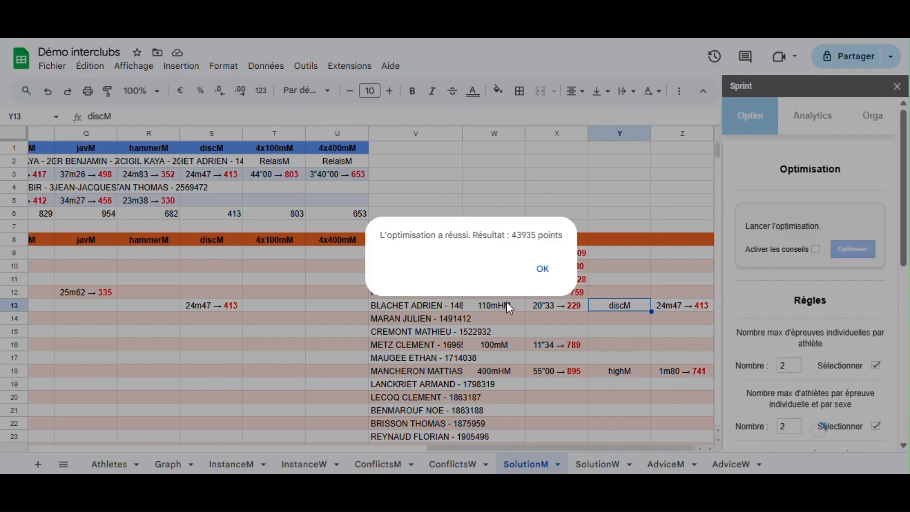
{"action": "left_click", "coordinate": [542, 267]}
- Review the new solution in SolutionM: the row 13 athlete's assigned events, the two poleM athletes and the team total in A1
{"action": "left_click", "coordinate": [493, 309]}
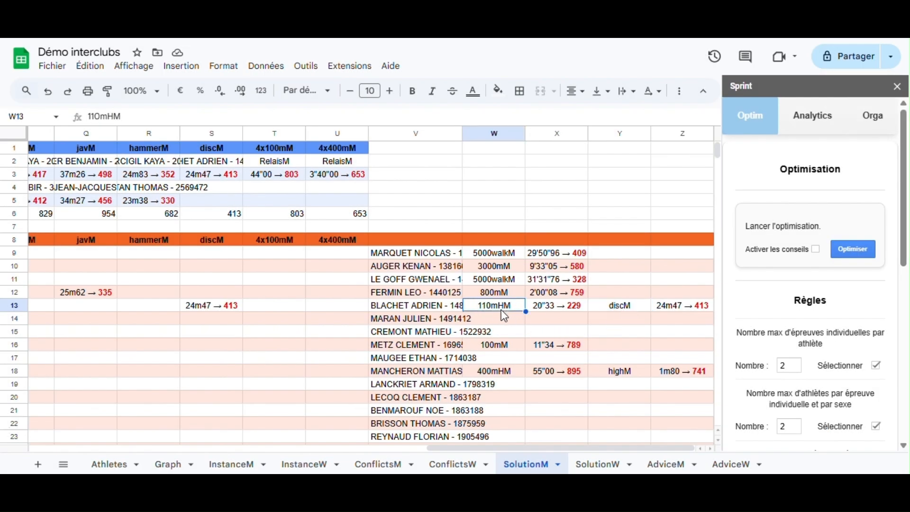
{"action": "left_click_drag", "start_coordinate": [486, 451], "coordinate": [247, 439]}
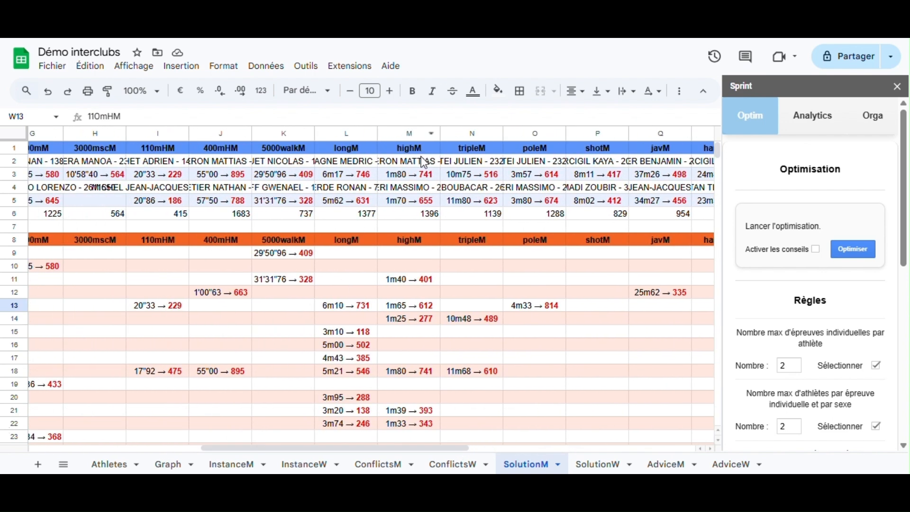
{"action": "left_click", "coordinate": [527, 162]}
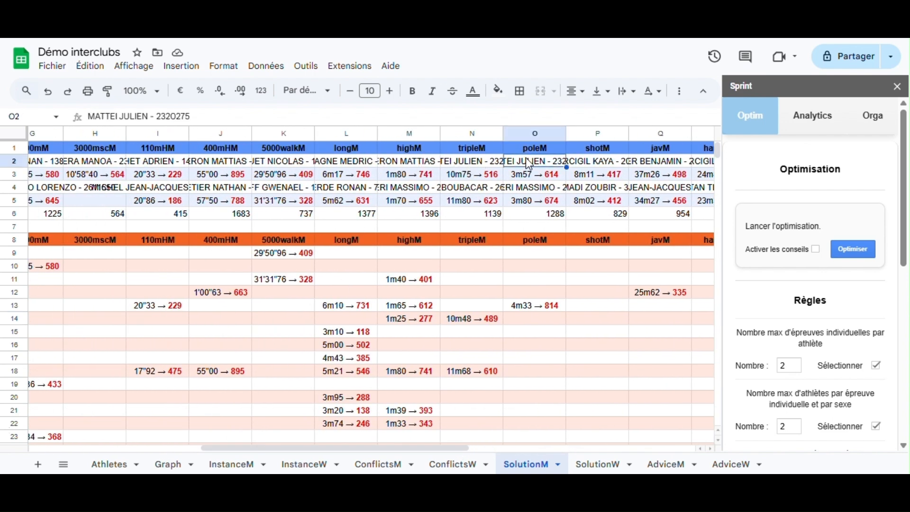
{"action": "left_click", "coordinate": [524, 188]}
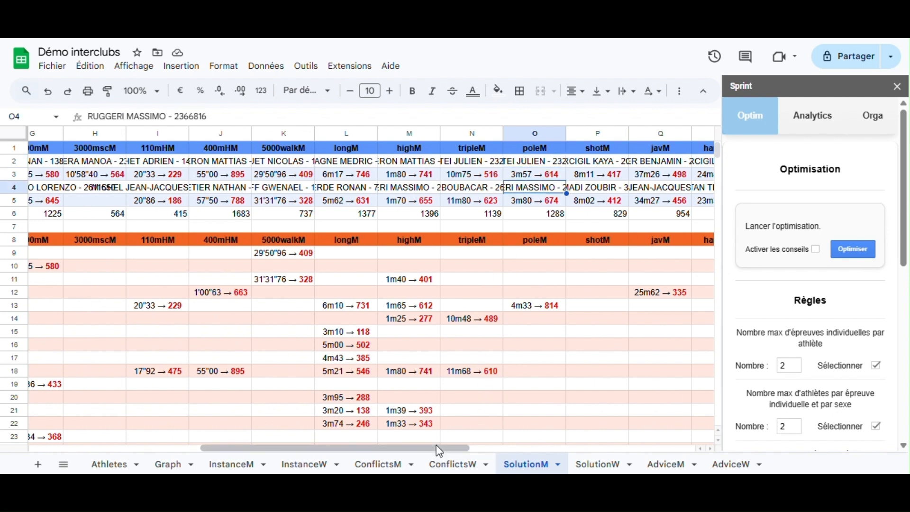
{"action": "left_click_drag", "start_coordinate": [440, 453], "coordinate": [156, 408]}
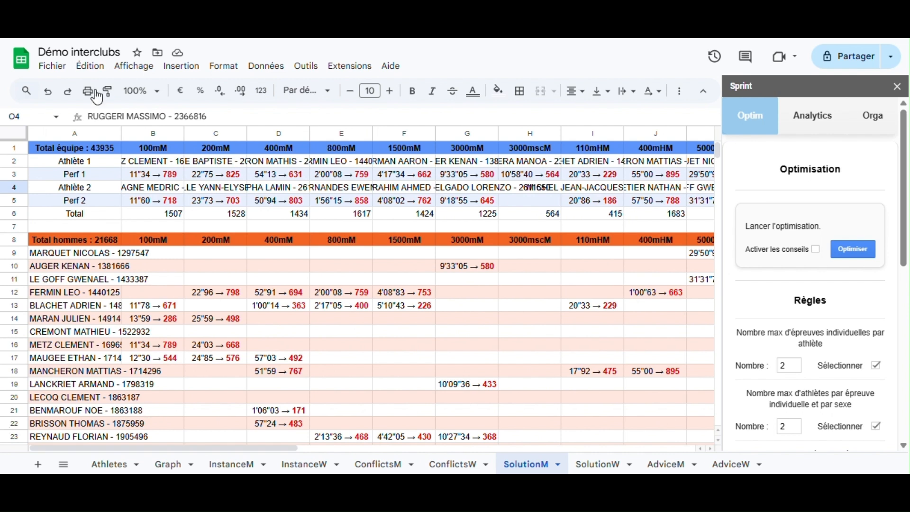
{"action": "left_click", "coordinate": [96, 150]}
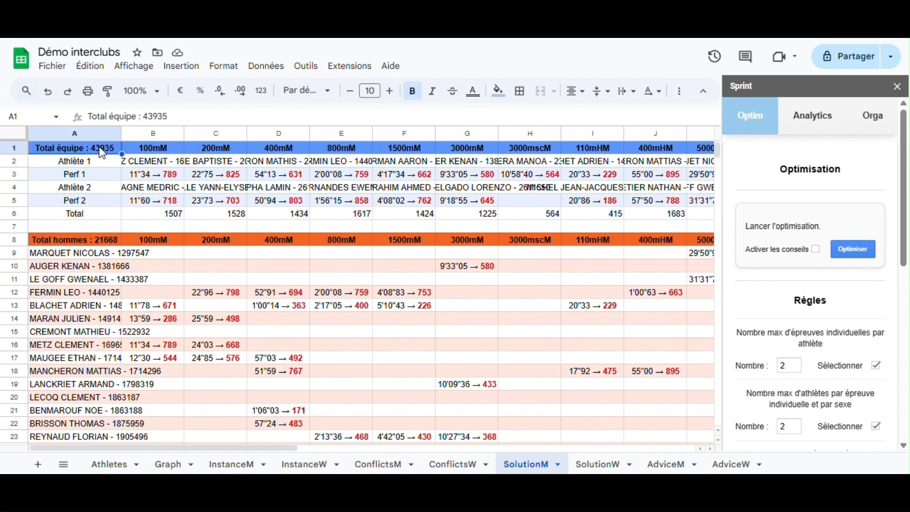